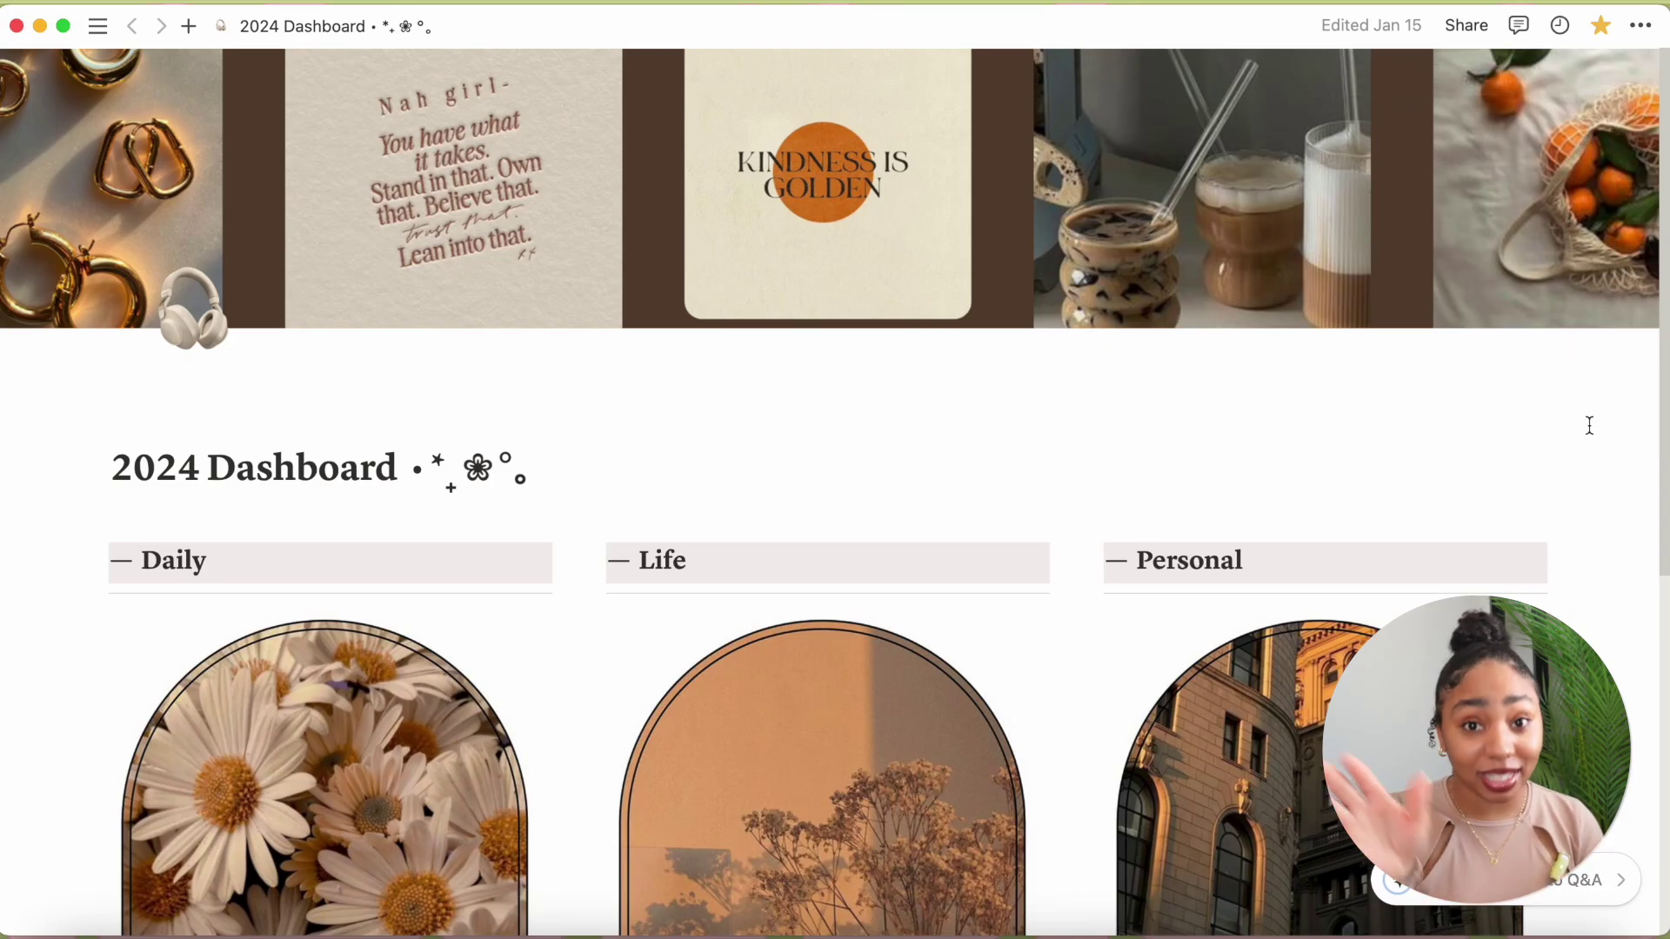
- Open the Planner page from the Daily section of the 2024 Dashboard
{"action": "scroll", "coordinate": [1589, 425], "scroll_direction": "down", "scroll_amount": 6}
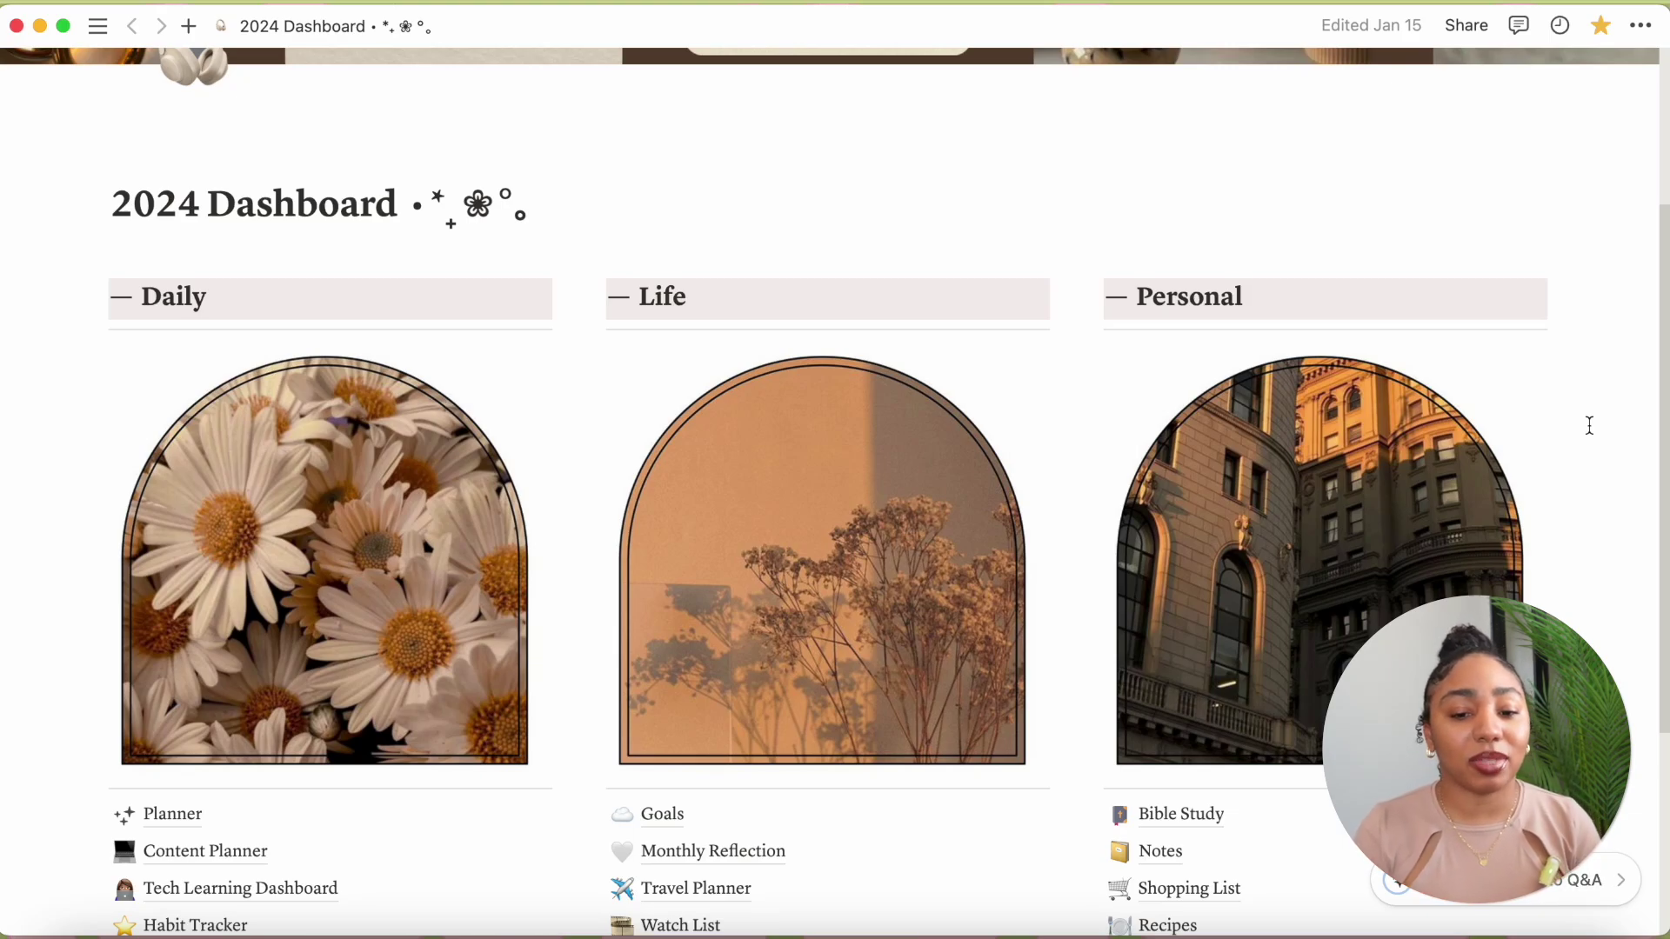
{"action": "scroll", "coordinate": [1589, 425], "scroll_direction": "down", "scroll_amount": 2}
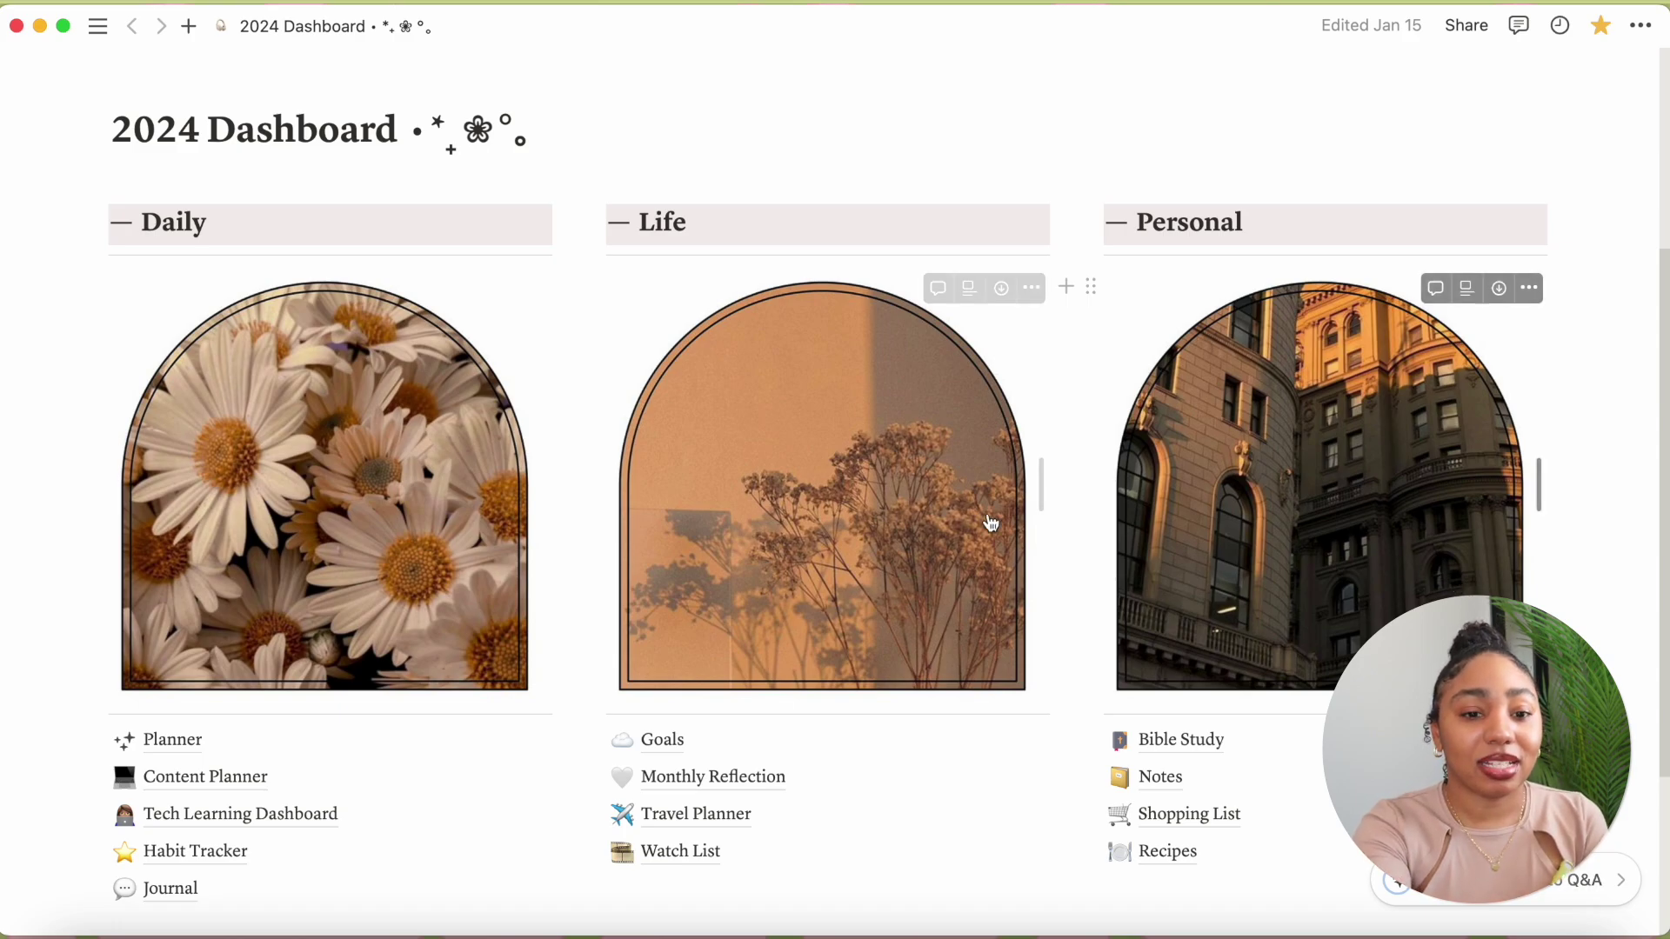
{"action": "scroll", "coordinate": [991, 522], "scroll_direction": "down", "scroll_amount": 2}
{"action": "mouse_move", "coordinate": [178, 681]}
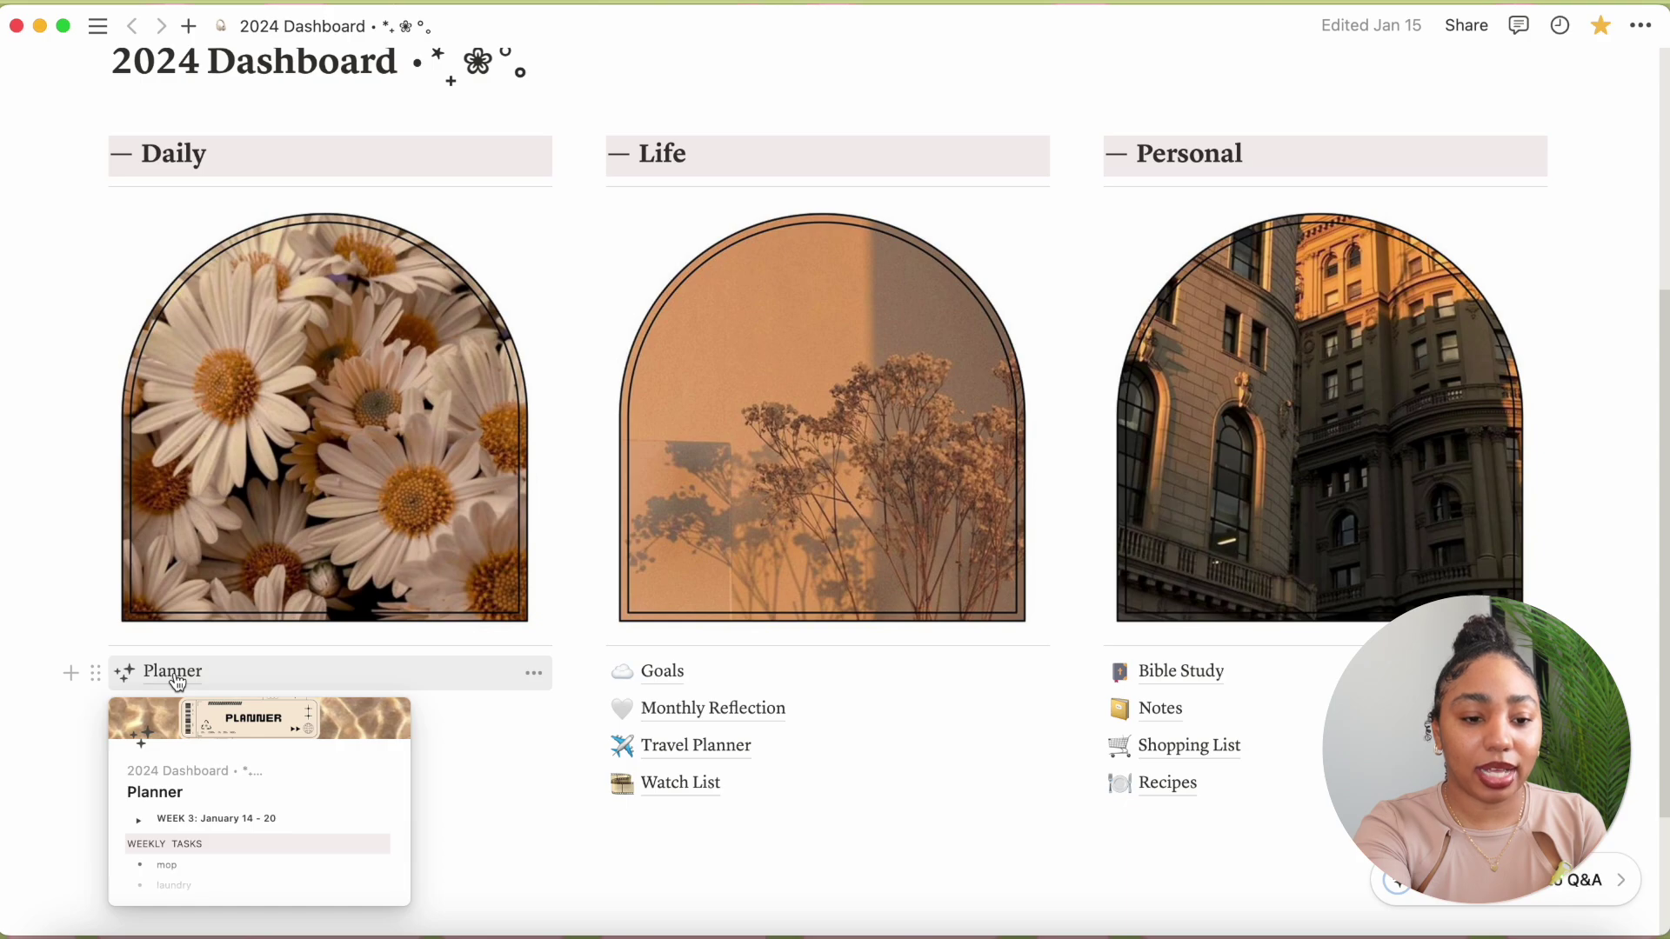
{"action": "mouse_move", "coordinate": [359, 729]}
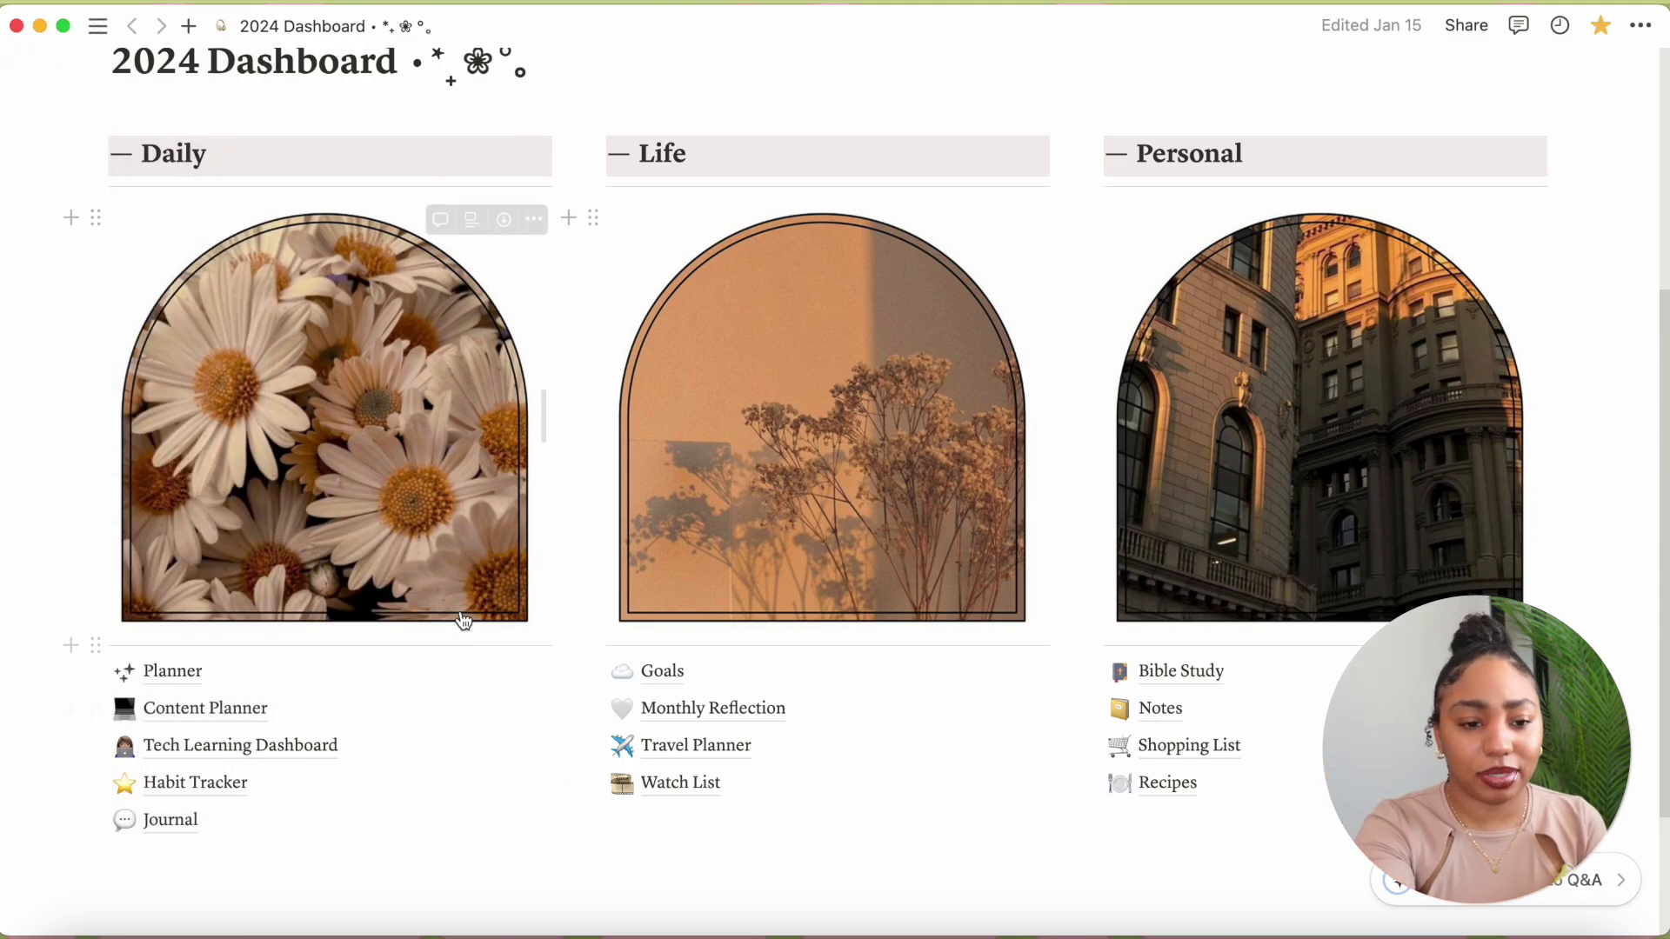
{"action": "left_click", "coordinate": [180, 670]}
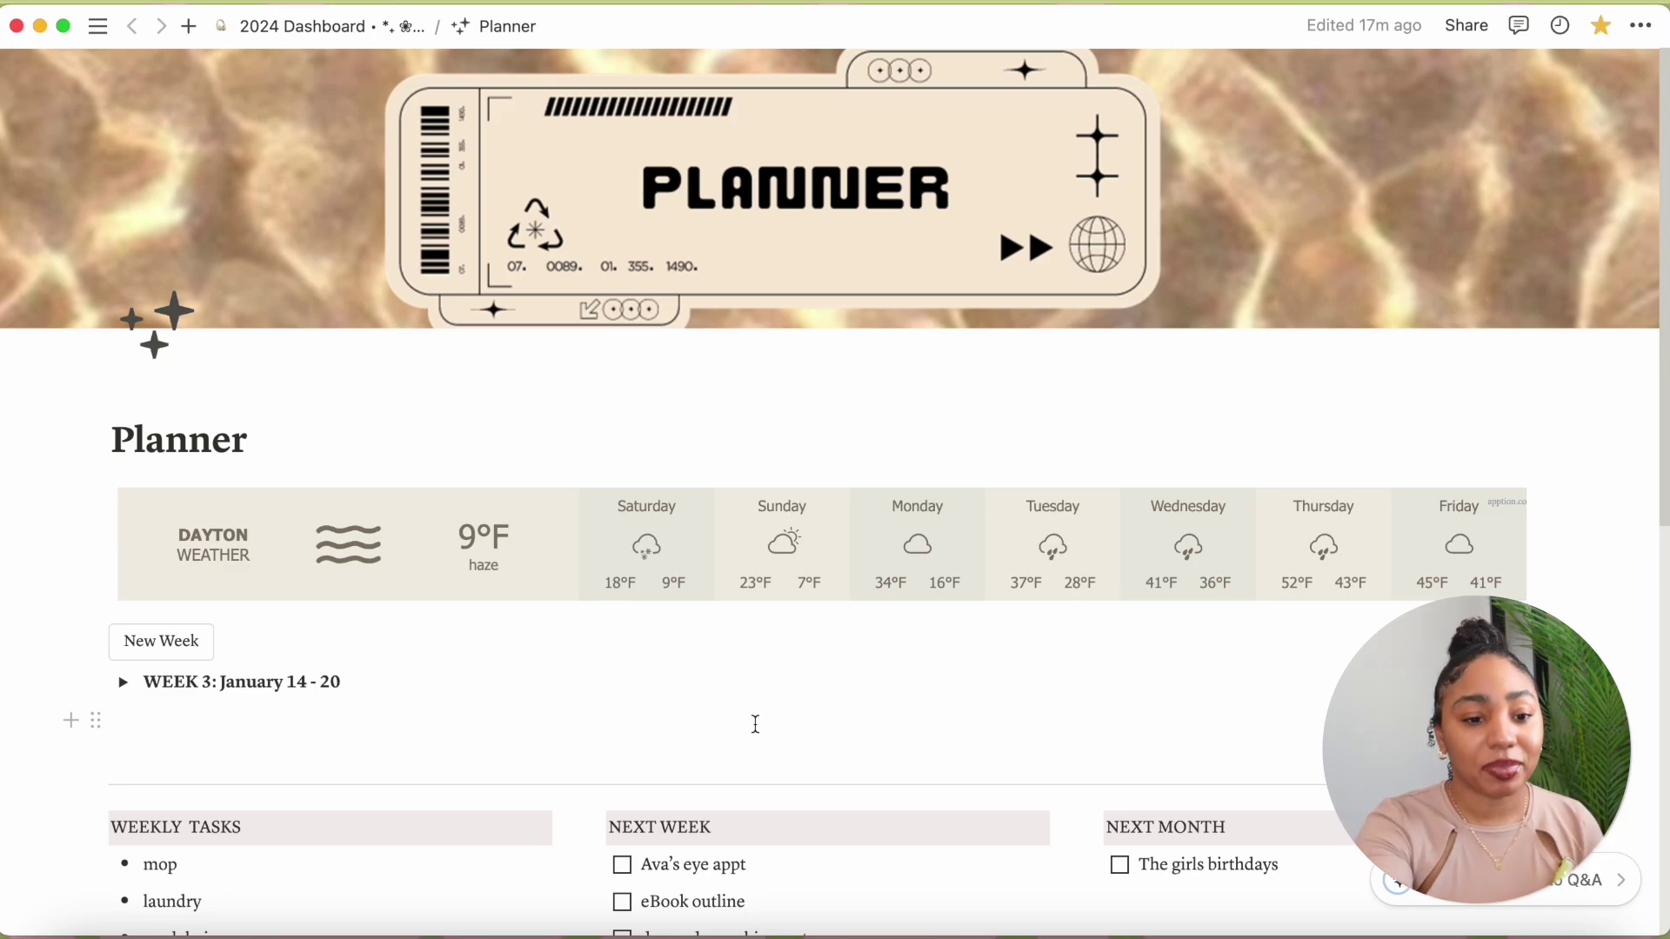
- Add a new week template to the Planner page and expand it to show its calendar and daily to-do lists
{"action": "scroll", "coordinate": [755, 724], "scroll_direction": "down", "scroll_amount": 5}
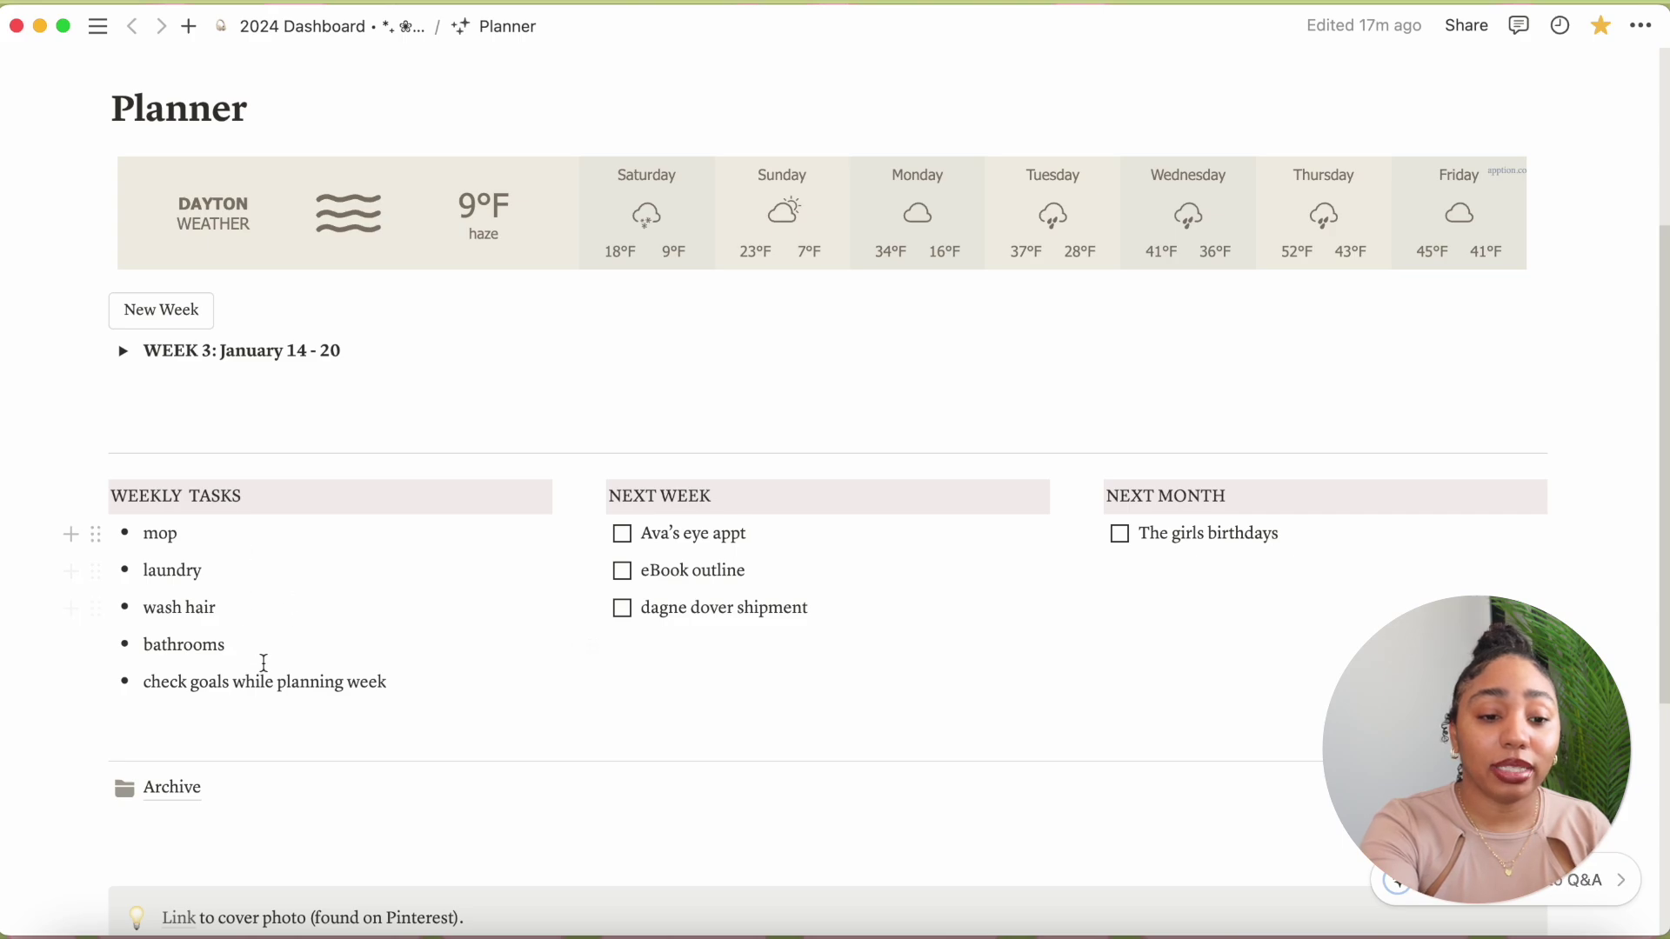
{"action": "mouse_move", "coordinate": [620, 794]}
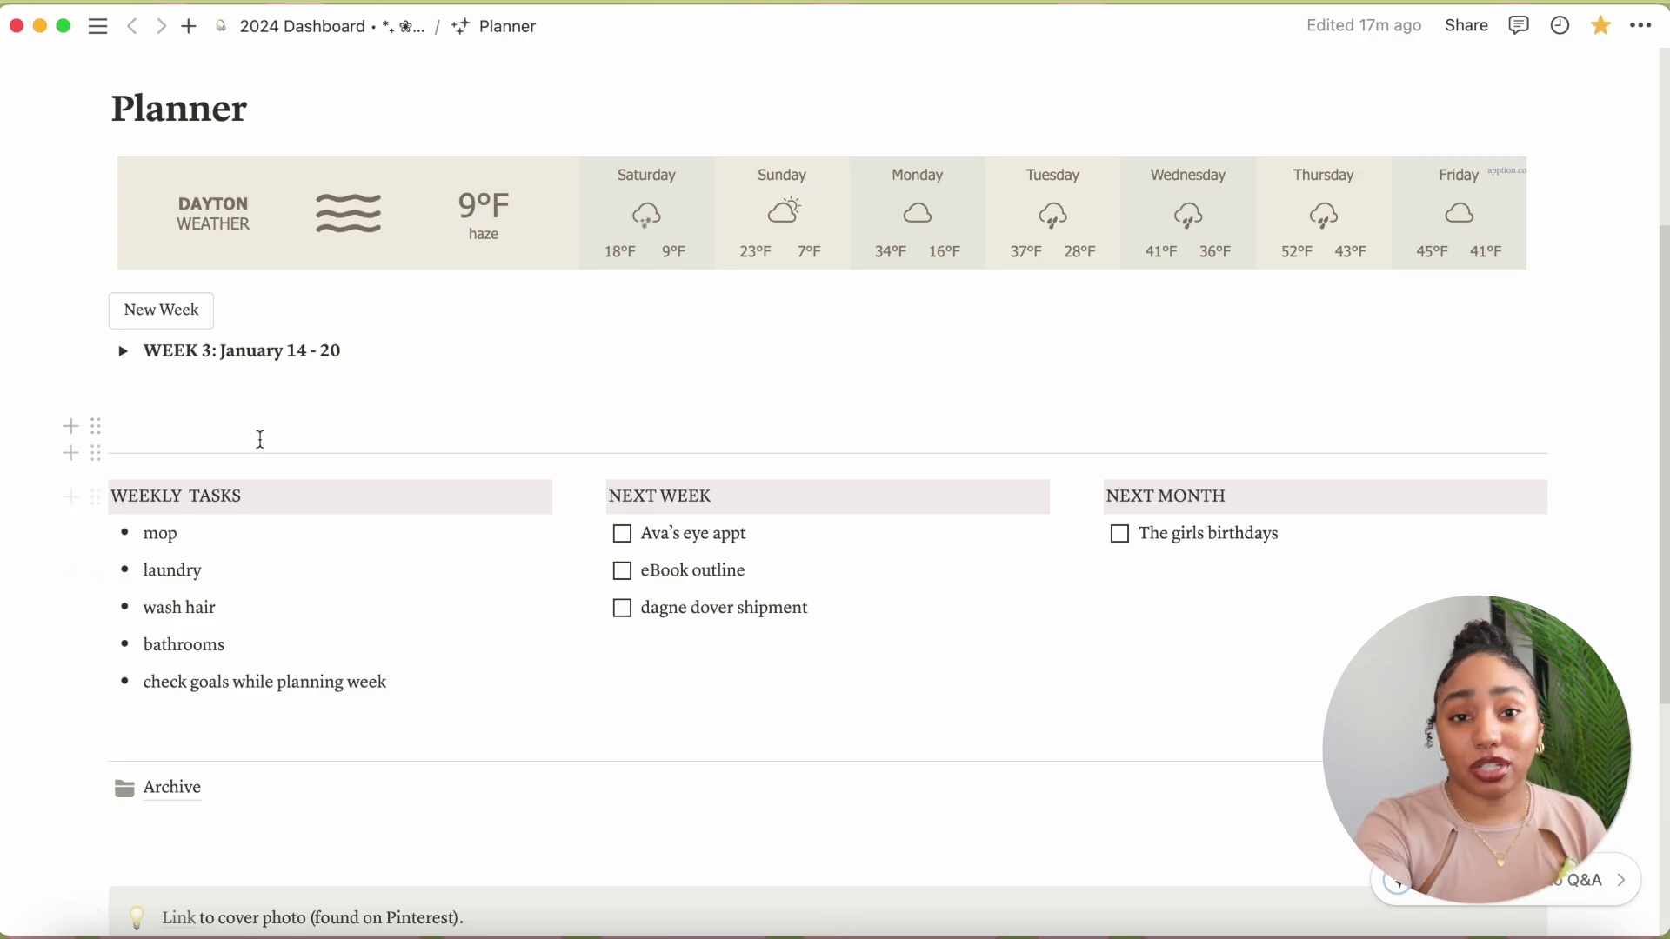
{"action": "left_click", "coordinate": [186, 318]}
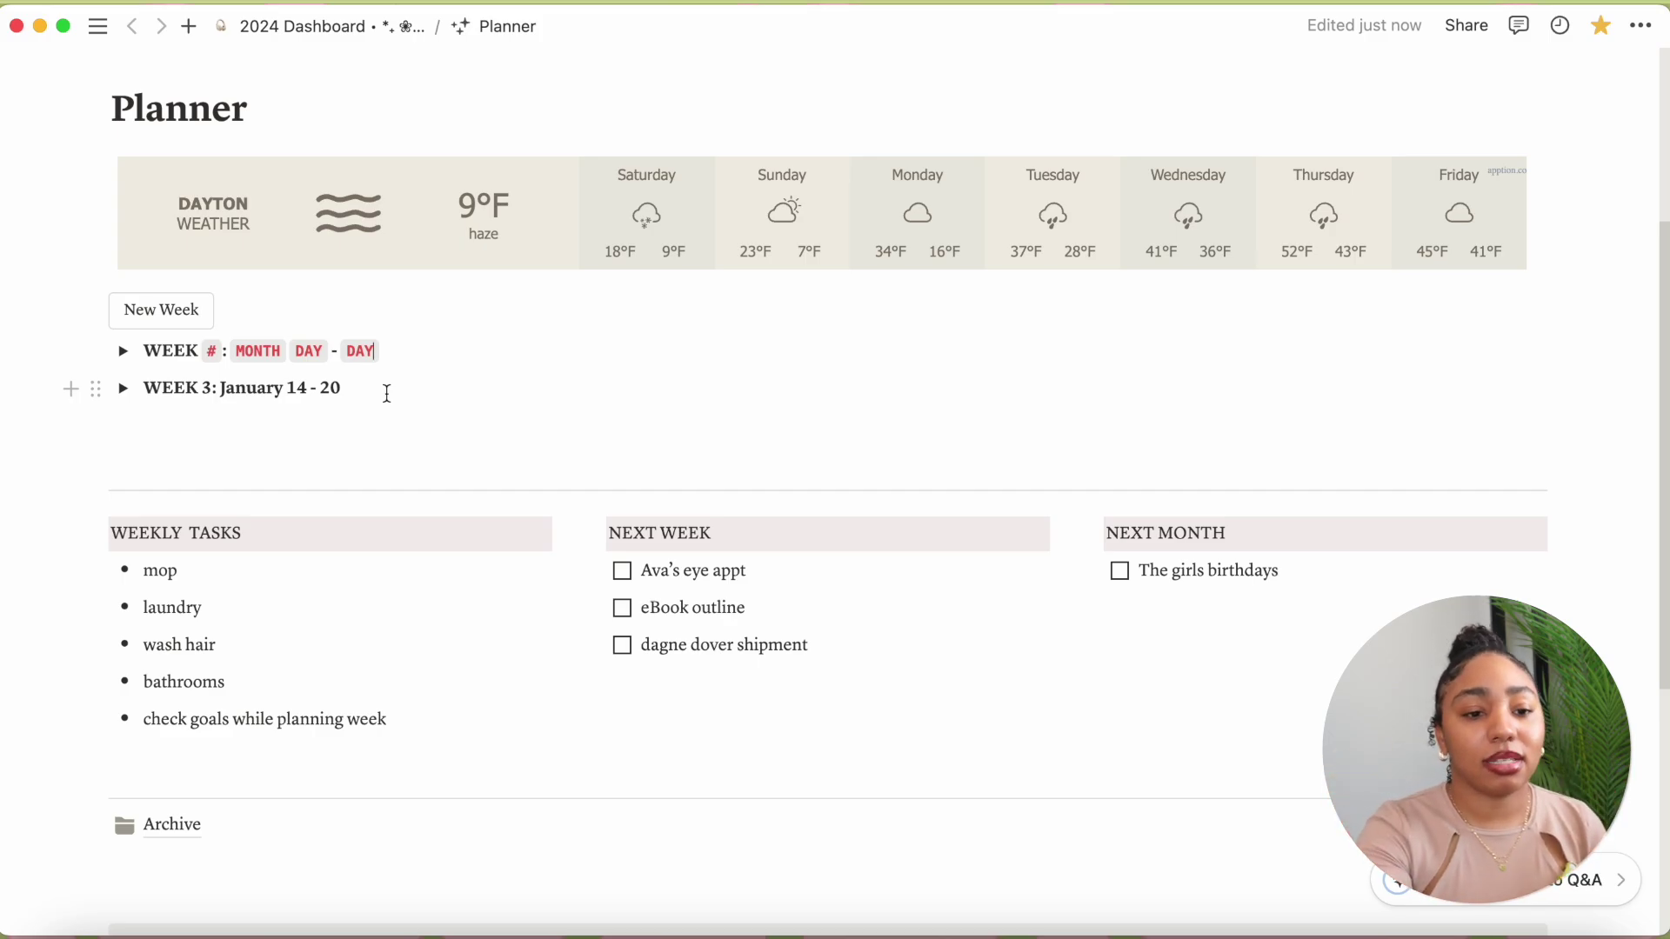
{"action": "left_click", "coordinate": [122, 350]}
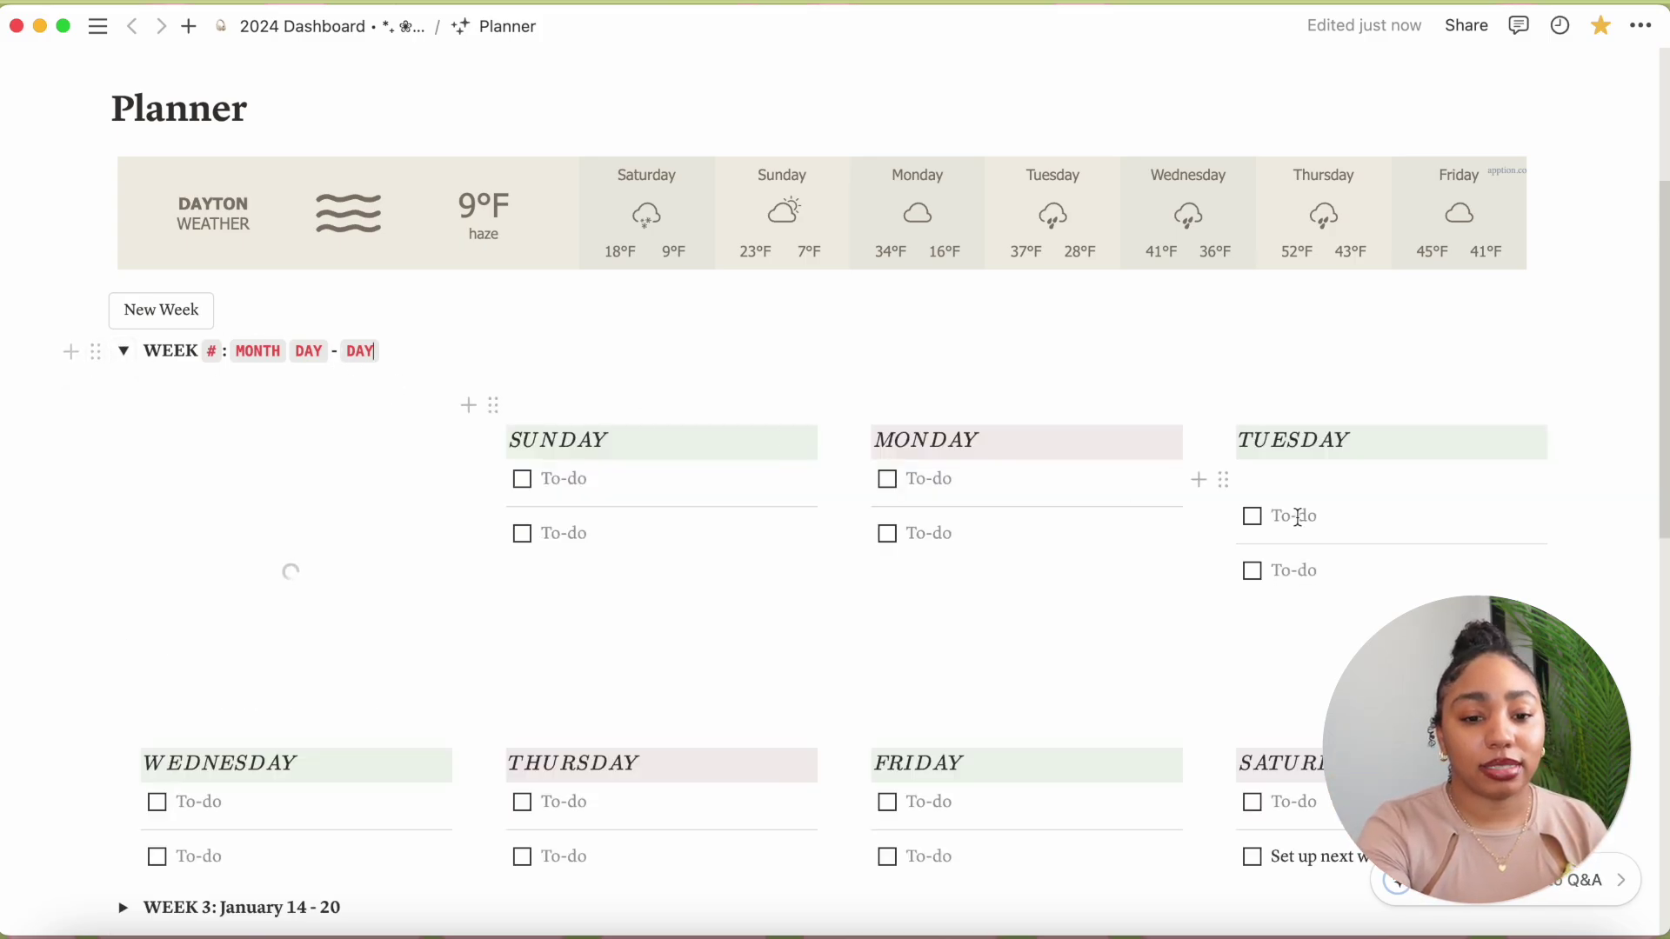
{"action": "scroll", "coordinate": [1296, 517], "scroll_direction": "down", "scroll_amount": 3}
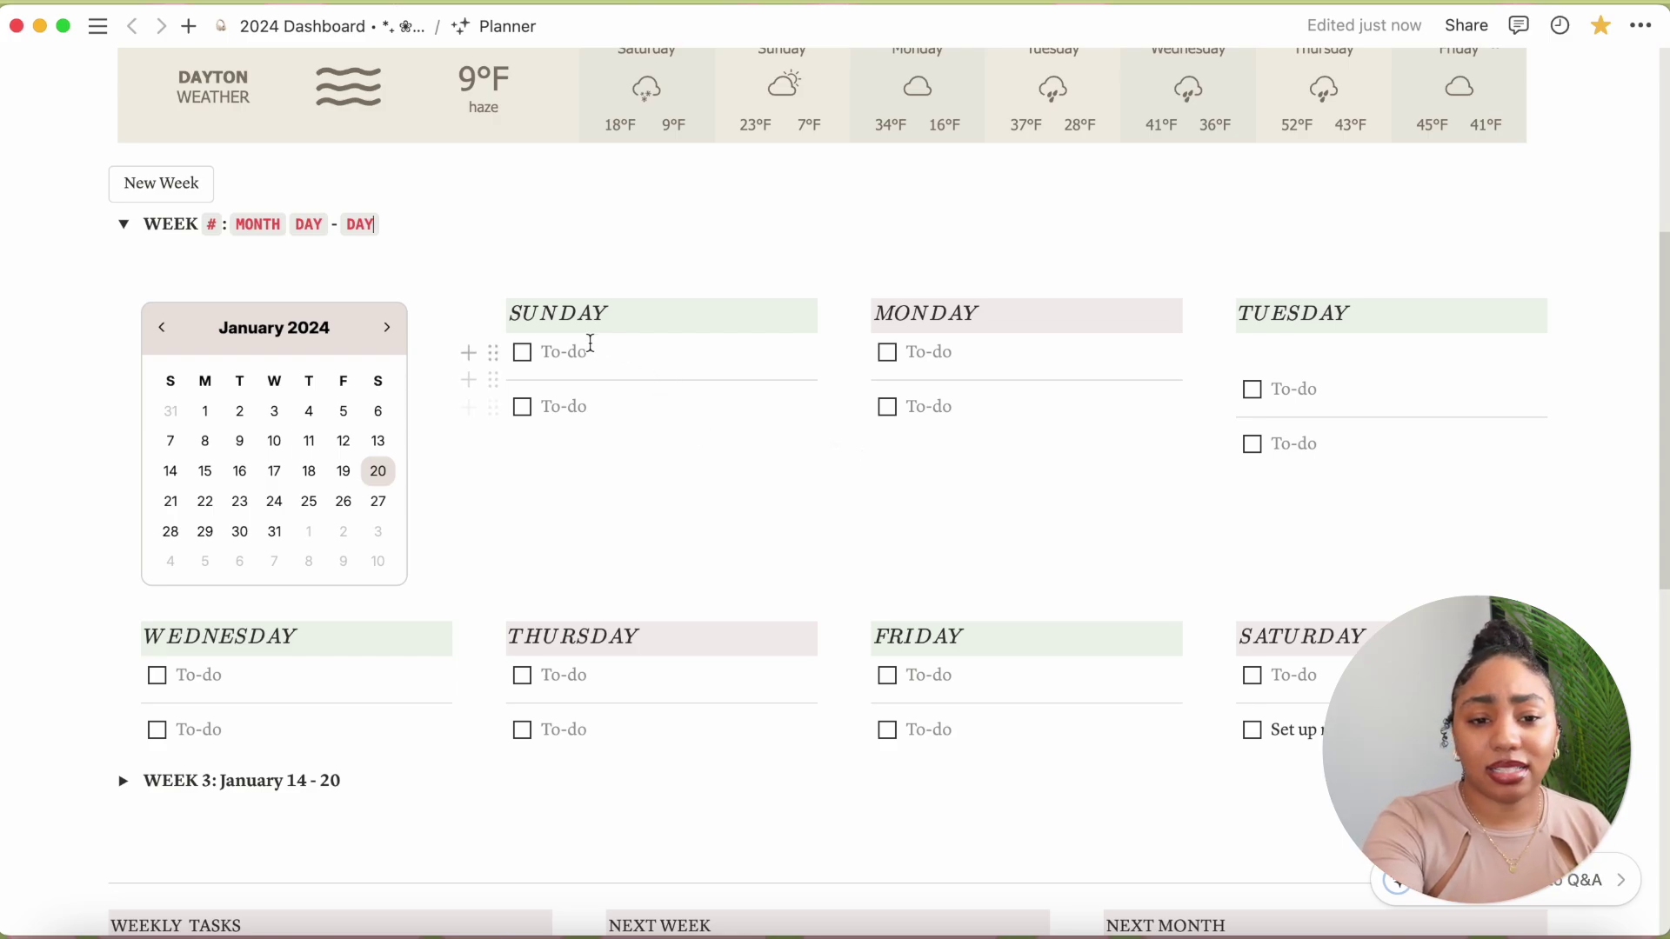
- Enter "do the girls hair" as the first to-do under Sunday in the new week
{"action": "key", "text": "Escape"}
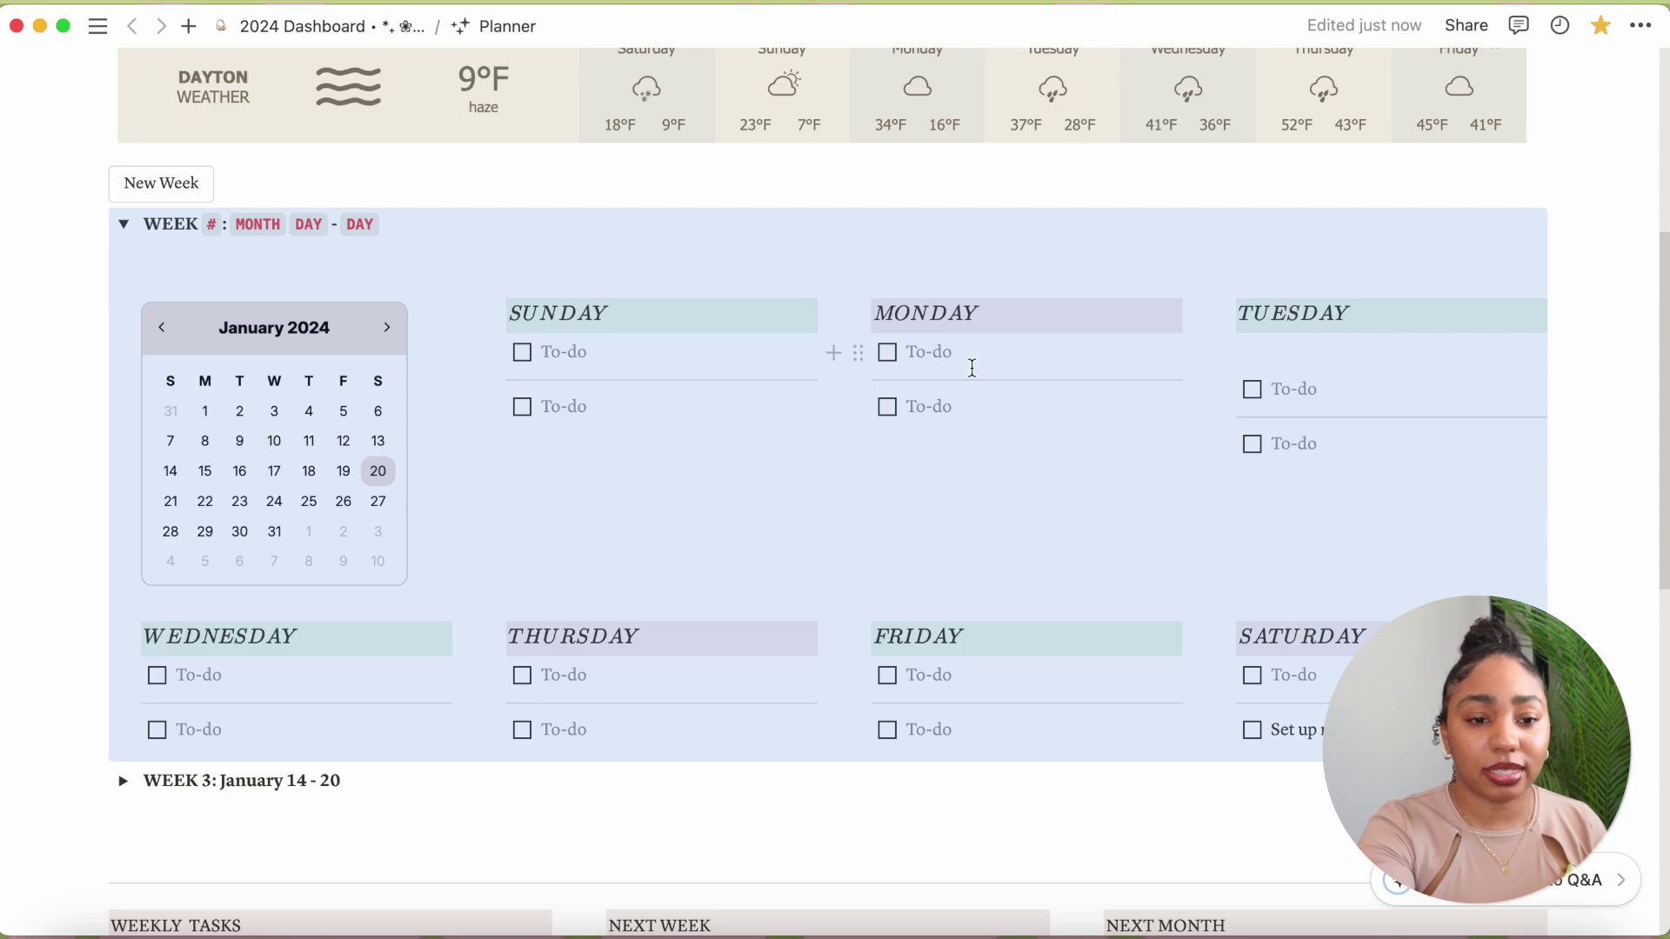
{"action": "left_click", "coordinate": [522, 197], "text": "shift"}
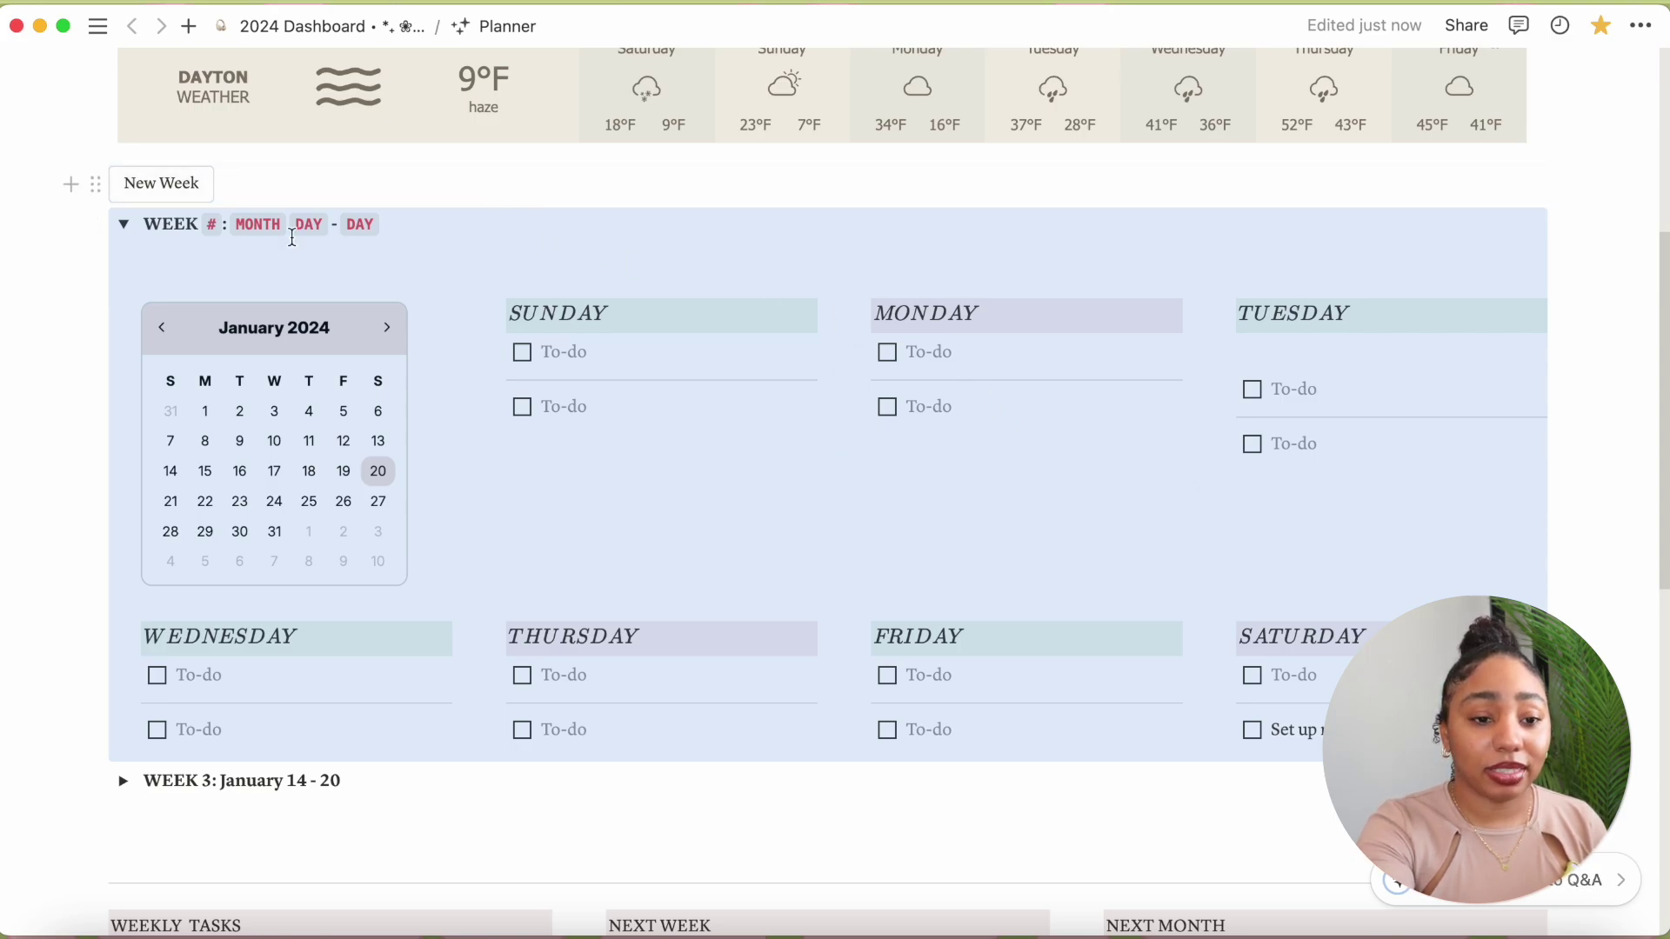
{"action": "left_click", "coordinate": [70, 369]}
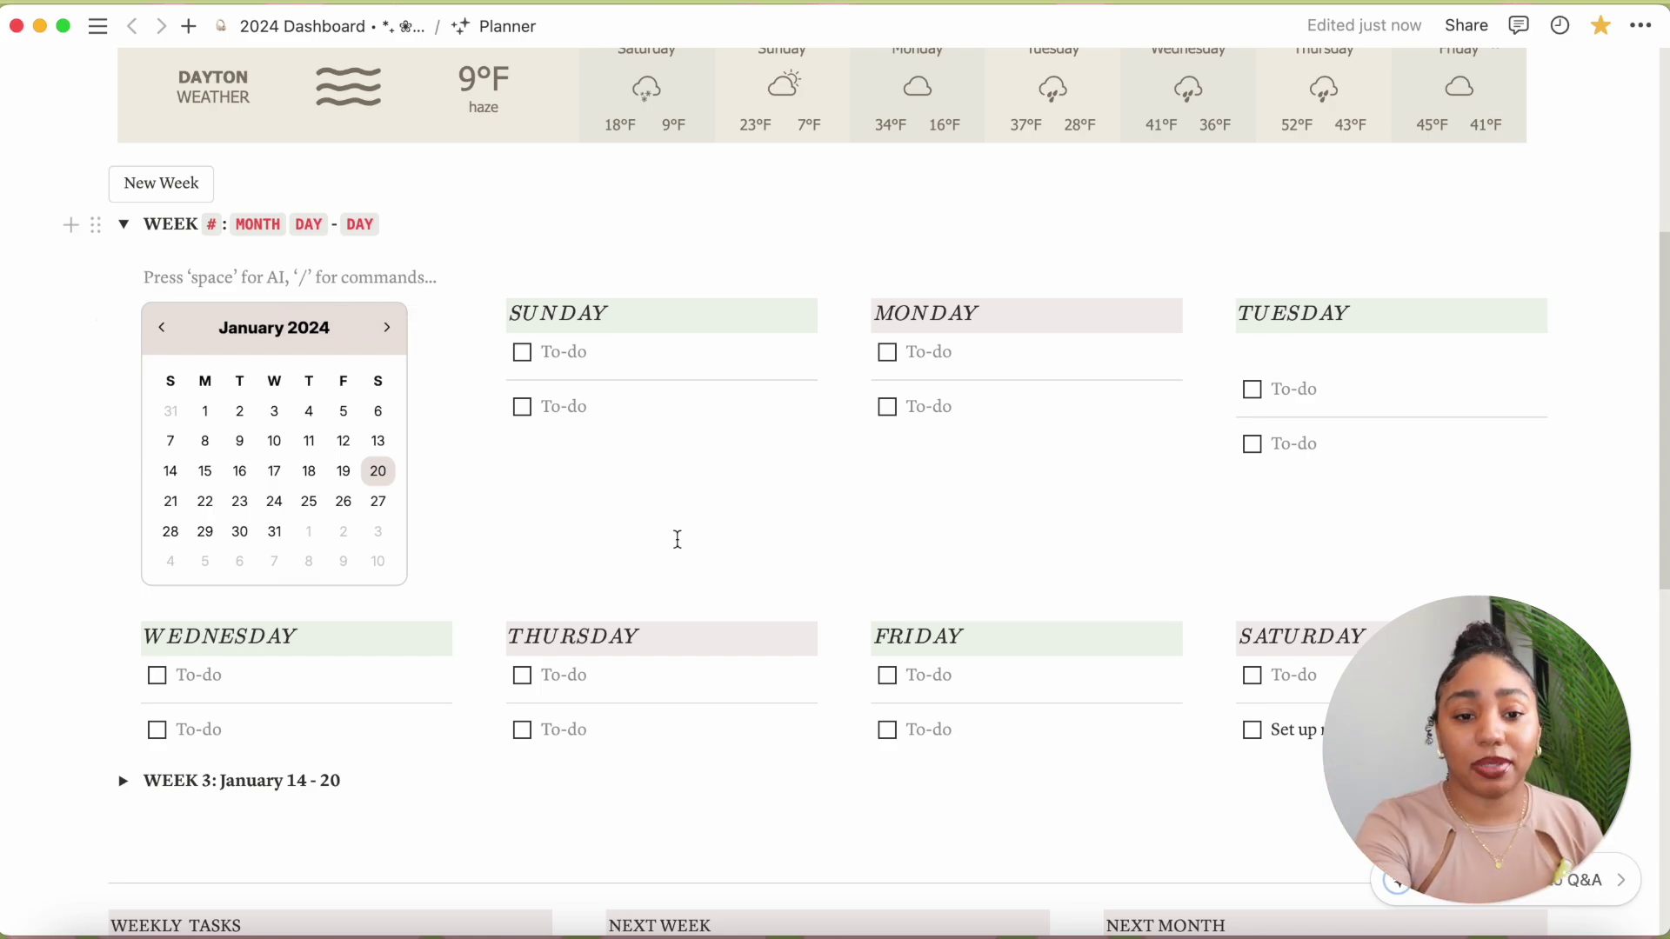
{"action": "left_click", "coordinate": [673, 355], "text": "shift"}
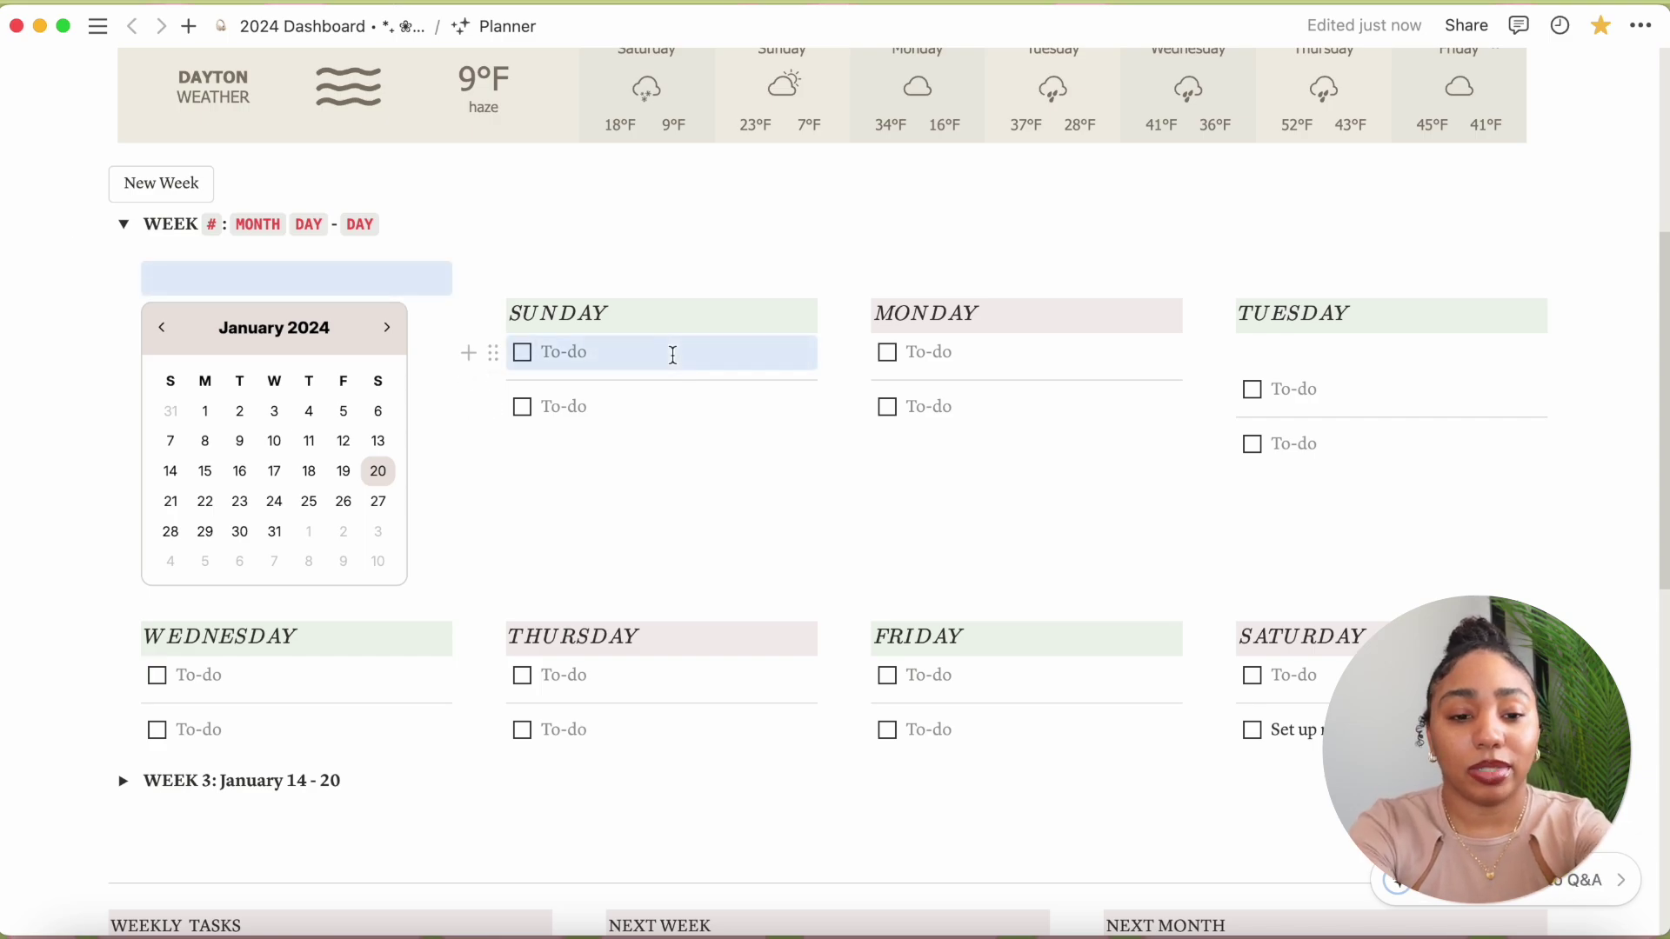
{"action": "left_click", "coordinate": [644, 354]}
{"action": "type", "text": "do"}
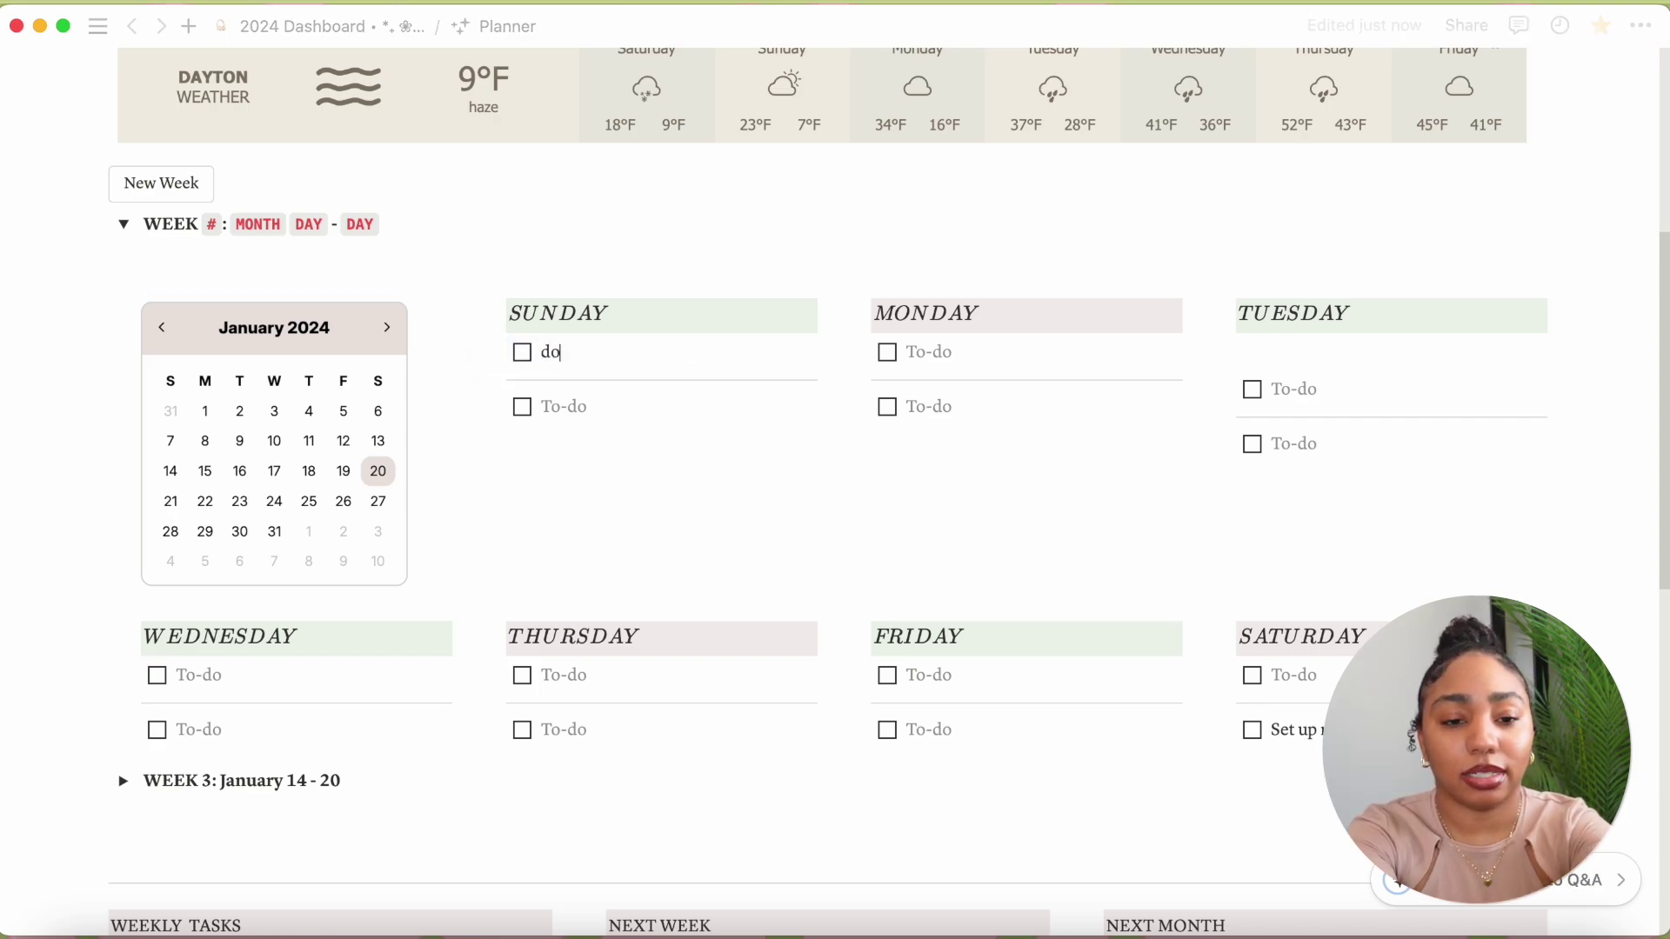
{"action": "type", "text": " the firls"}
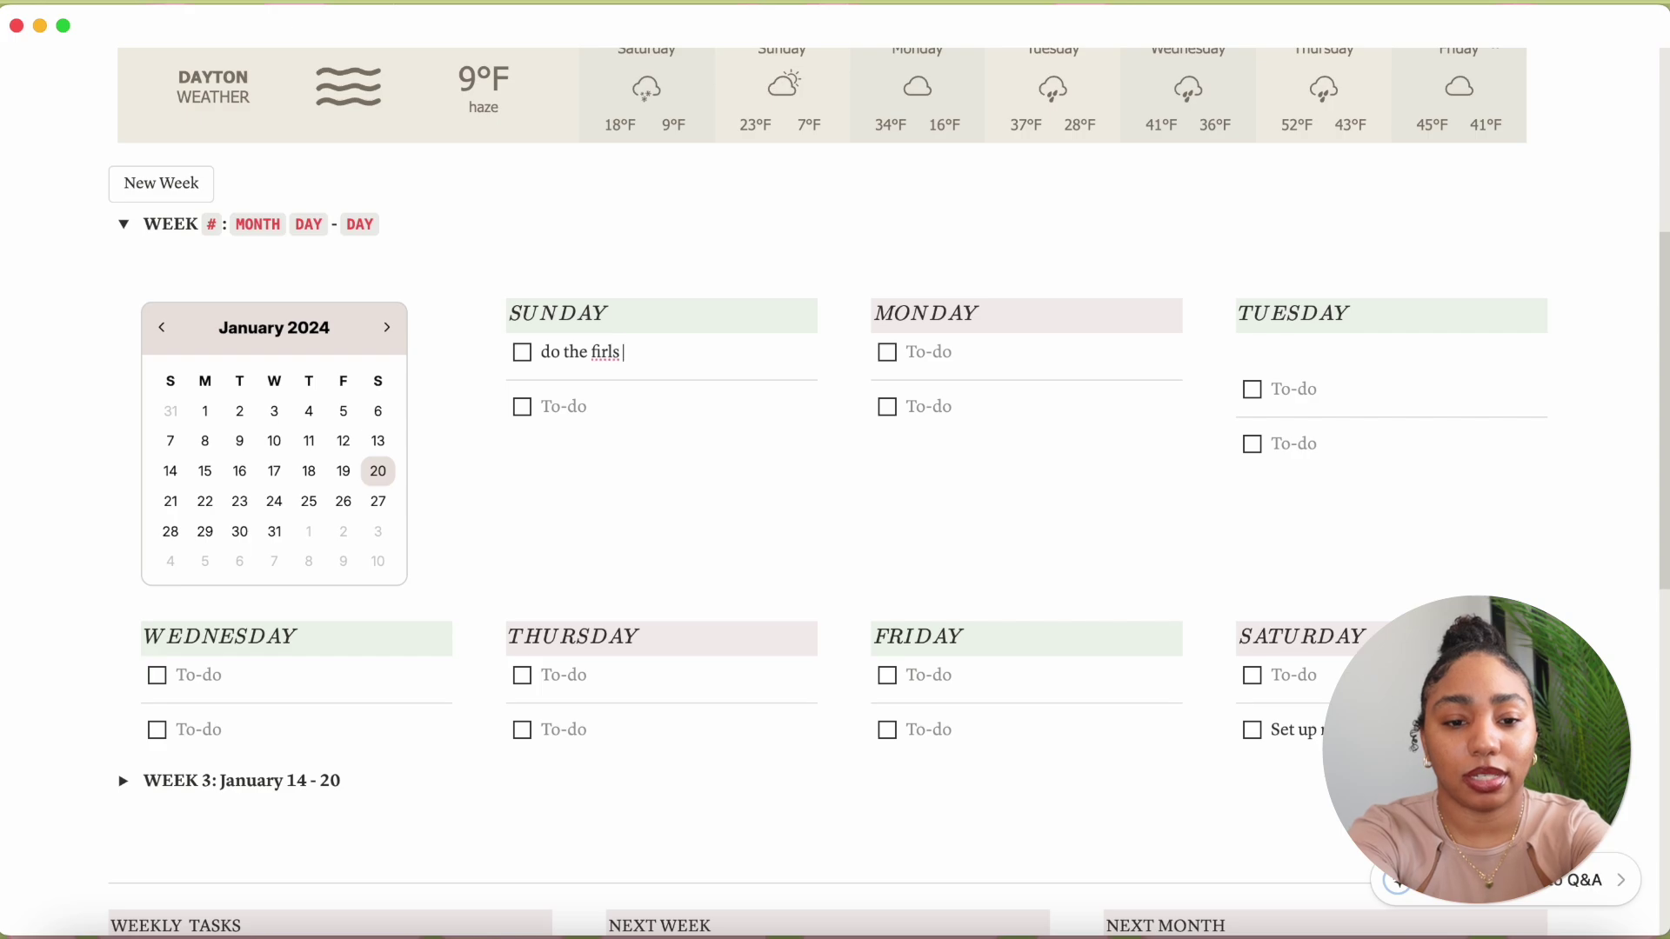
{"action": "key", "text": "BackSpace"}
{"action": "key", "text": "BackSpace"}
{"action": "key", "text": "BackSpace"}
{"action": "key", "text": "BackSpace"}
{"action": "key", "text": "BackSpace"}
{"action": "type", "text": "girls hair"}
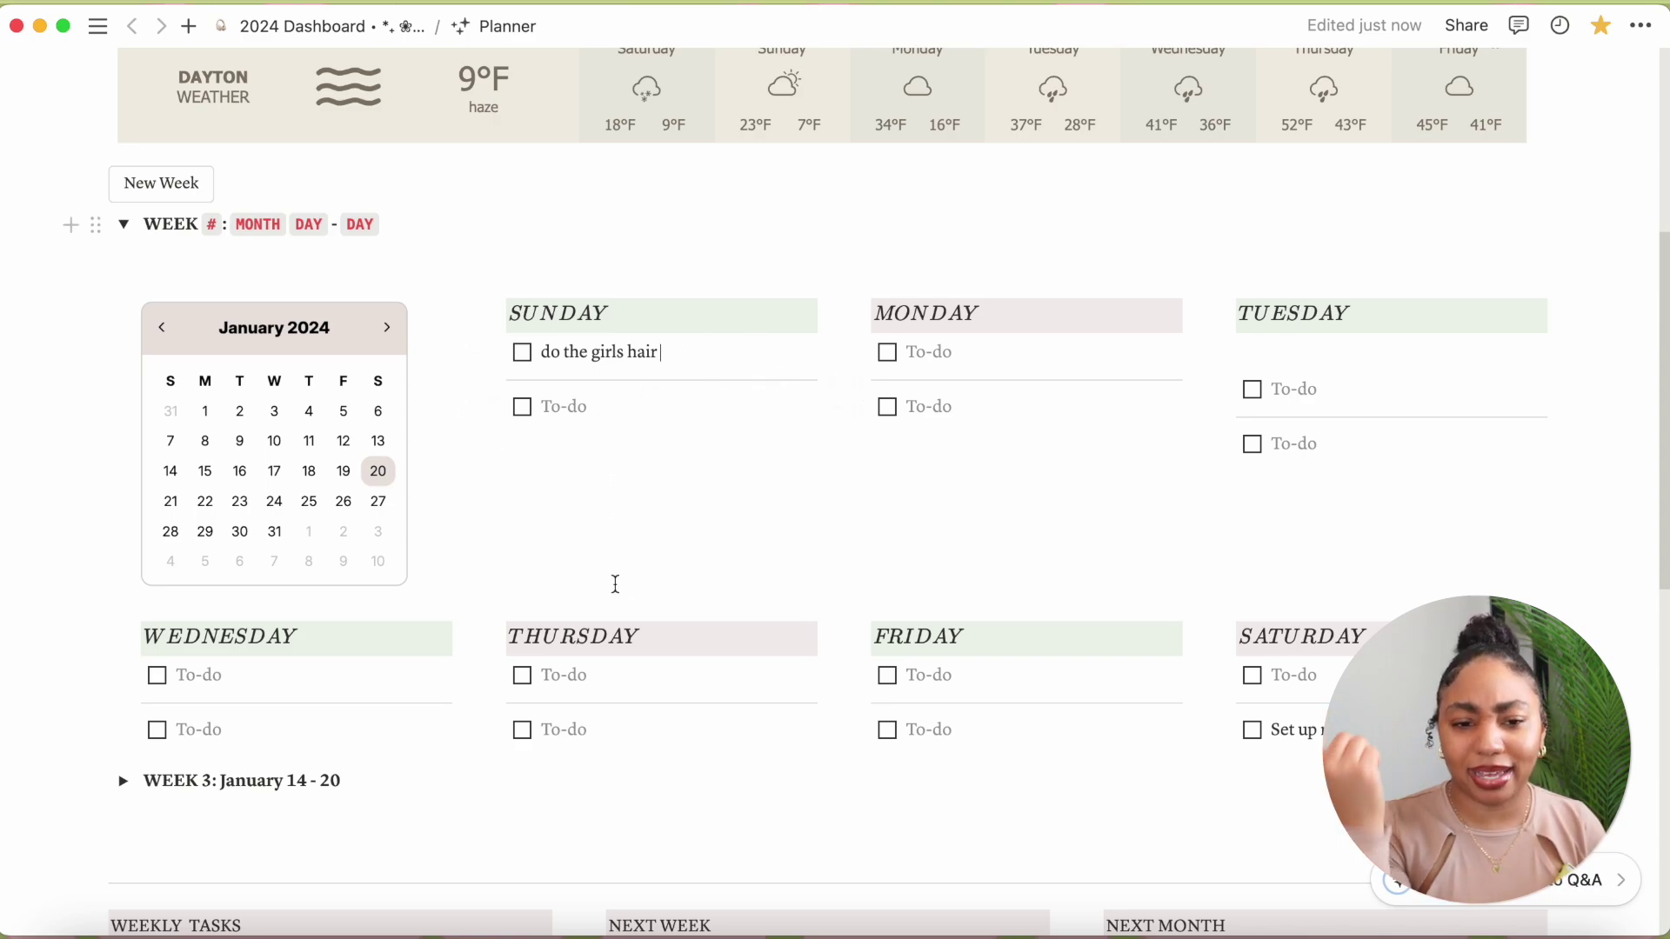
- Move the "do the girls hair" to-do from Sunday to the start of Monday's list
{"action": "left_click", "coordinate": [694, 363]}
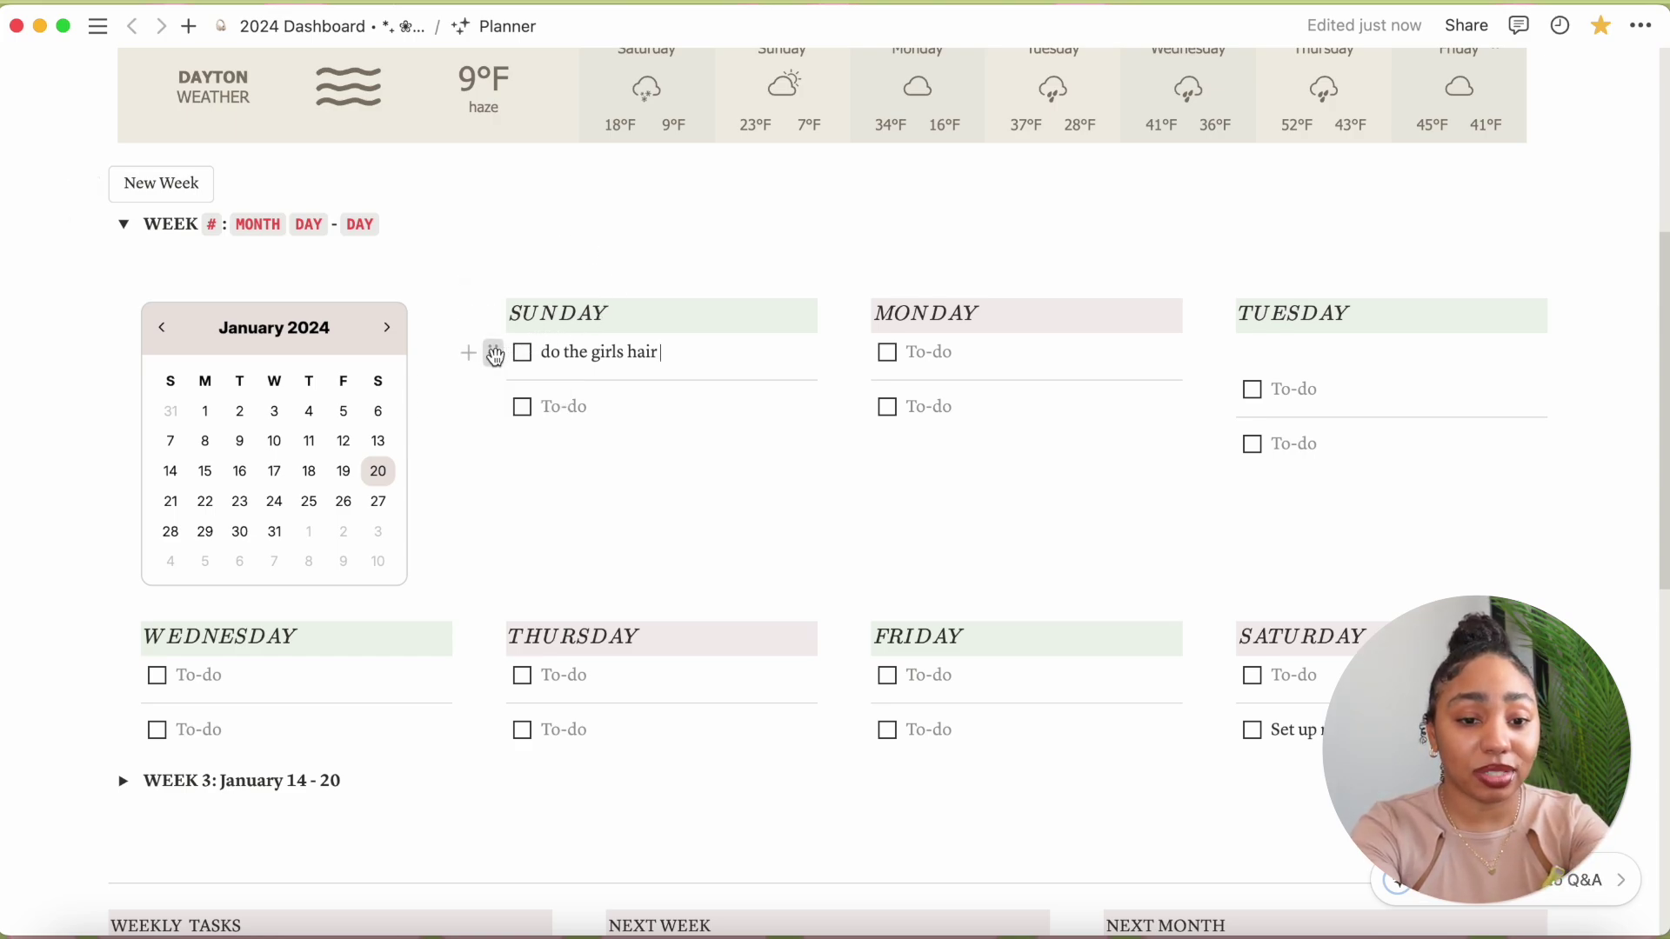
{"action": "left_click_drag", "start_coordinate": [494, 356], "coordinate": [904, 338]}
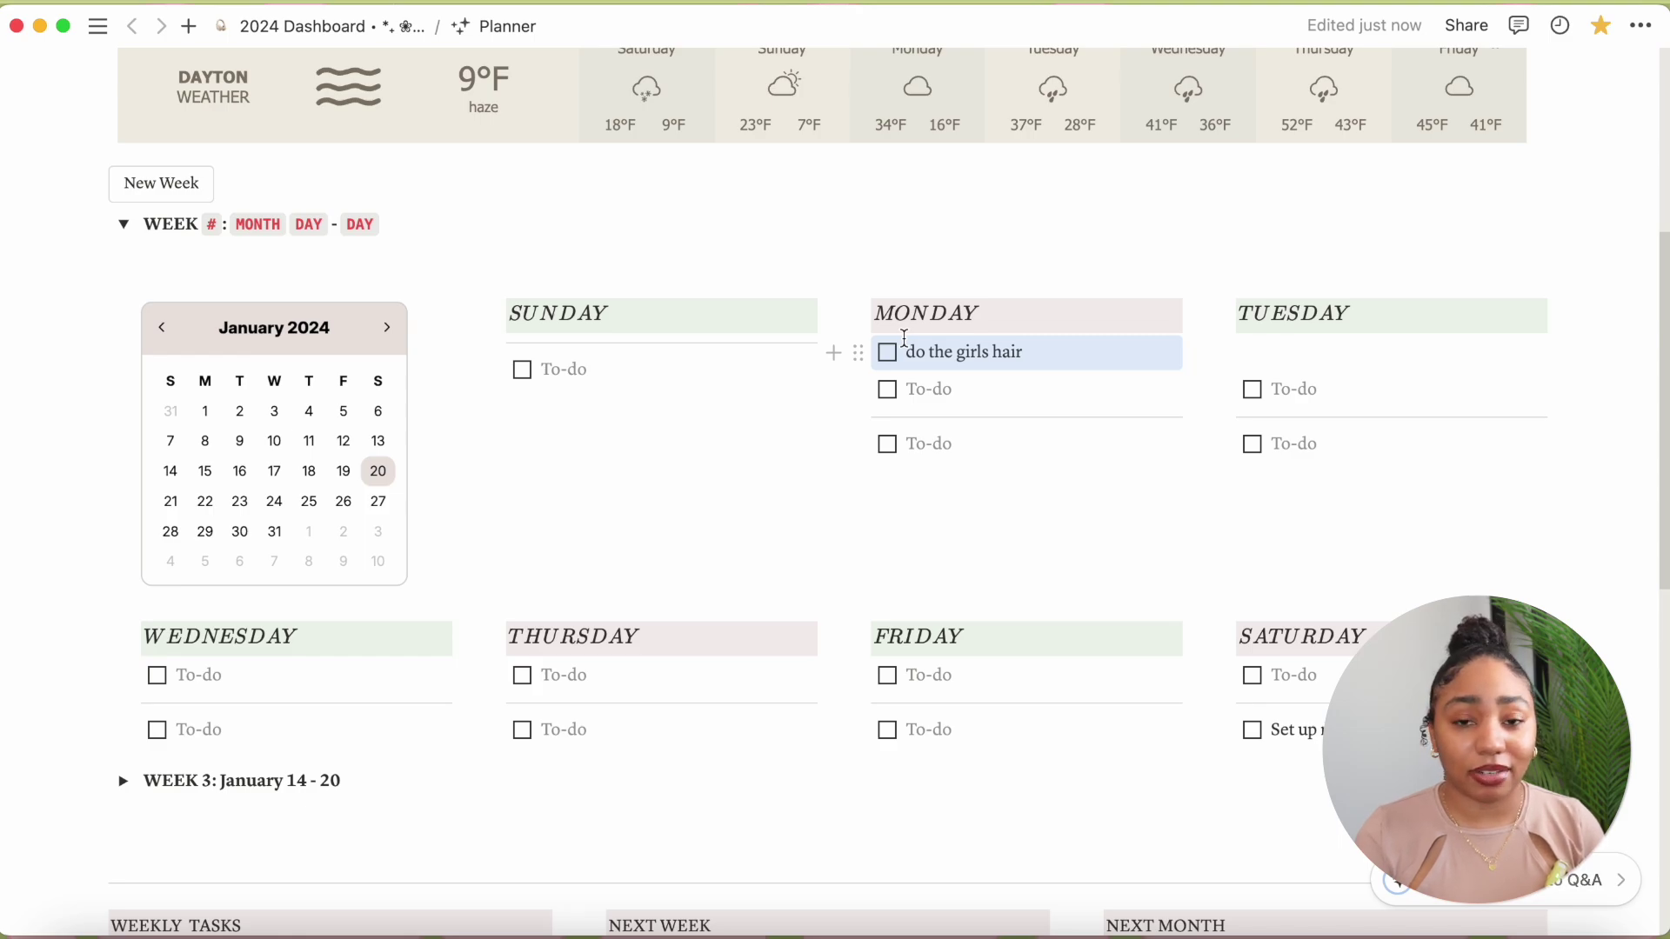
- Look over the Planner page, including the new week, the task lists, the archive and the widget notes
{"action": "scroll", "coordinate": [904, 338], "scroll_direction": "down", "scroll_amount": 10}
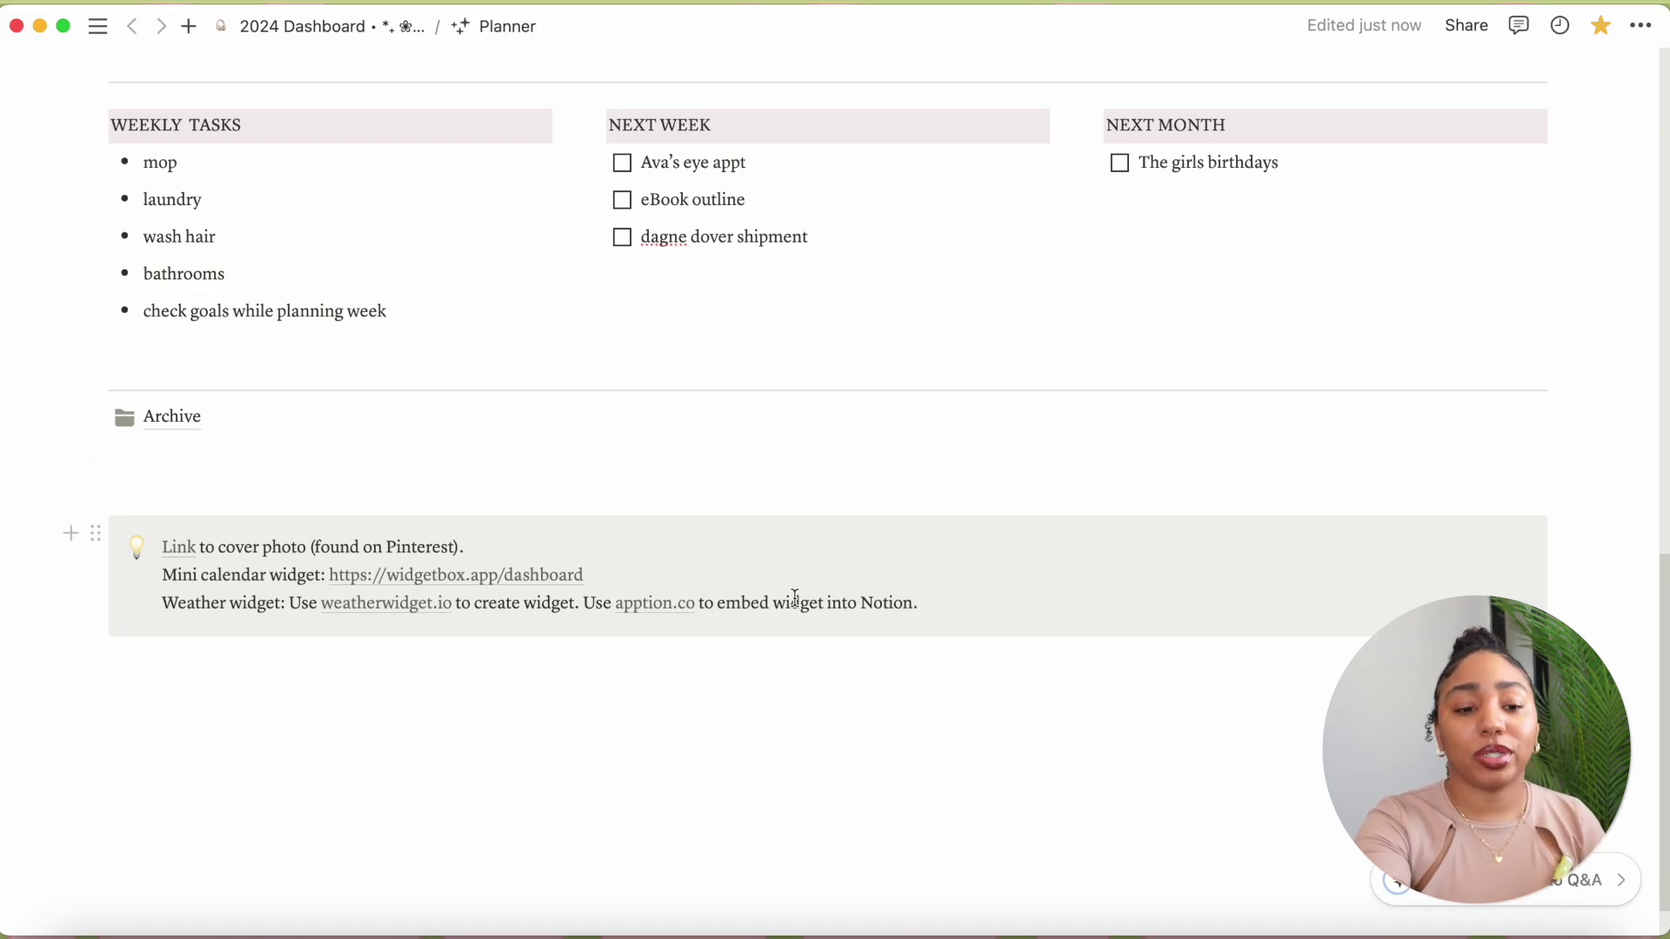
{"action": "scroll", "coordinate": [872, 663], "scroll_direction": "up", "scroll_amount": 10}
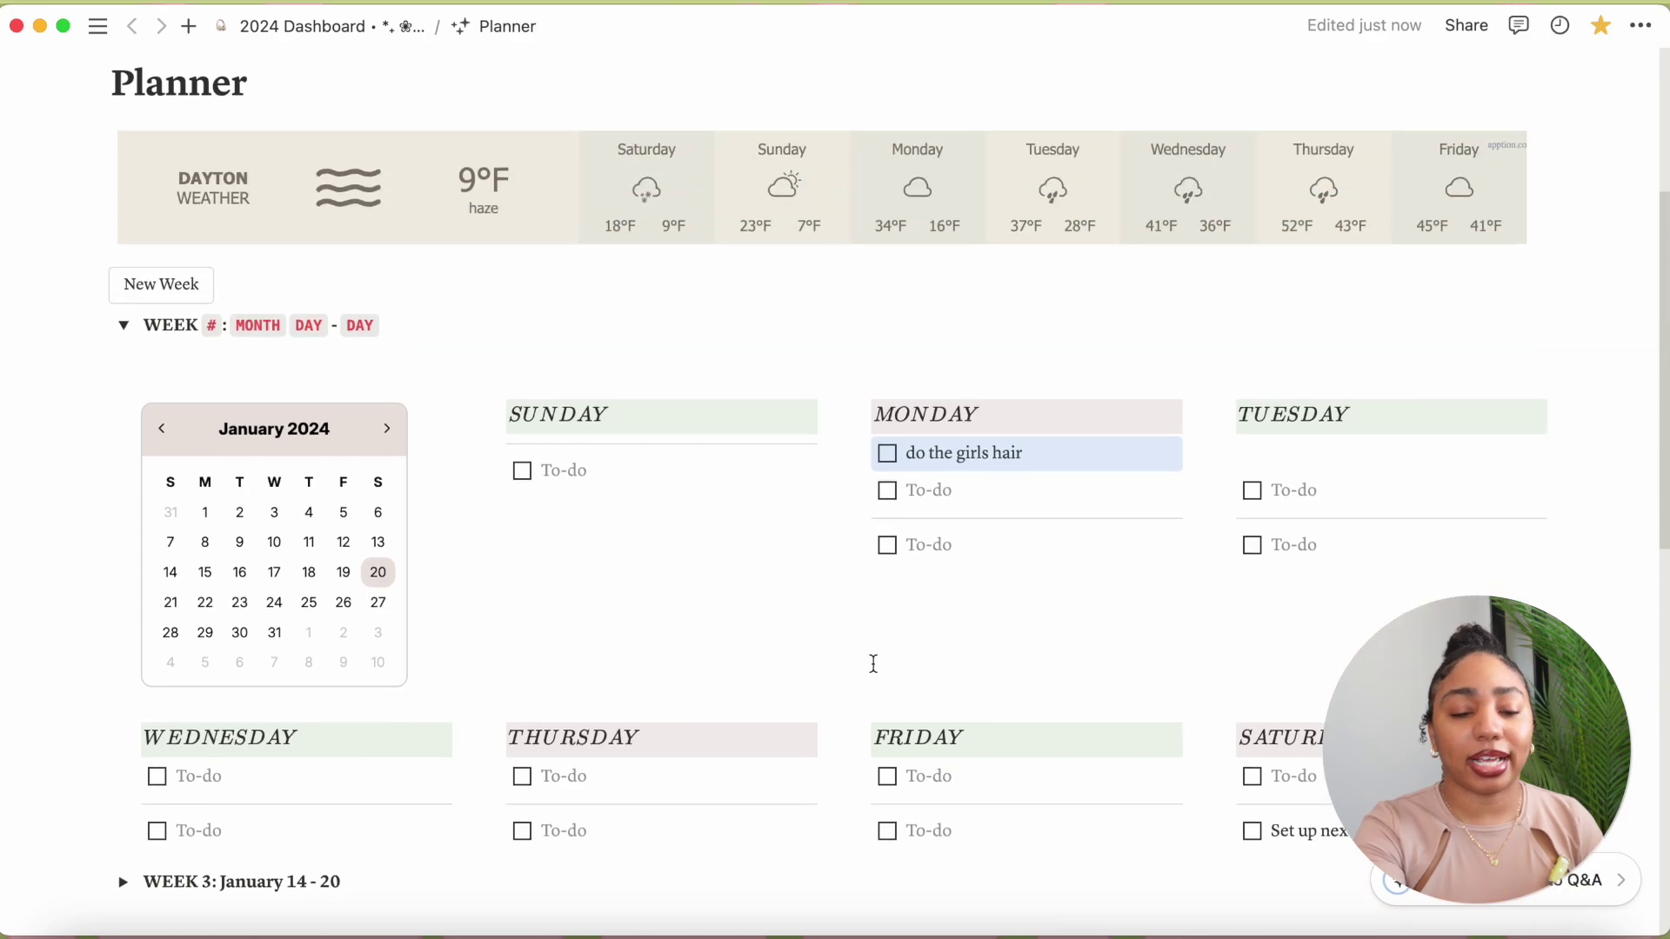
{"action": "scroll", "coordinate": [868, 632], "scroll_direction": "down", "scroll_amount": 1}
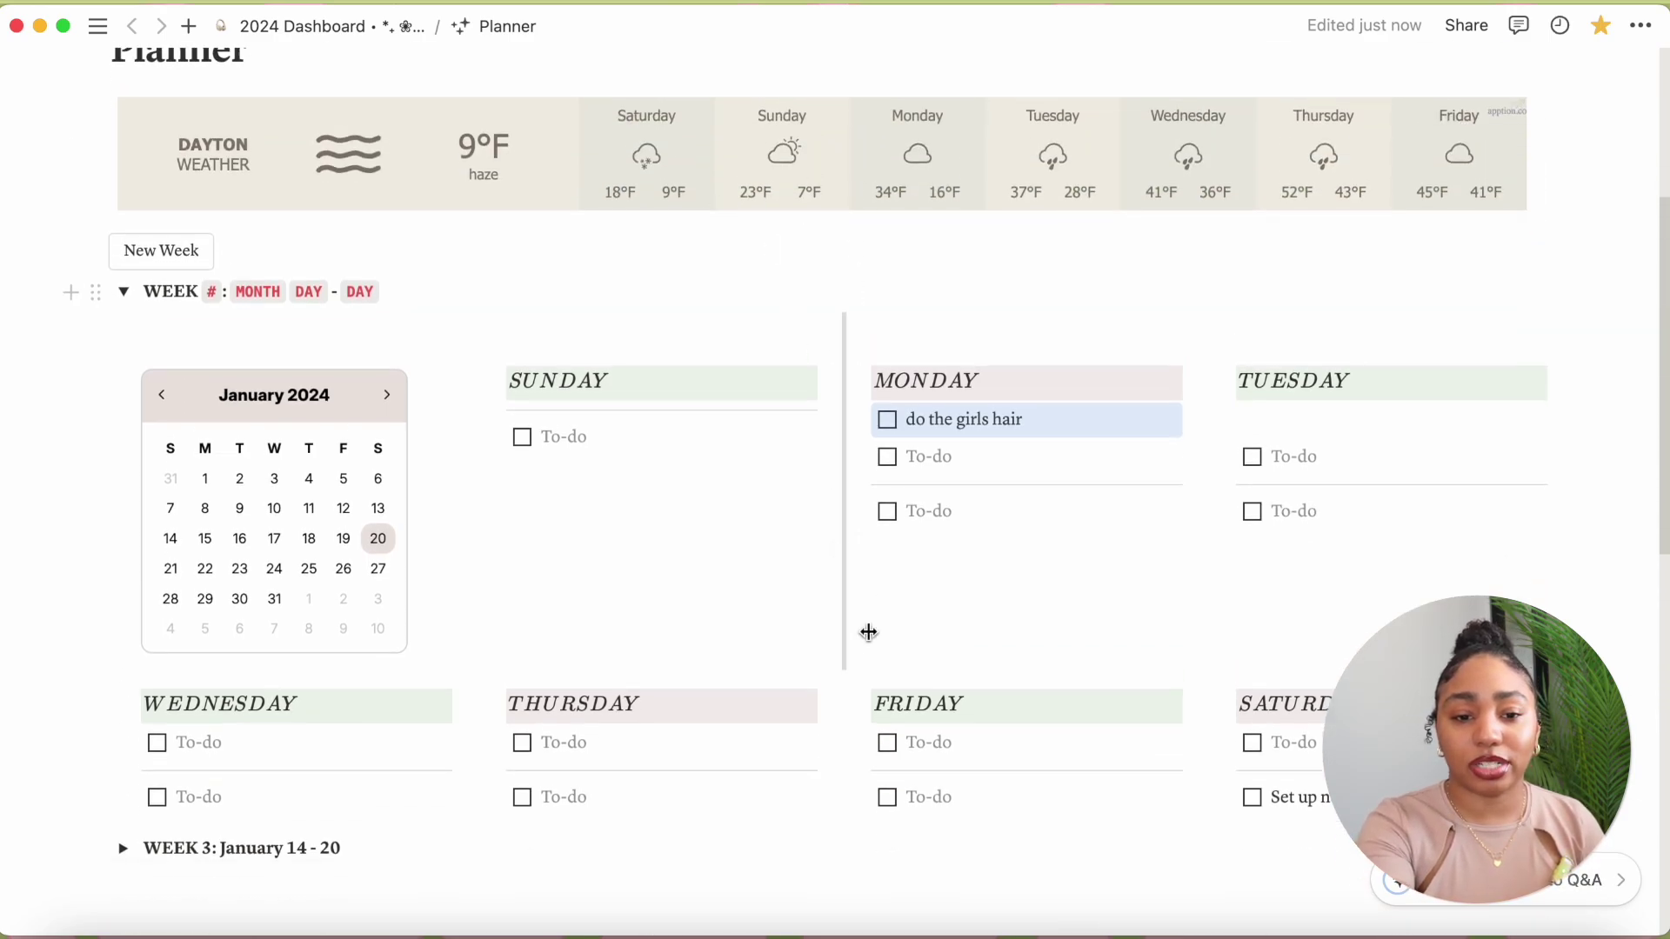
{"action": "scroll", "coordinate": [708, 578], "scroll_direction": "down", "scroll_amount": 10}
{"action": "scroll", "coordinate": [764, 621], "scroll_direction": "up", "scroll_amount": 15}
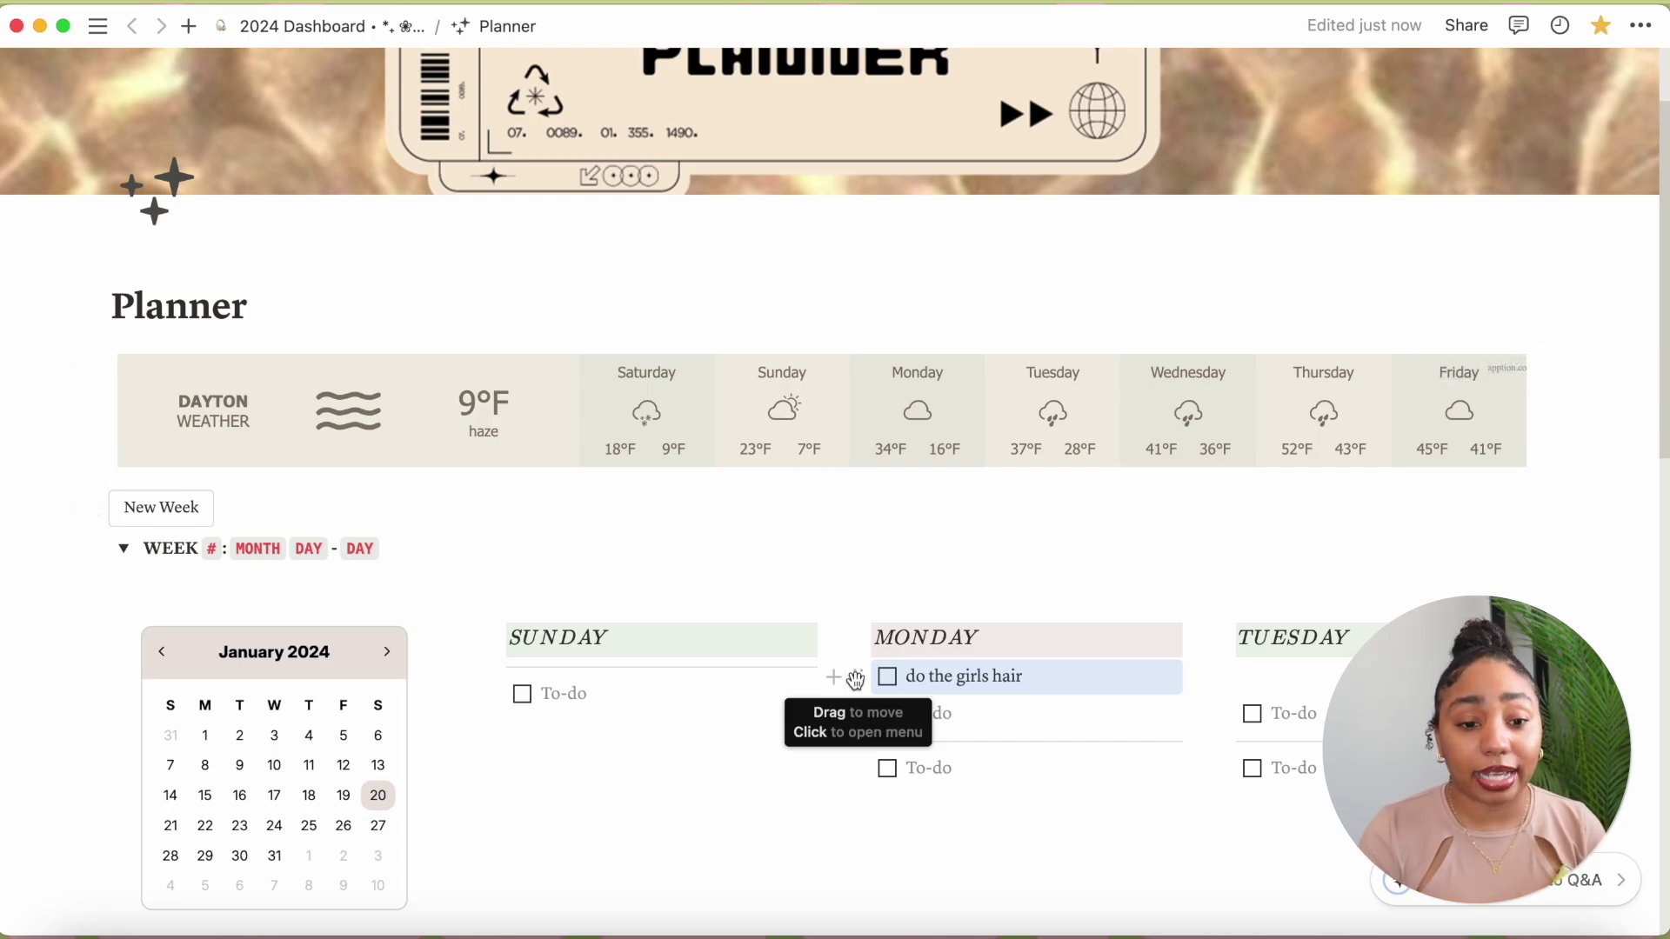
{"action": "scroll", "coordinate": [856, 680], "scroll_direction": "up", "scroll_amount": 3}
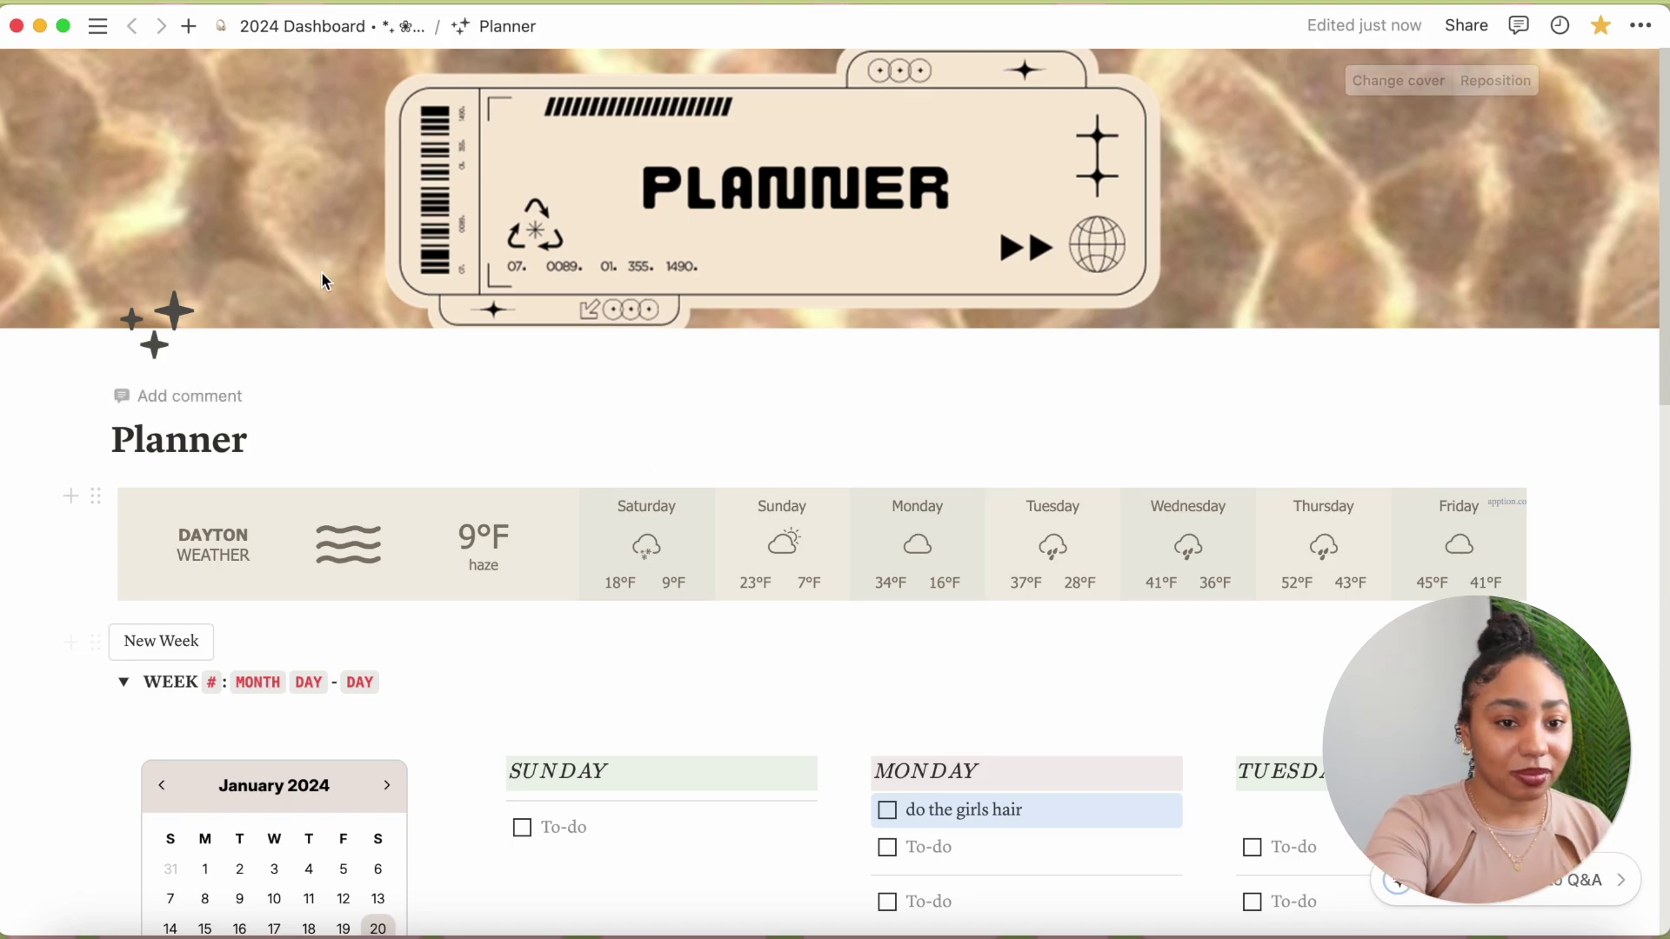
- Return to the 2024 Dashboard and open the Content Planner page from the Daily section
{"action": "left_click", "coordinate": [333, 32]}
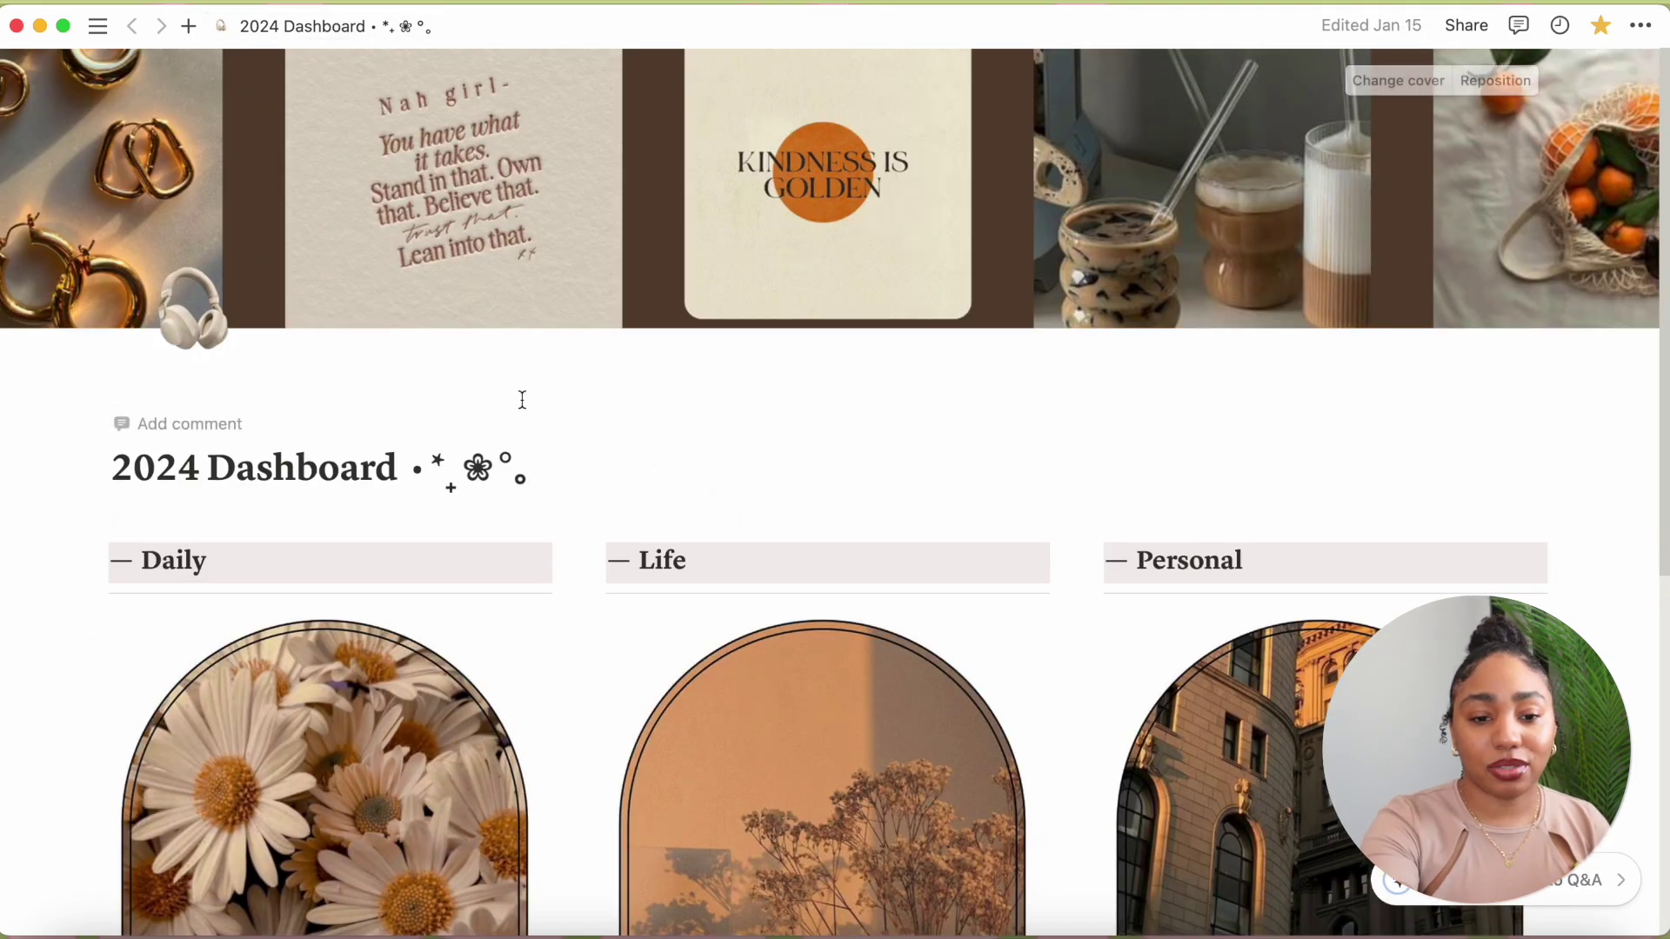
{"action": "scroll", "coordinate": [520, 402], "scroll_direction": "down", "scroll_amount": 10}
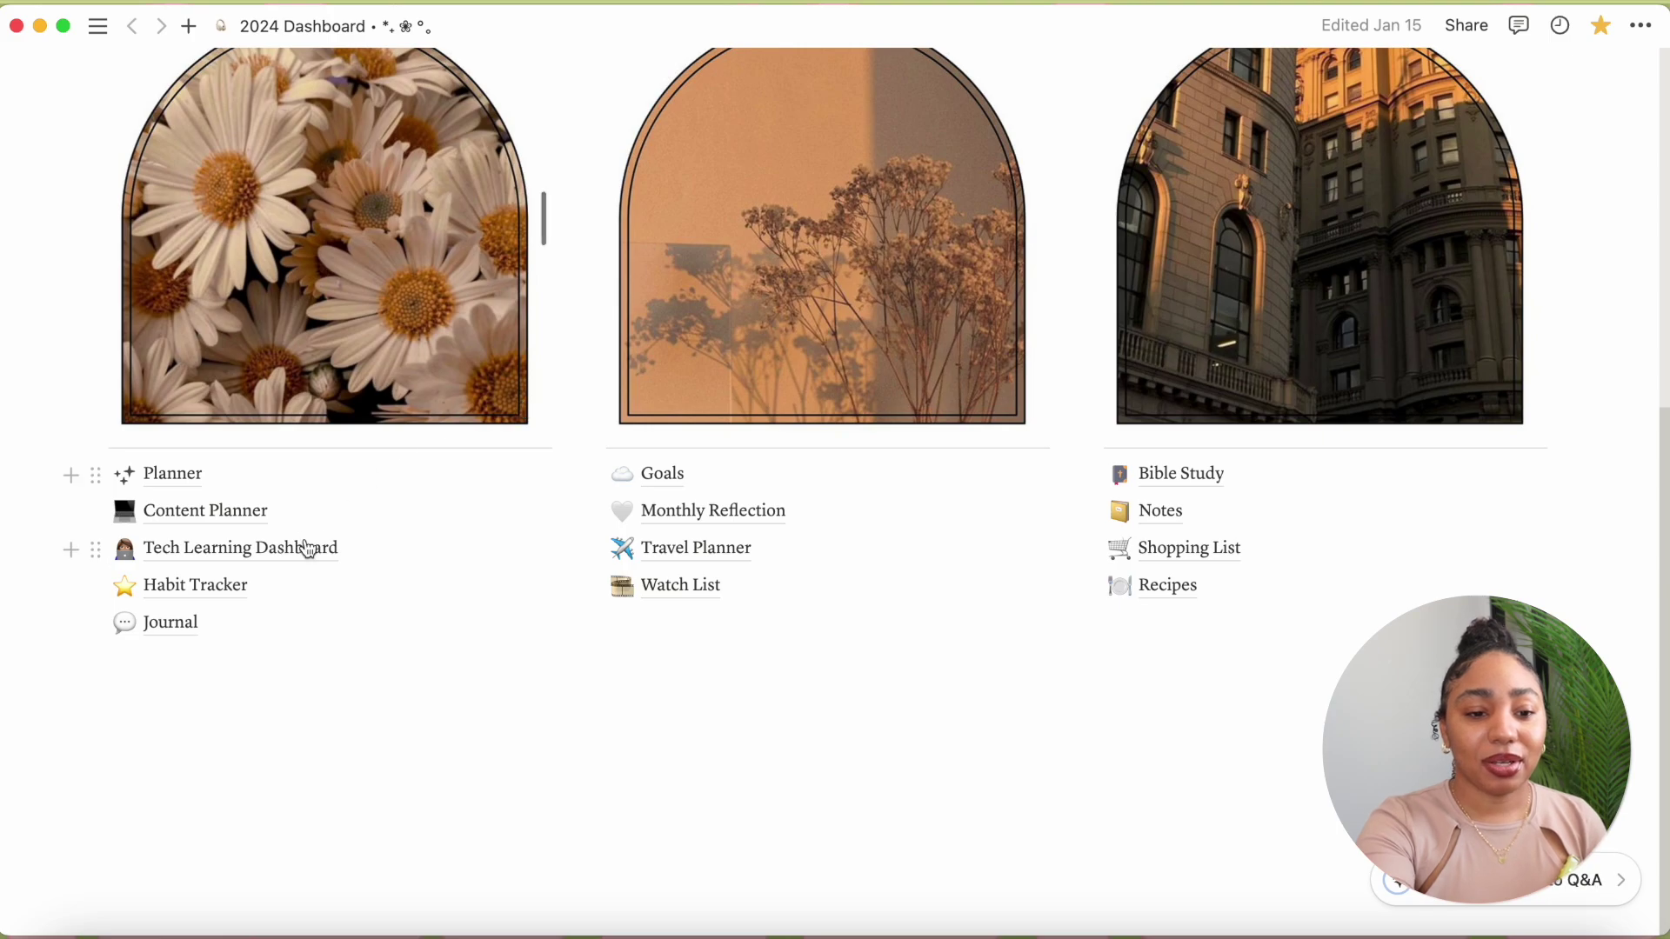
{"action": "left_click", "coordinate": [243, 512]}
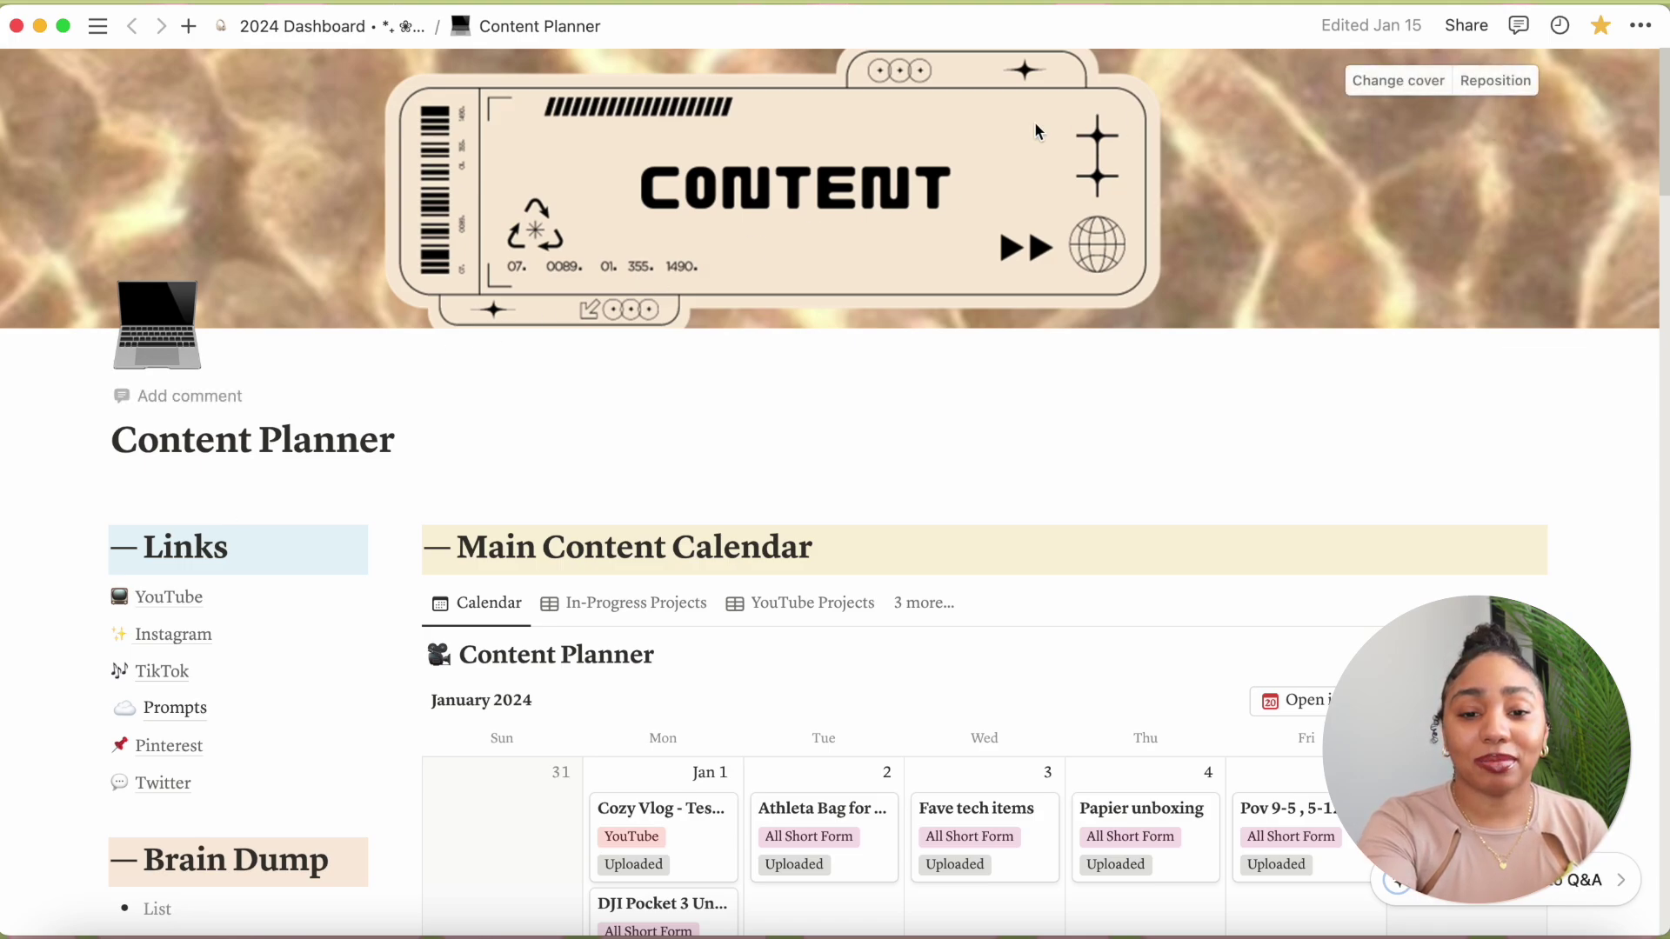
- Open the YouTube channel from the Content Planner's Links list, then close the browser window to return to the page
{"action": "scroll", "coordinate": [1017, 243], "scroll_direction": "down", "scroll_amount": 5}
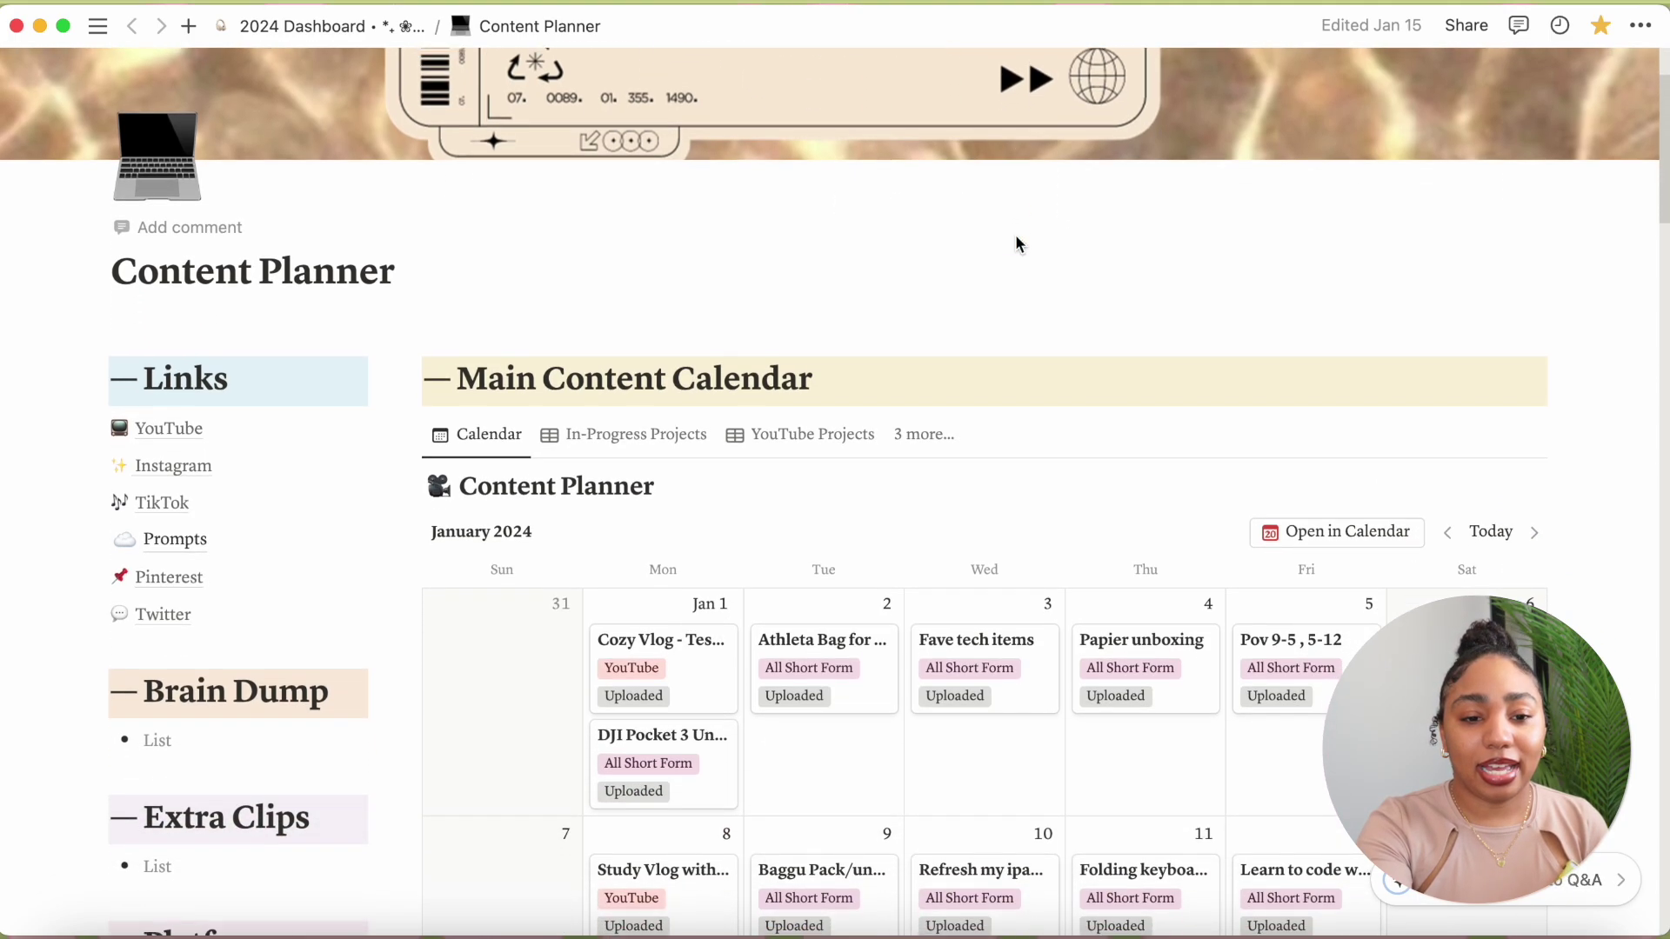
{"action": "scroll", "coordinate": [1016, 235], "scroll_direction": "down", "scroll_amount": 2}
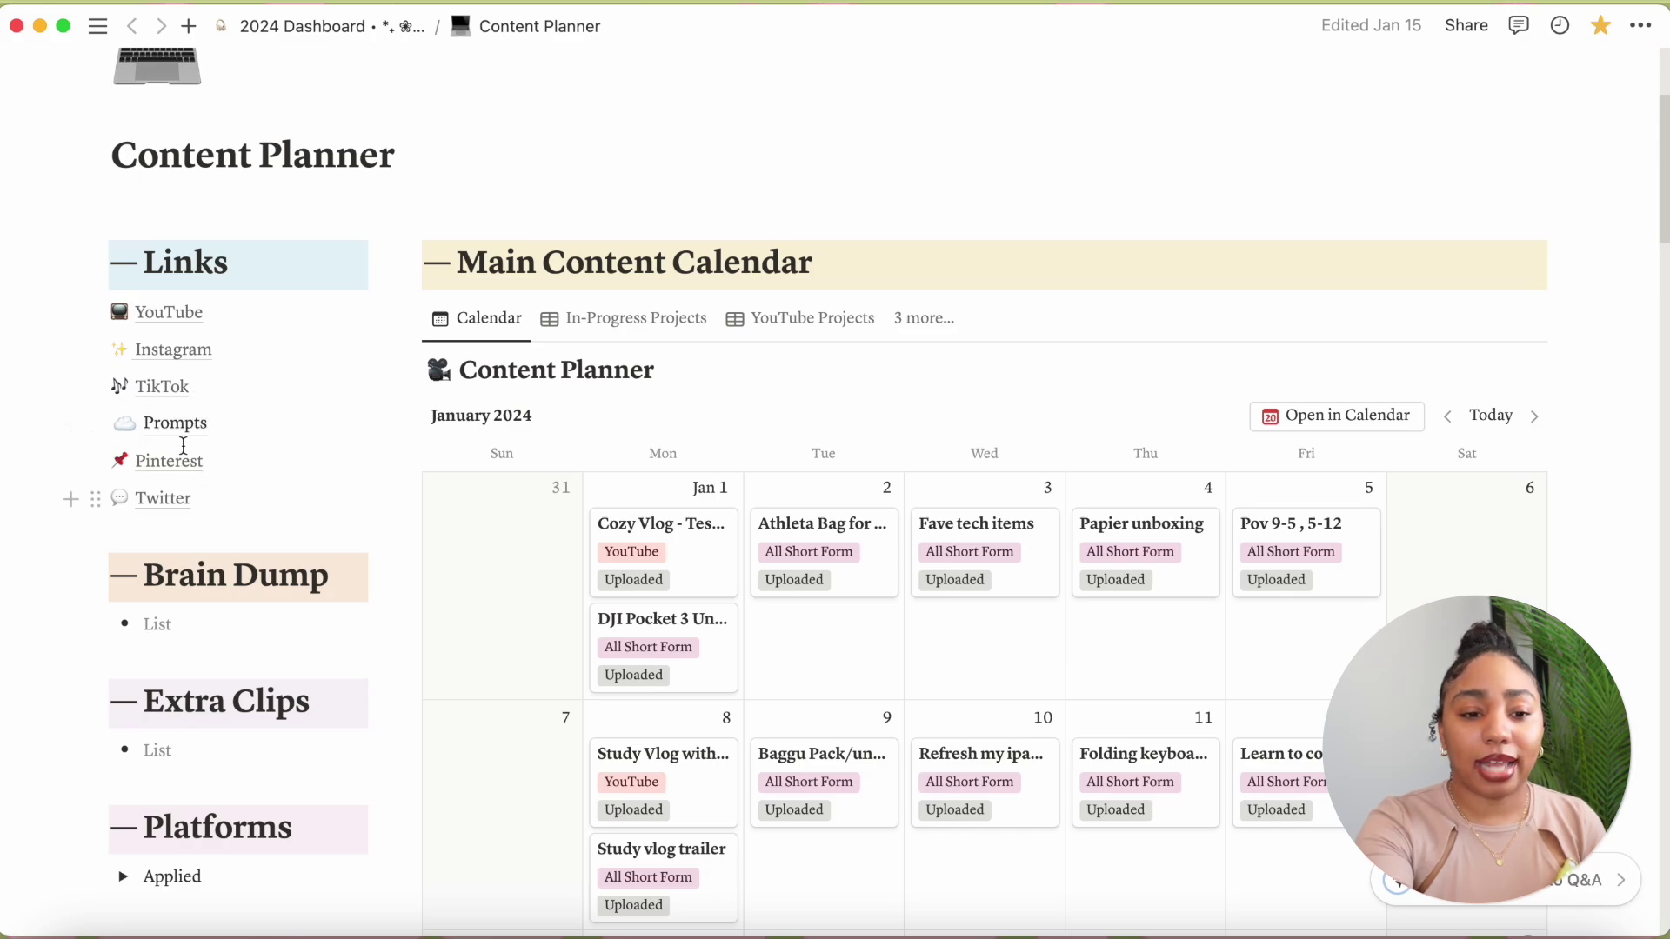
{"action": "mouse_move", "coordinate": [180, 434]}
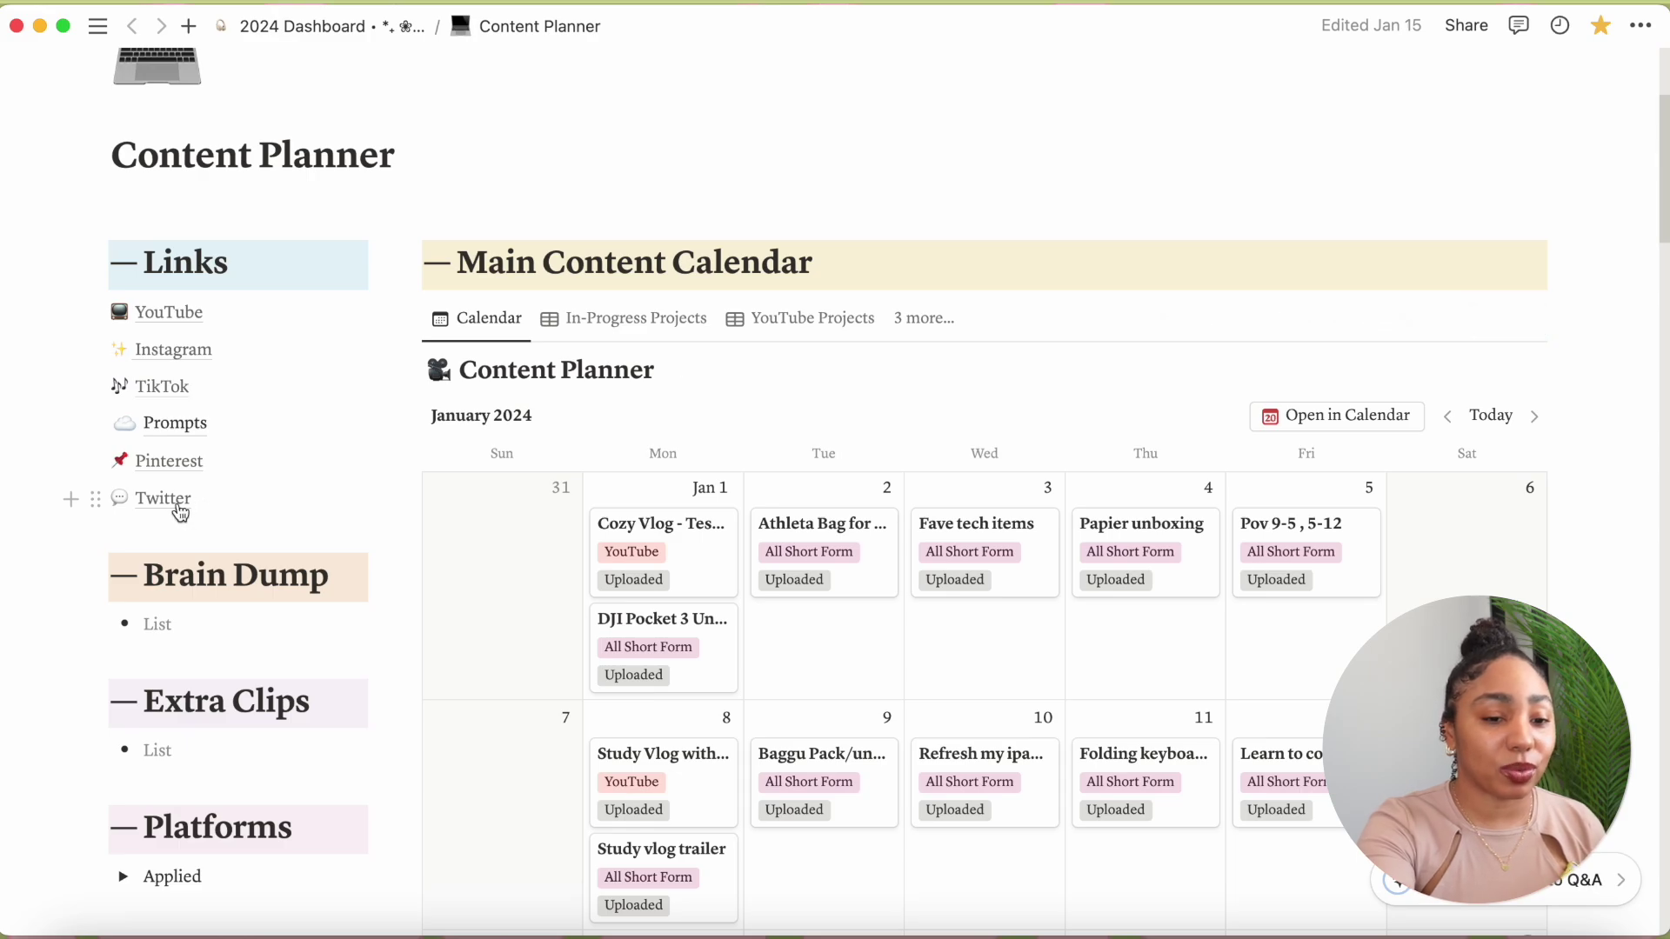
{"action": "mouse_move", "coordinate": [180, 512]}
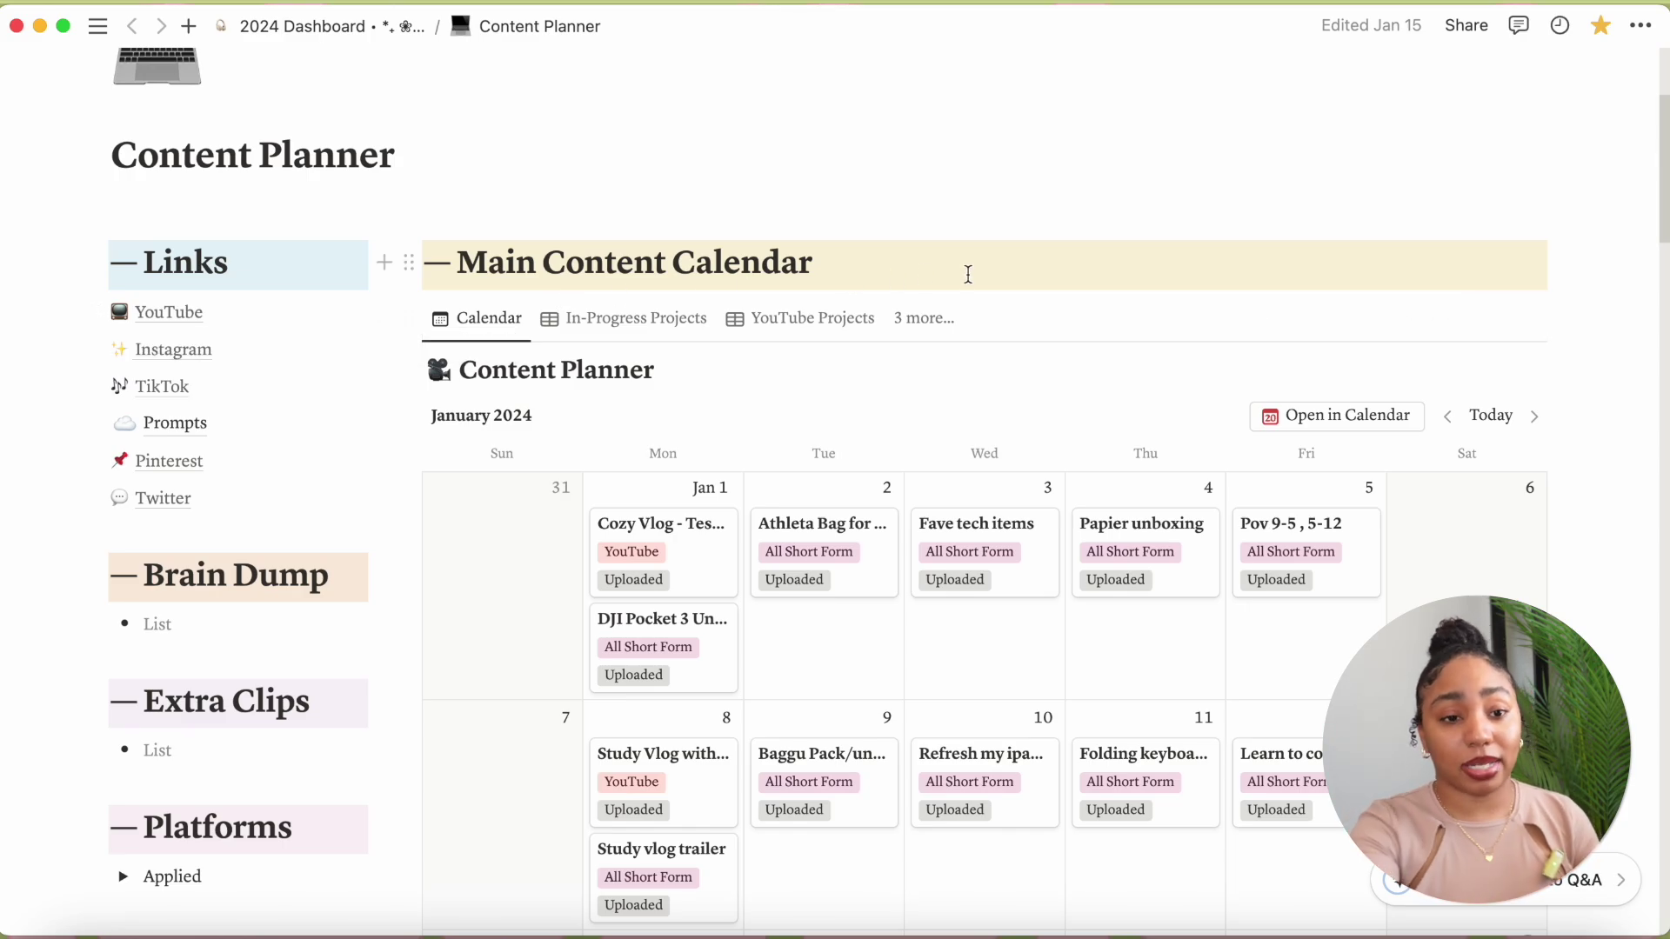
{"action": "left_click", "coordinate": [182, 313]}
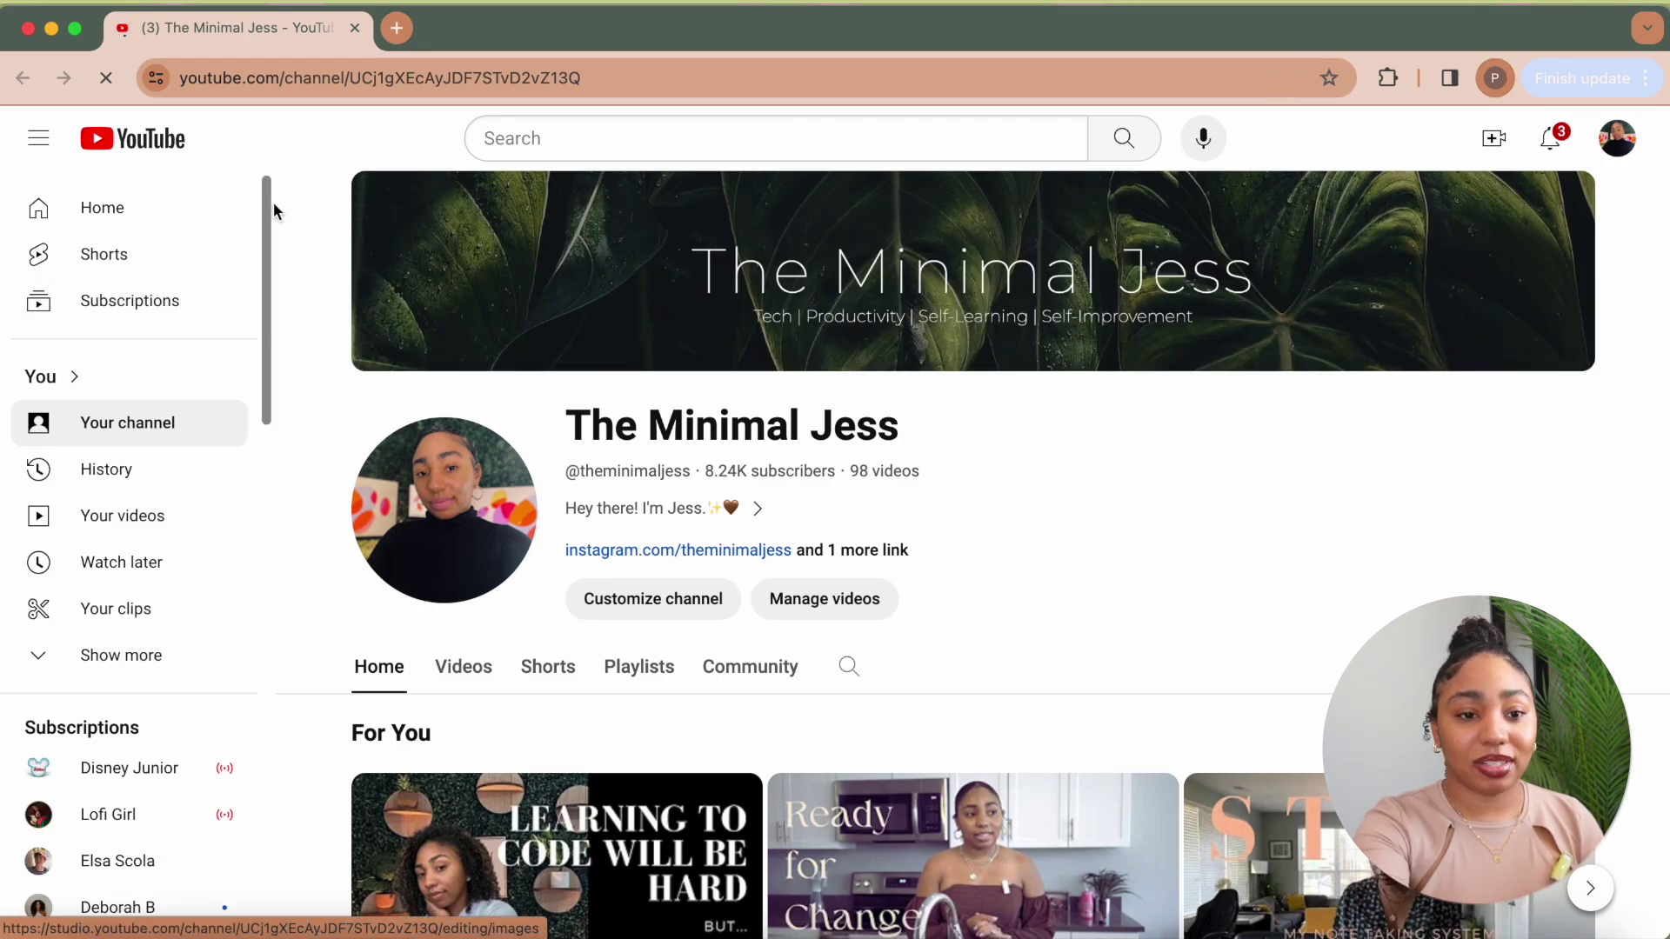
{"action": "left_click", "coordinate": [27, 28]}
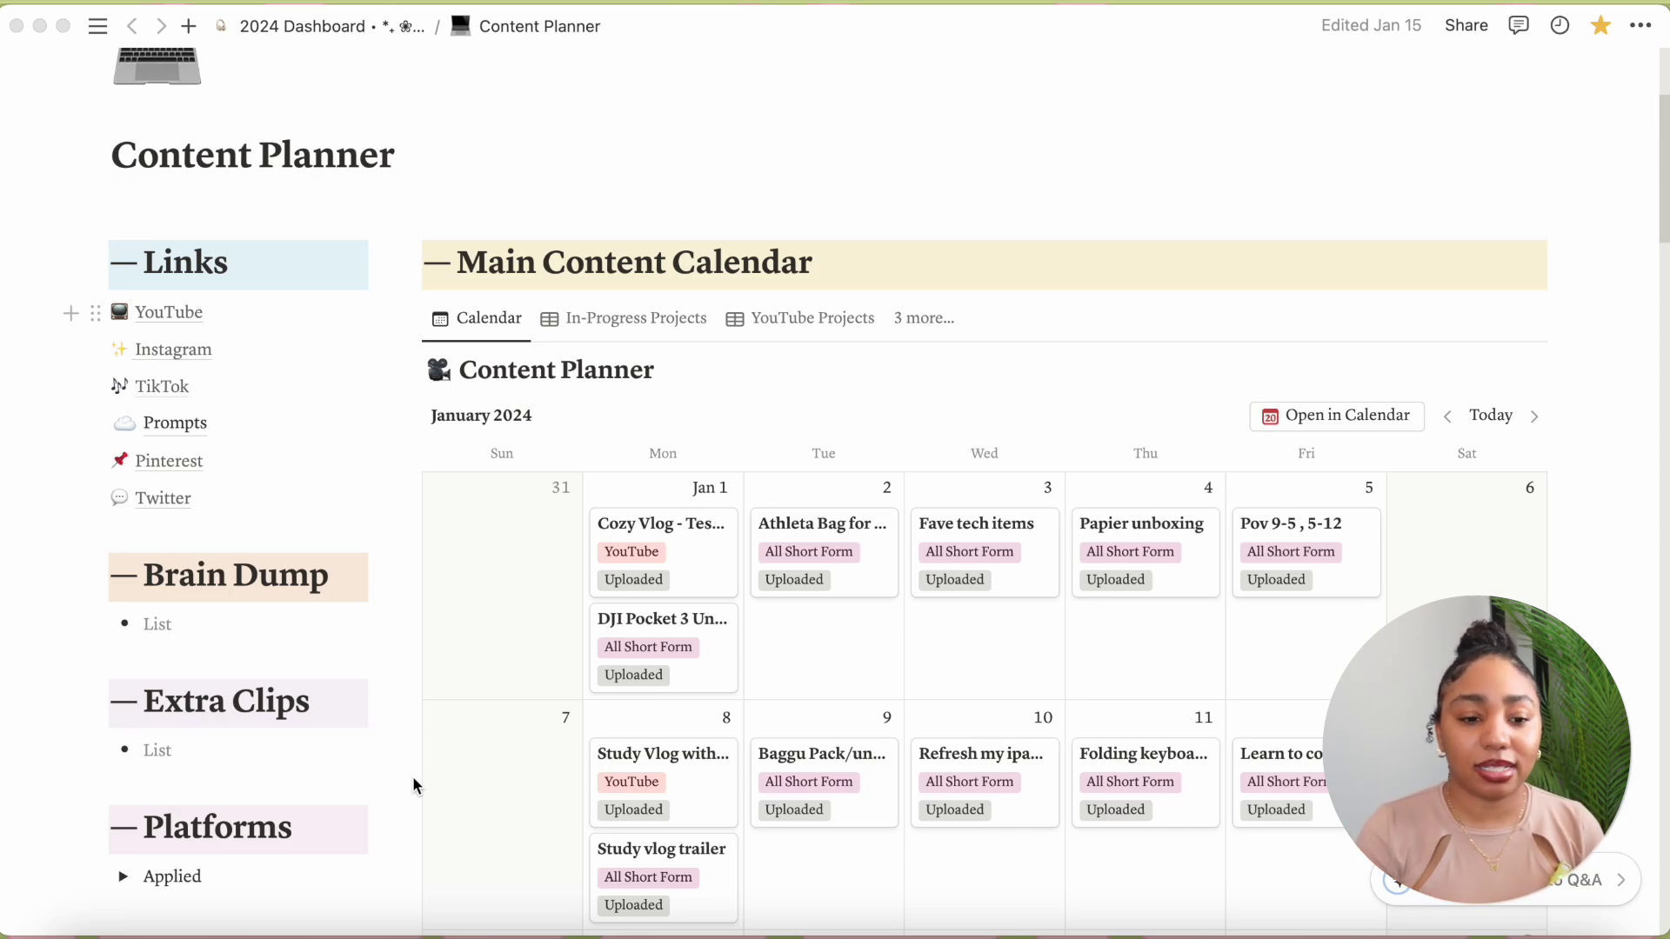
- Look over the Main Content Calendar for January 2024 and the Sponsorships & Collabs Tracker on the Content Planner page
{"action": "scroll", "coordinate": [209, 822], "scroll_direction": "down", "scroll_amount": 2}
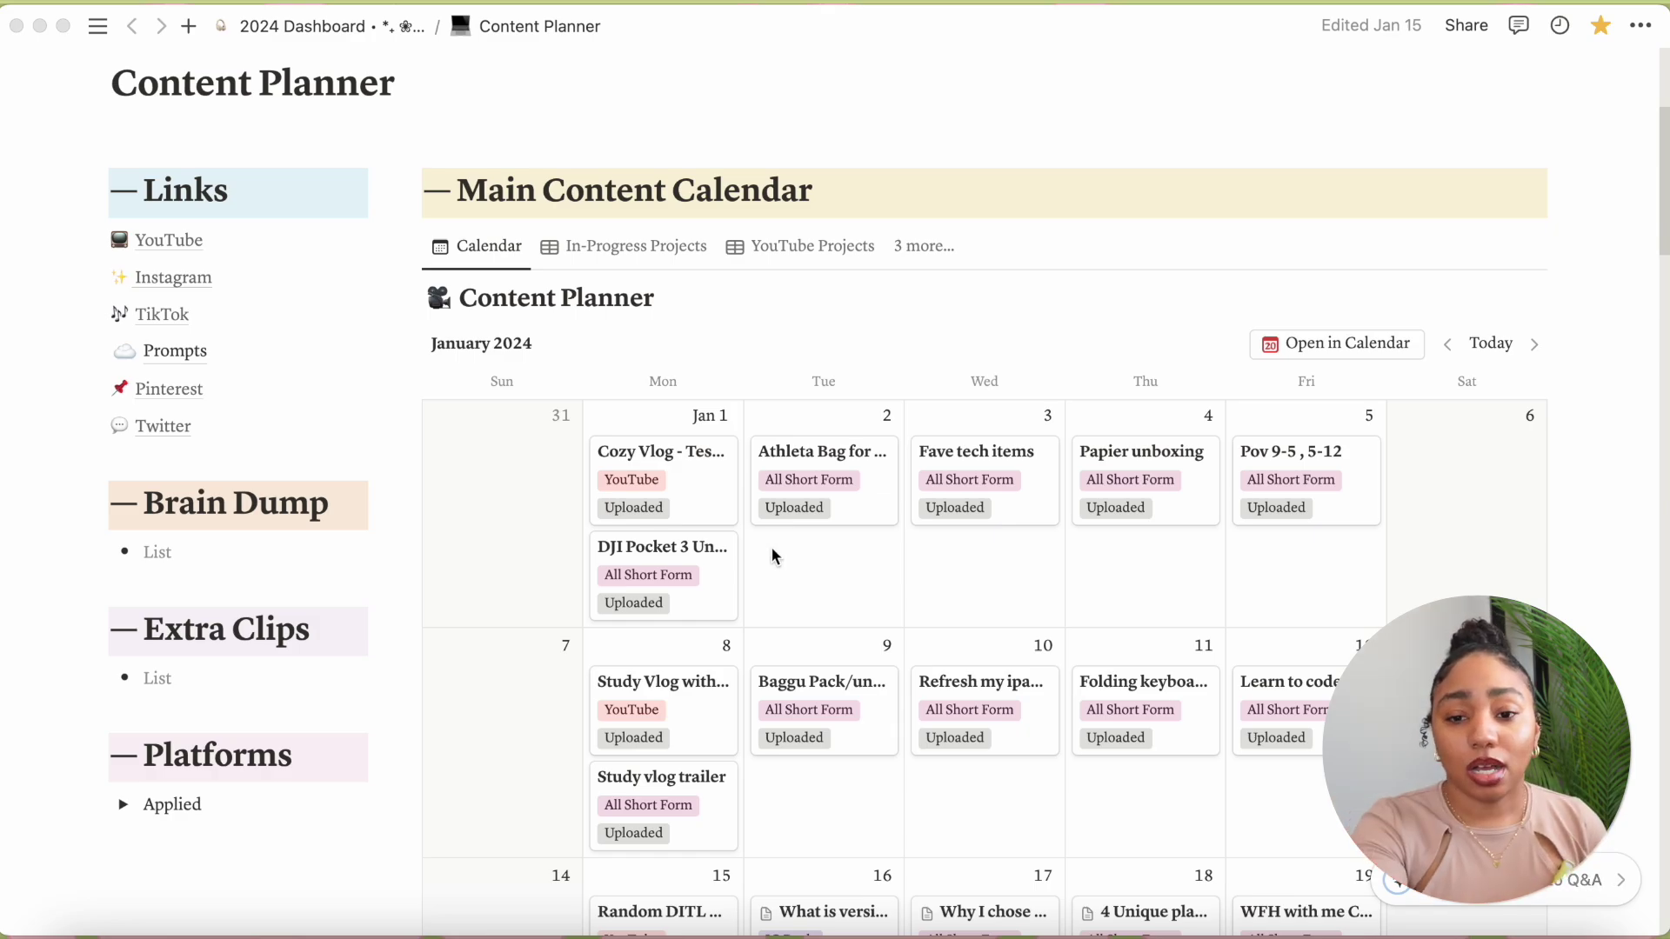
{"action": "scroll", "coordinate": [1443, 392], "scroll_direction": "down", "scroll_amount": 2}
{"action": "scroll", "coordinate": [1440, 392], "scroll_direction": "down", "scroll_amount": 1}
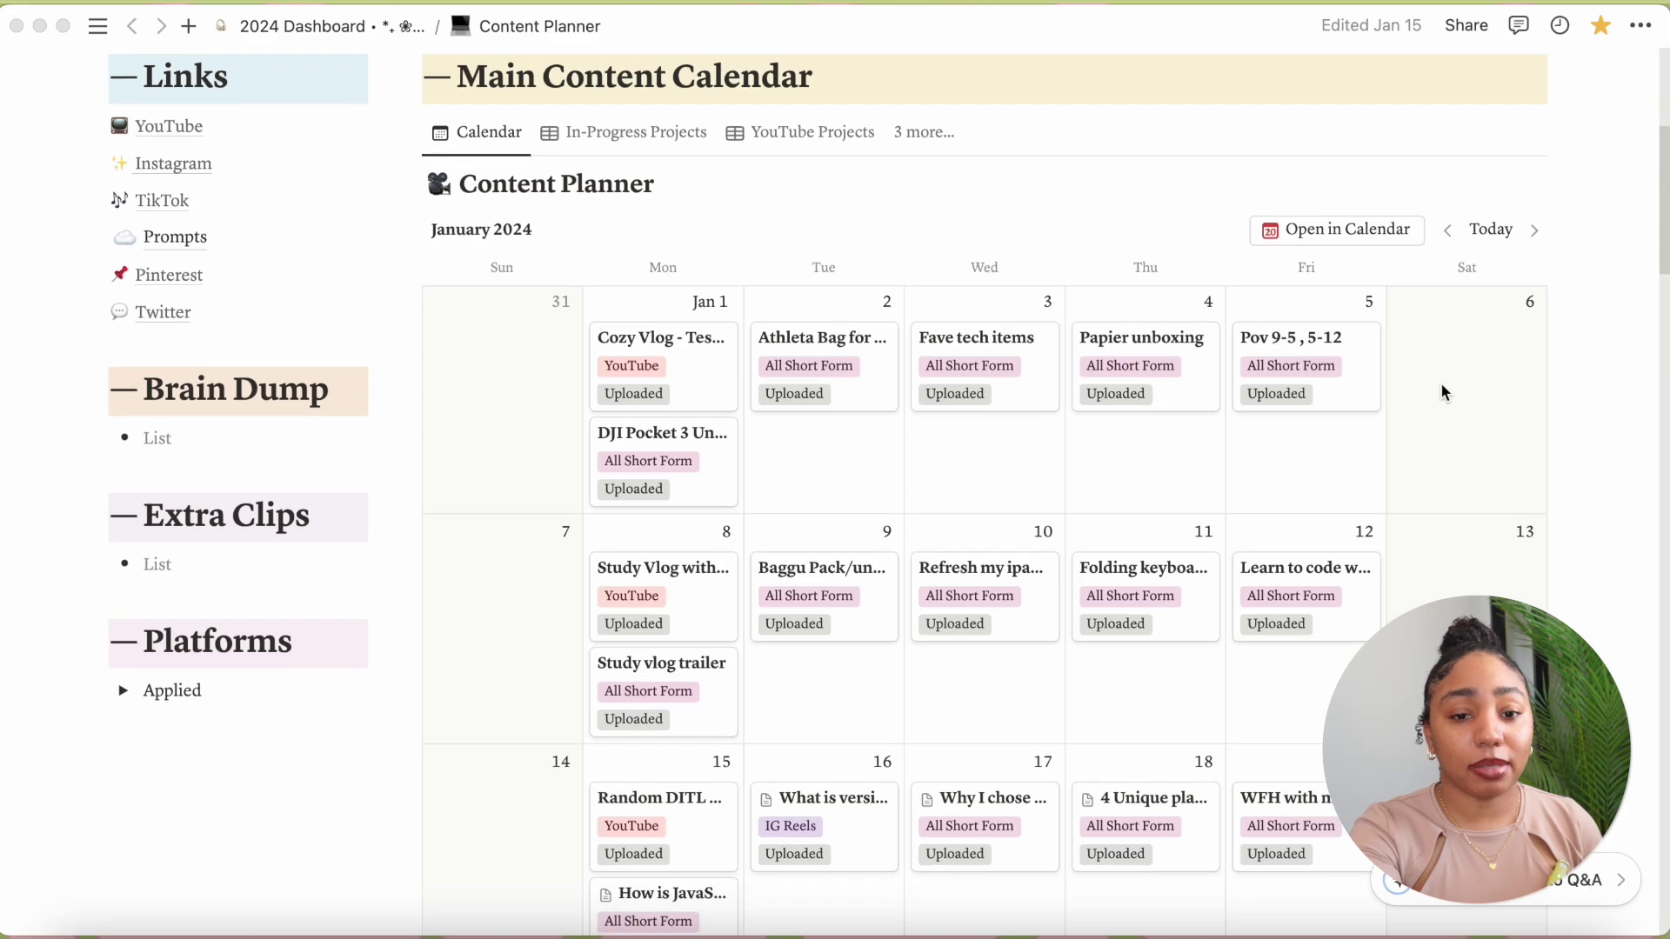
{"action": "scroll", "coordinate": [1441, 387], "scroll_direction": "down", "scroll_amount": 1}
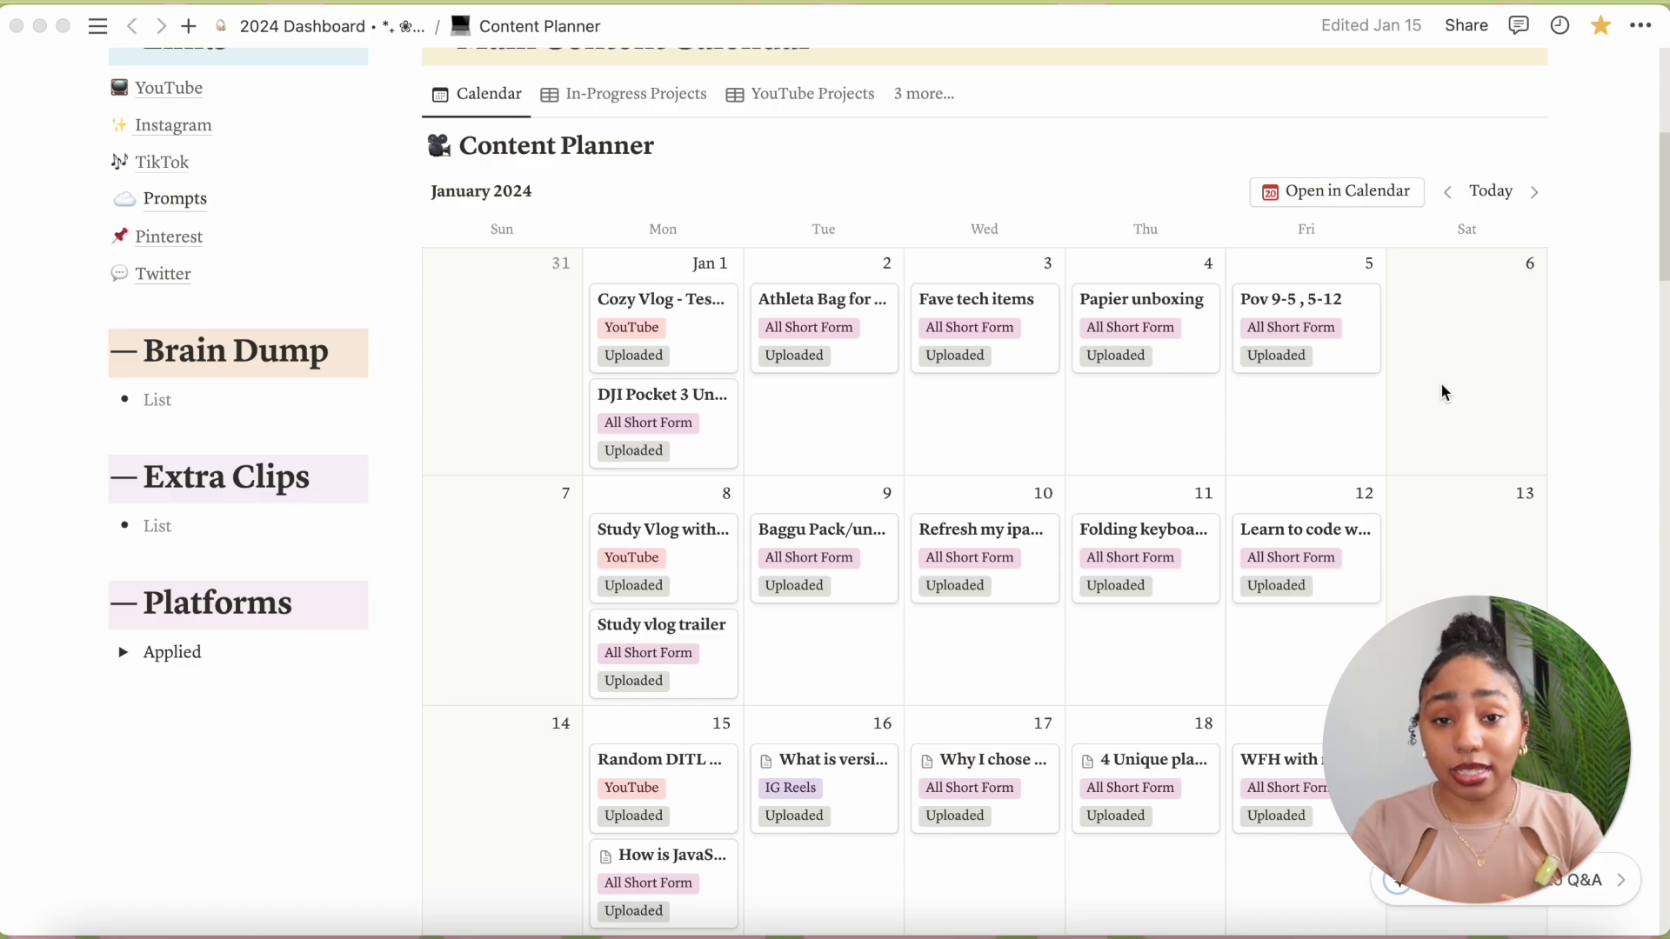
{"action": "scroll", "coordinate": [1440, 392], "scroll_direction": "down", "scroll_amount": 1}
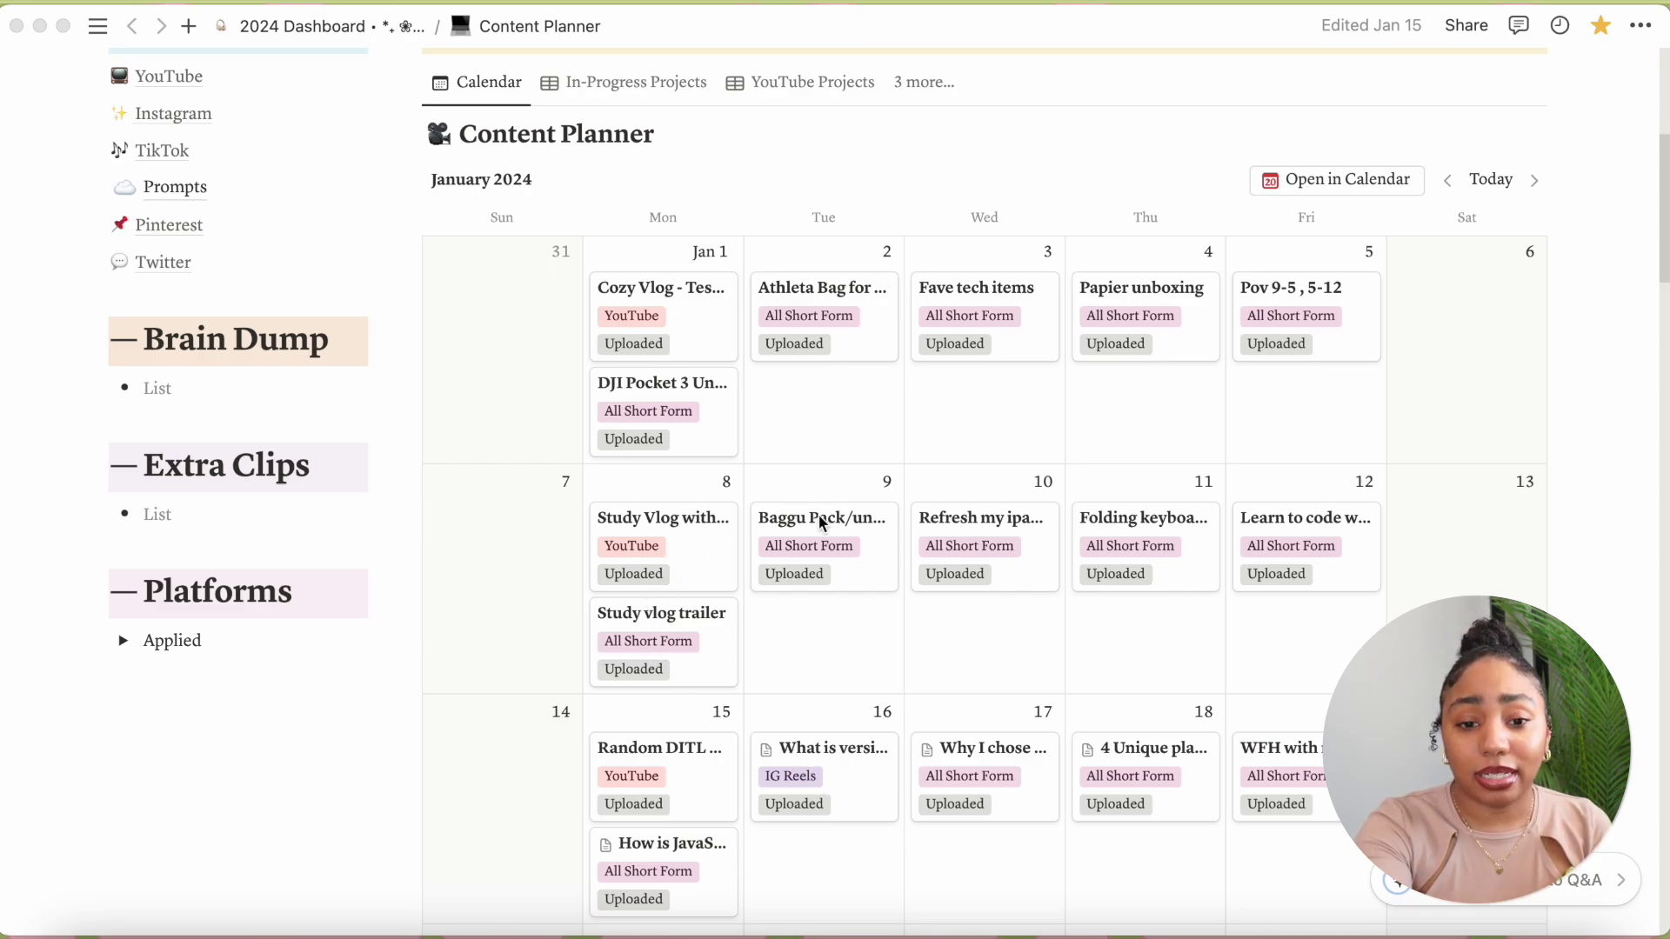
{"action": "scroll", "coordinate": [785, 525], "scroll_direction": "down", "scroll_amount": 5}
{"action": "scroll", "coordinate": [785, 520], "scroll_direction": "down", "scroll_amount": 10}
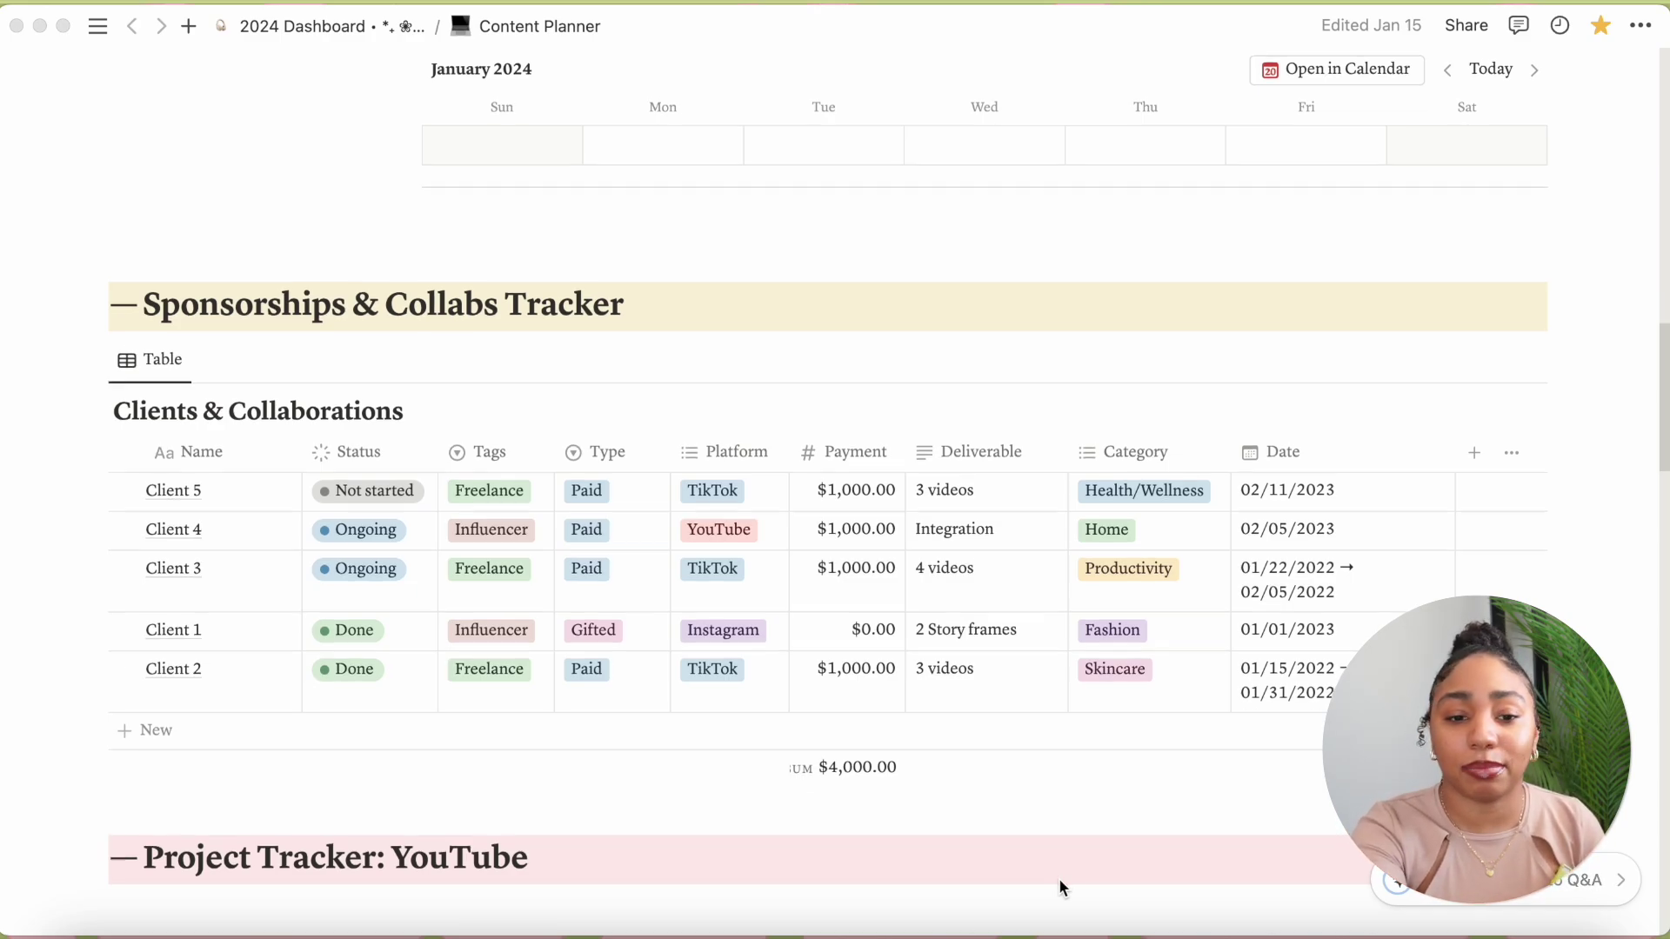
{"action": "scroll", "coordinate": [1057, 878], "scroll_direction": "down", "scroll_amount": 1}
{"action": "scroll", "coordinate": [1108, 662], "scroll_direction": "down", "scroll_amount": 10}
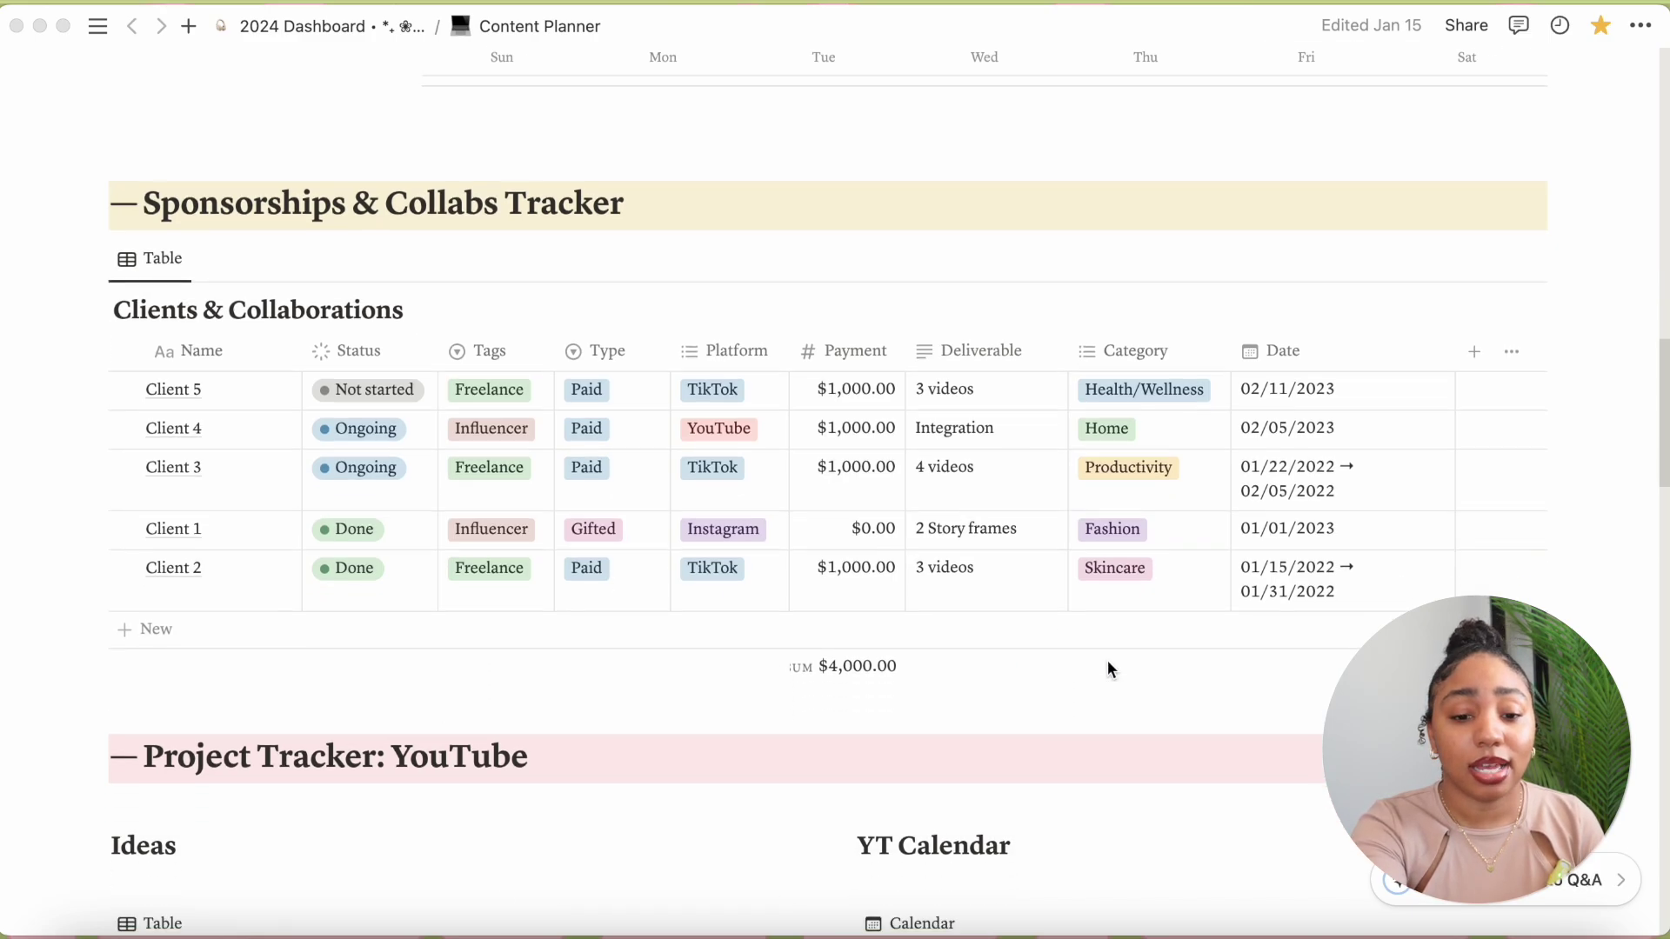
- Add a new video titled "day in the life" to the Ideas table of the YouTube project tracker
{"action": "scroll", "coordinate": [1108, 661], "scroll_direction": "down", "scroll_amount": 2}
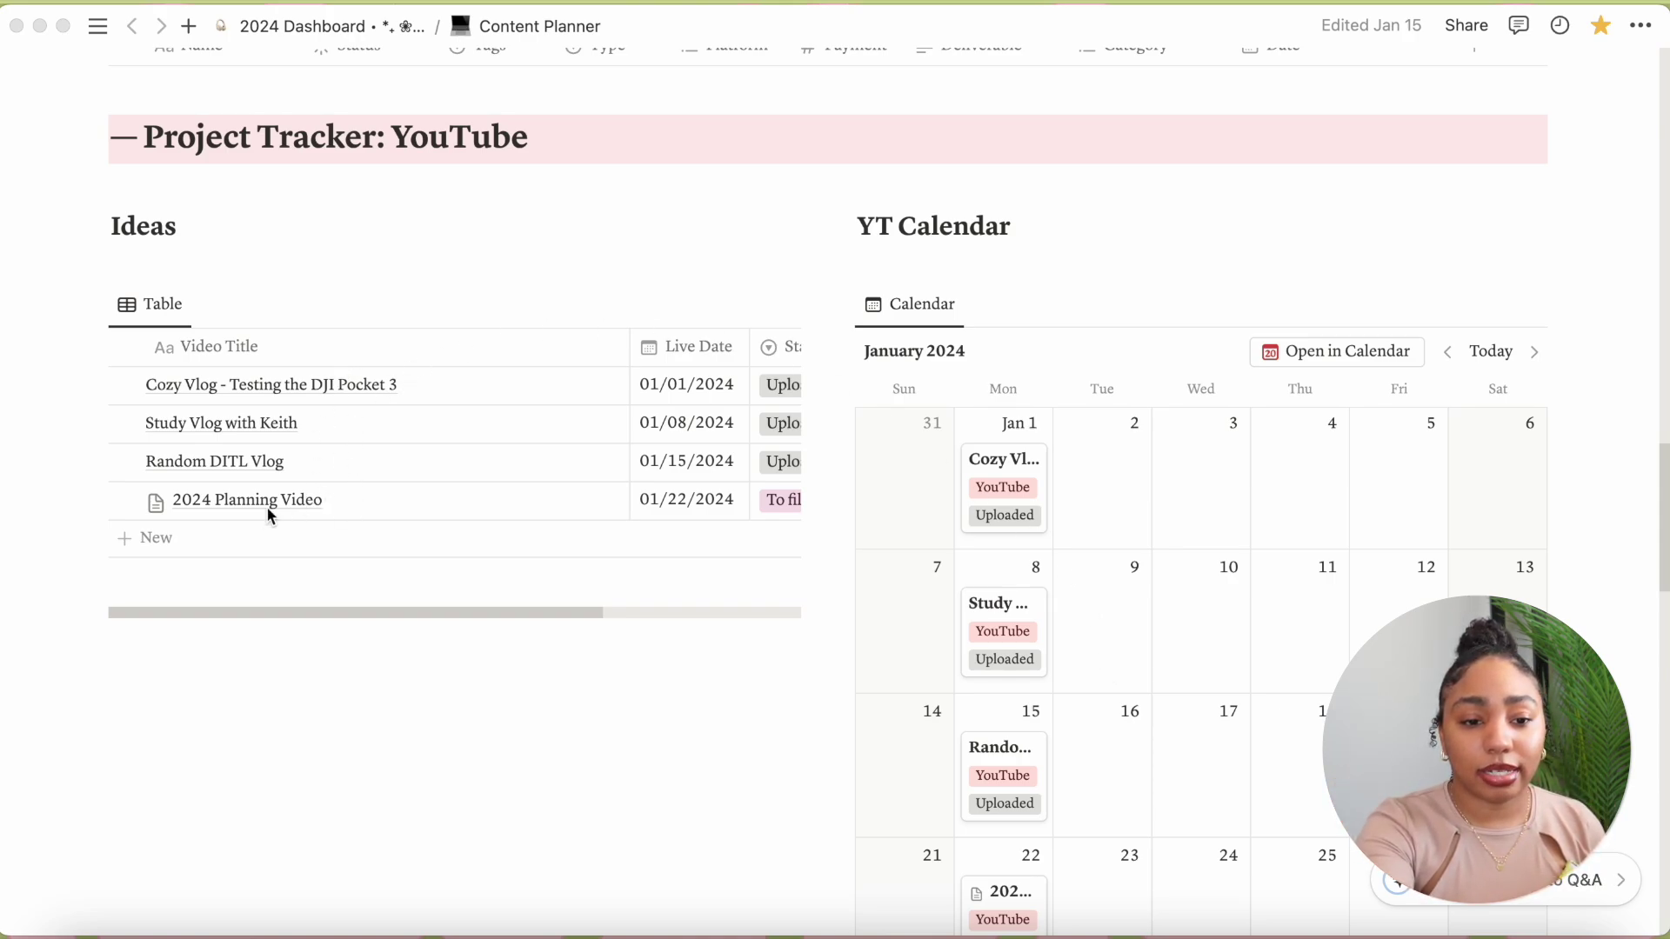
{"action": "left_click", "coordinate": [178, 542]}
{"action": "left_click", "coordinate": [175, 540]}
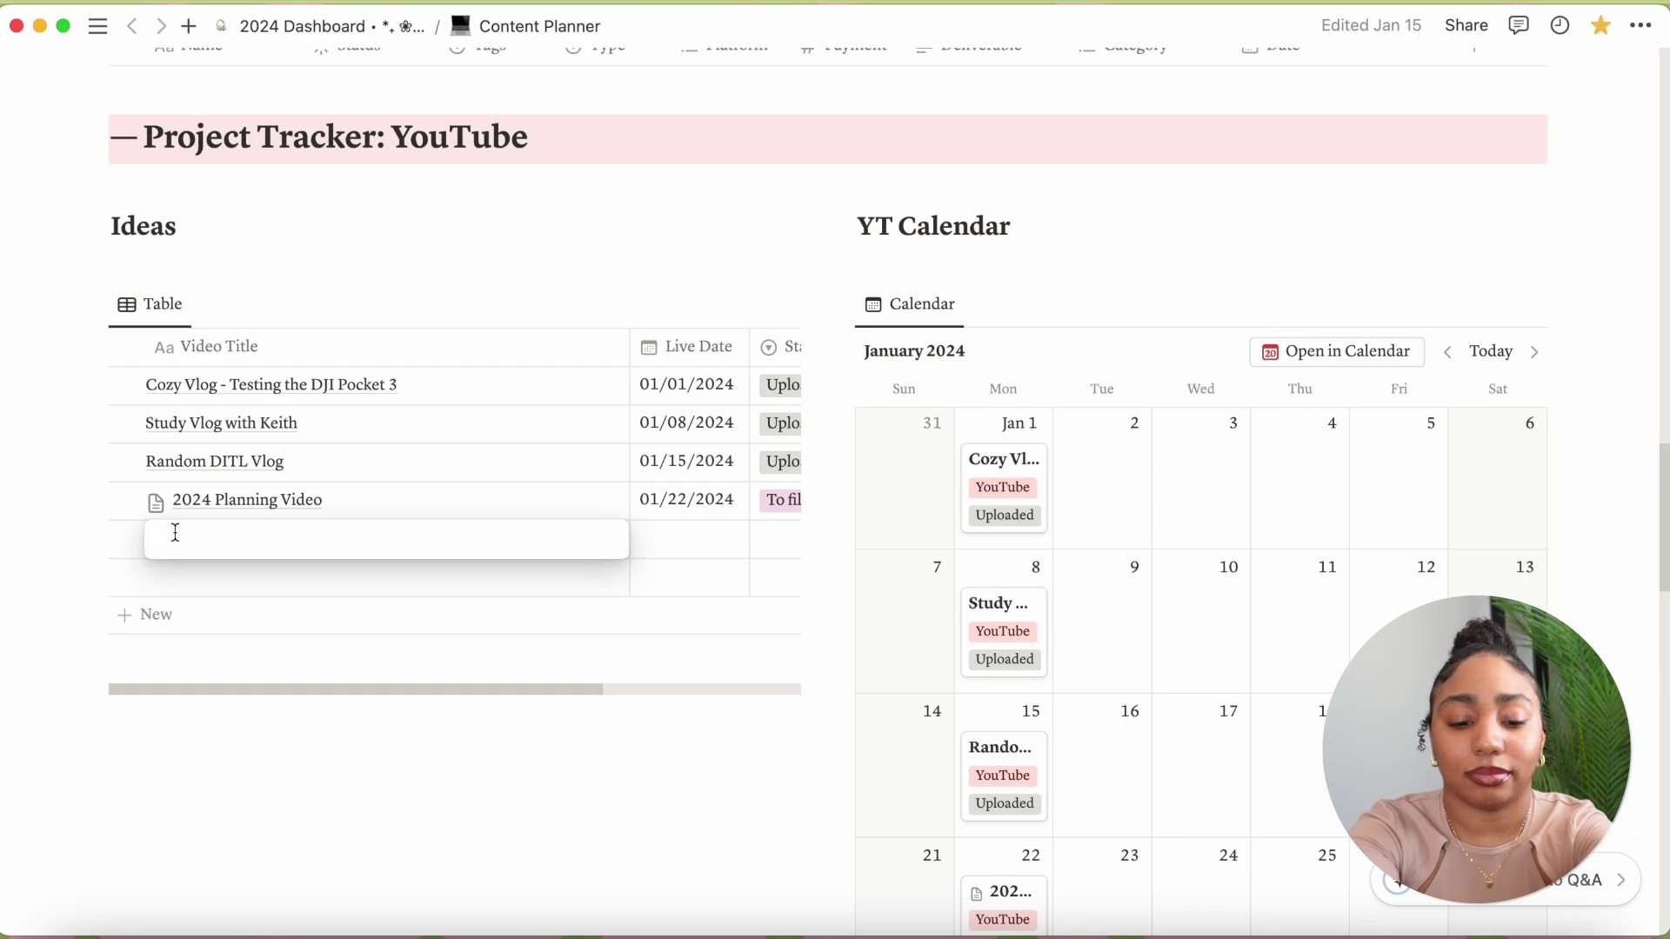
{"action": "type", "text": "day in the "}
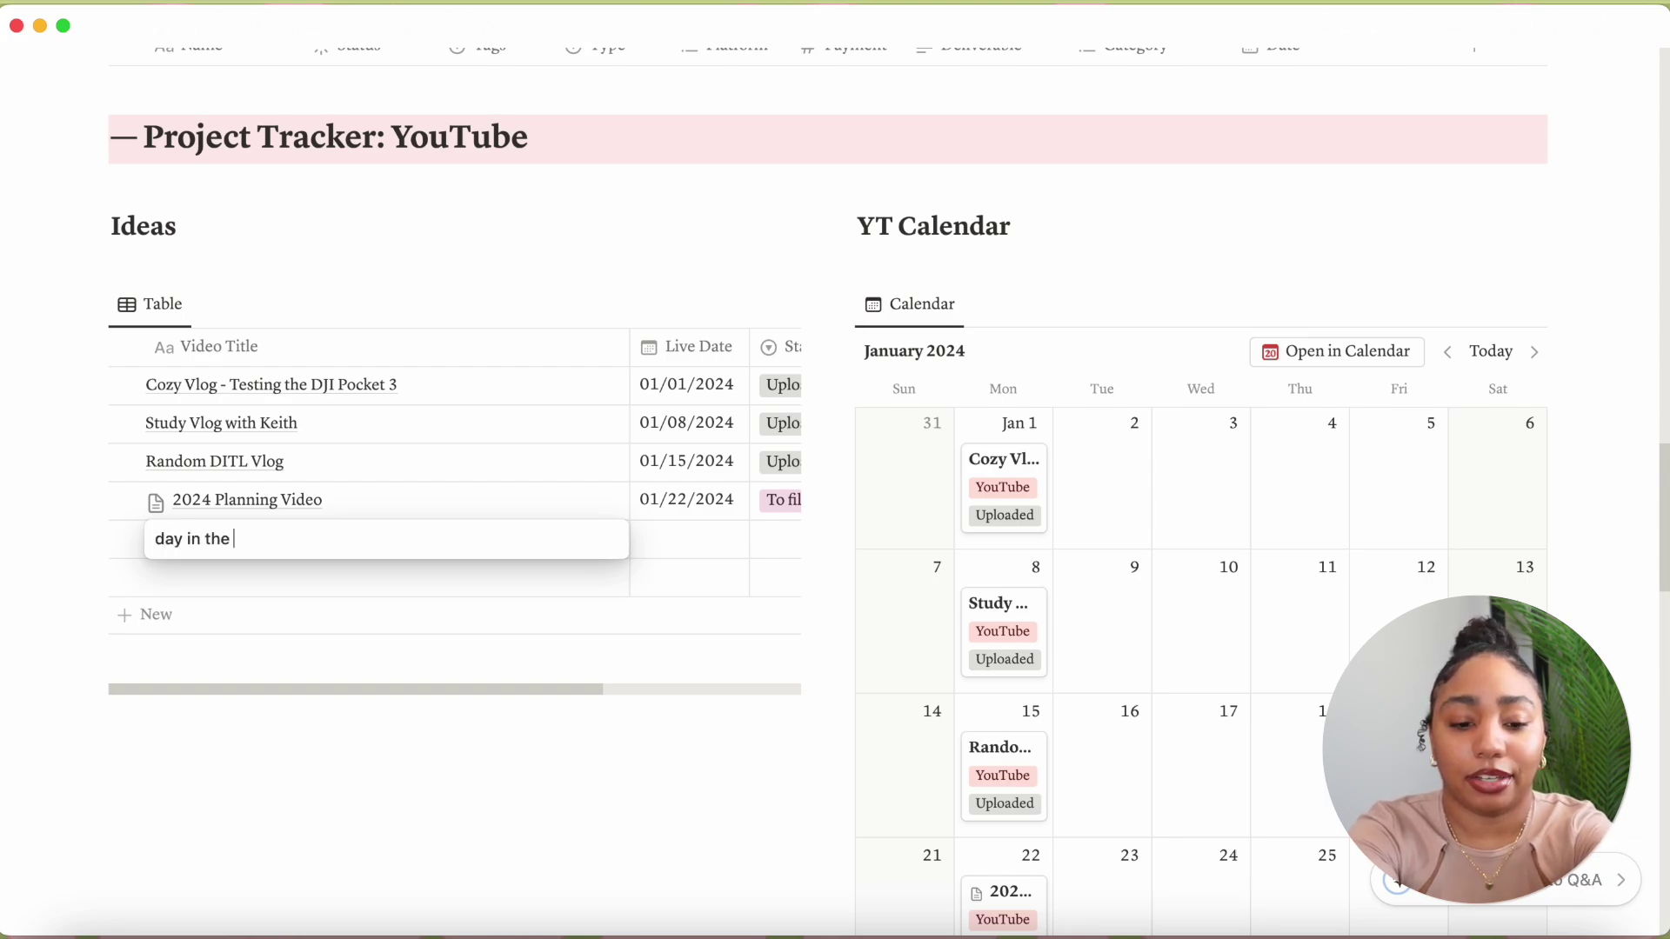
{"action": "type", "text": "life"}
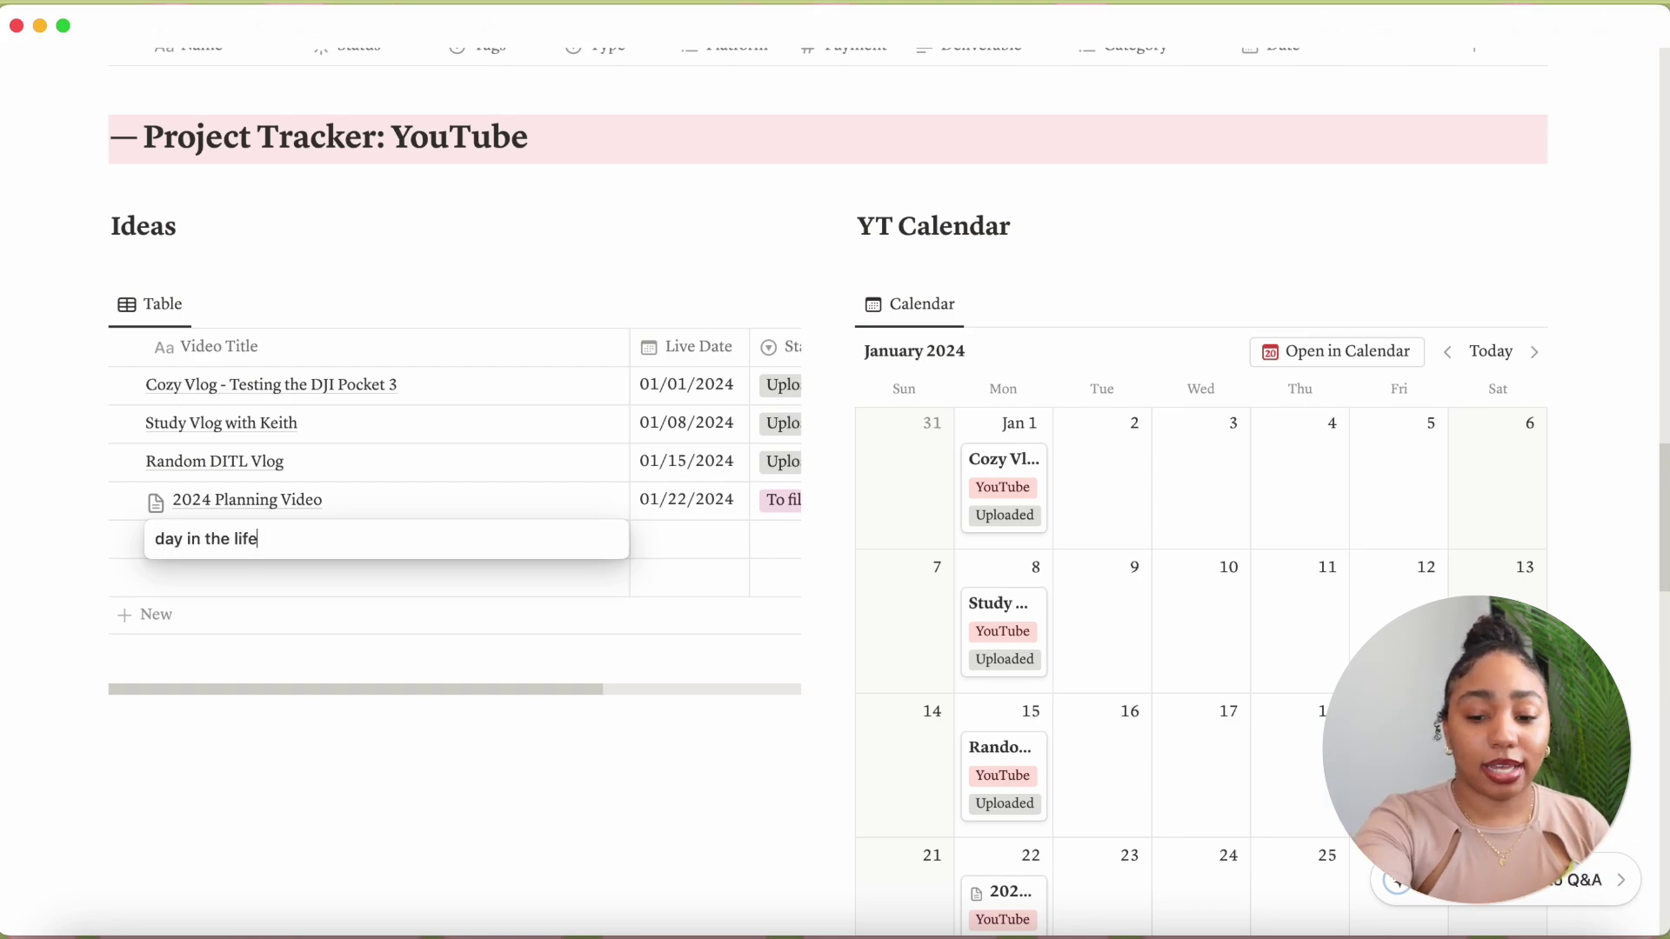
{"action": "key", "text": "Return"}
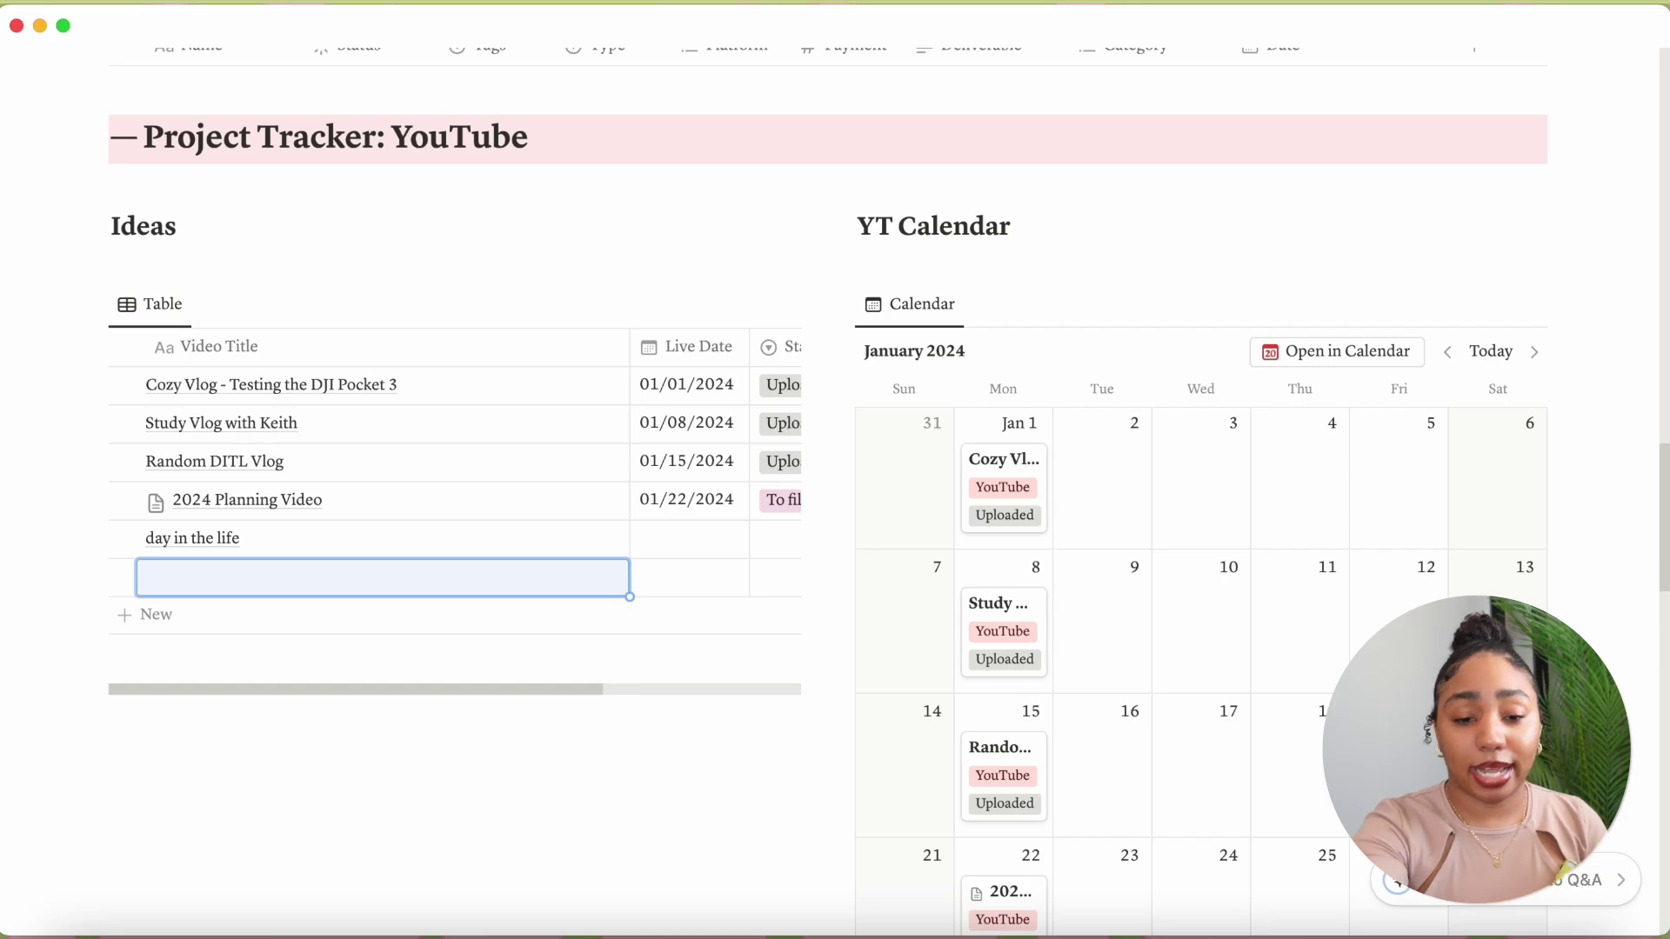
- Set the "day in the life" video's Live Date to 01/29/2024 and its Status to Idea
{"action": "left_click", "coordinate": [687, 543]}
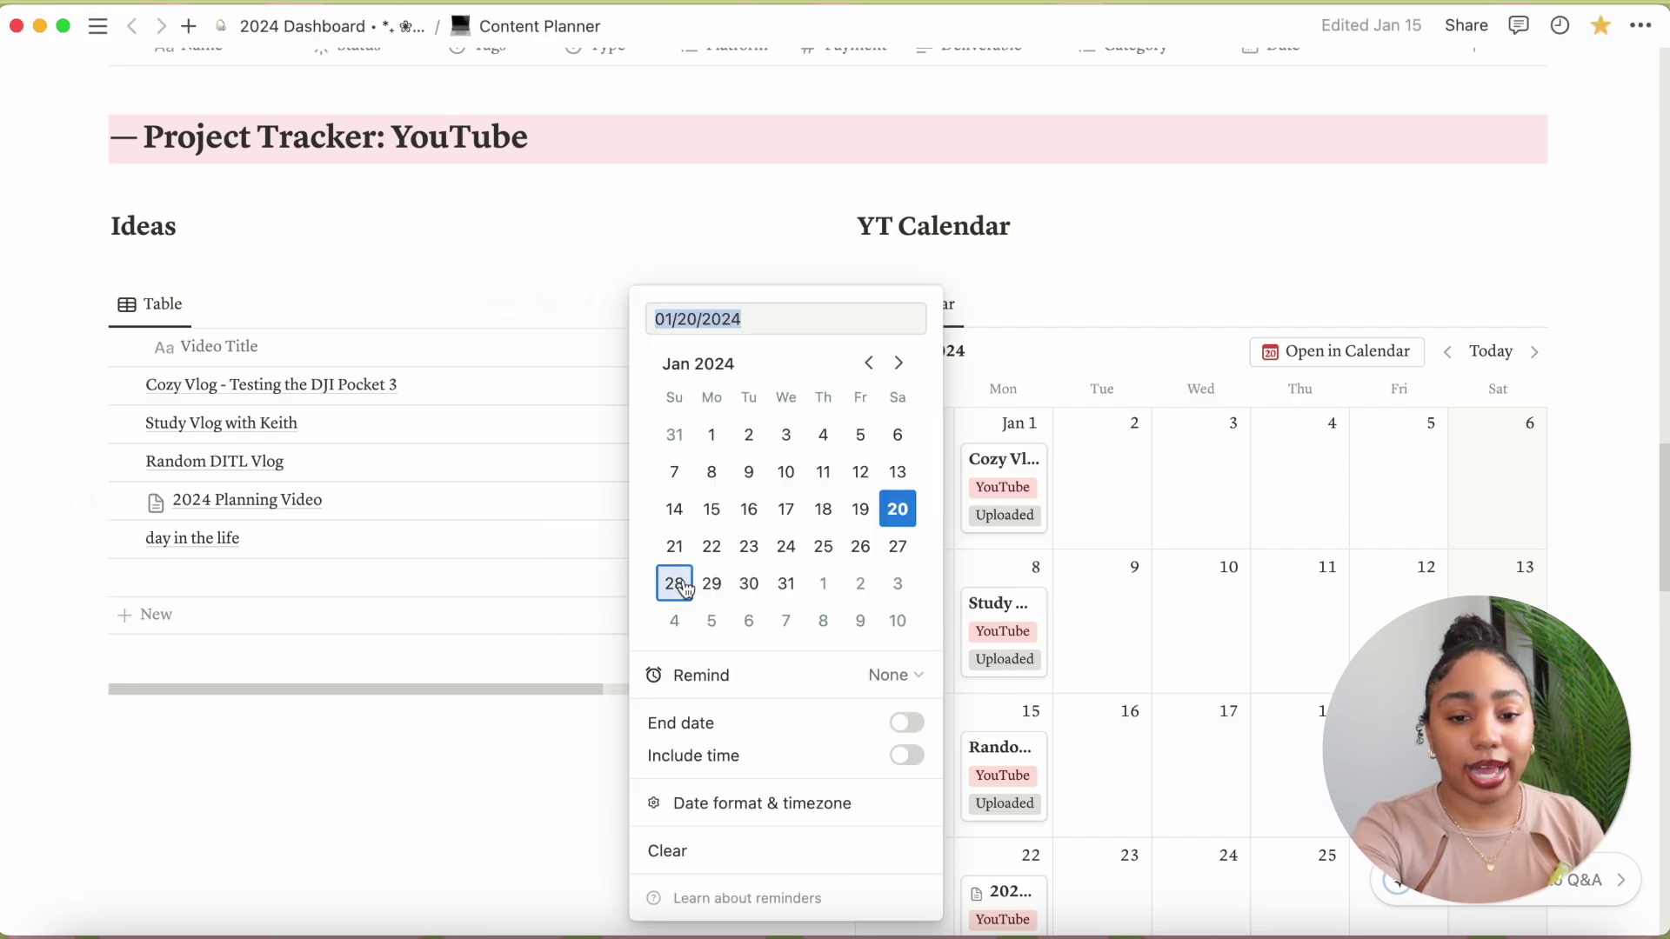
{"action": "left_click", "coordinate": [713, 588]}
{"action": "left_click", "coordinate": [485, 730]}
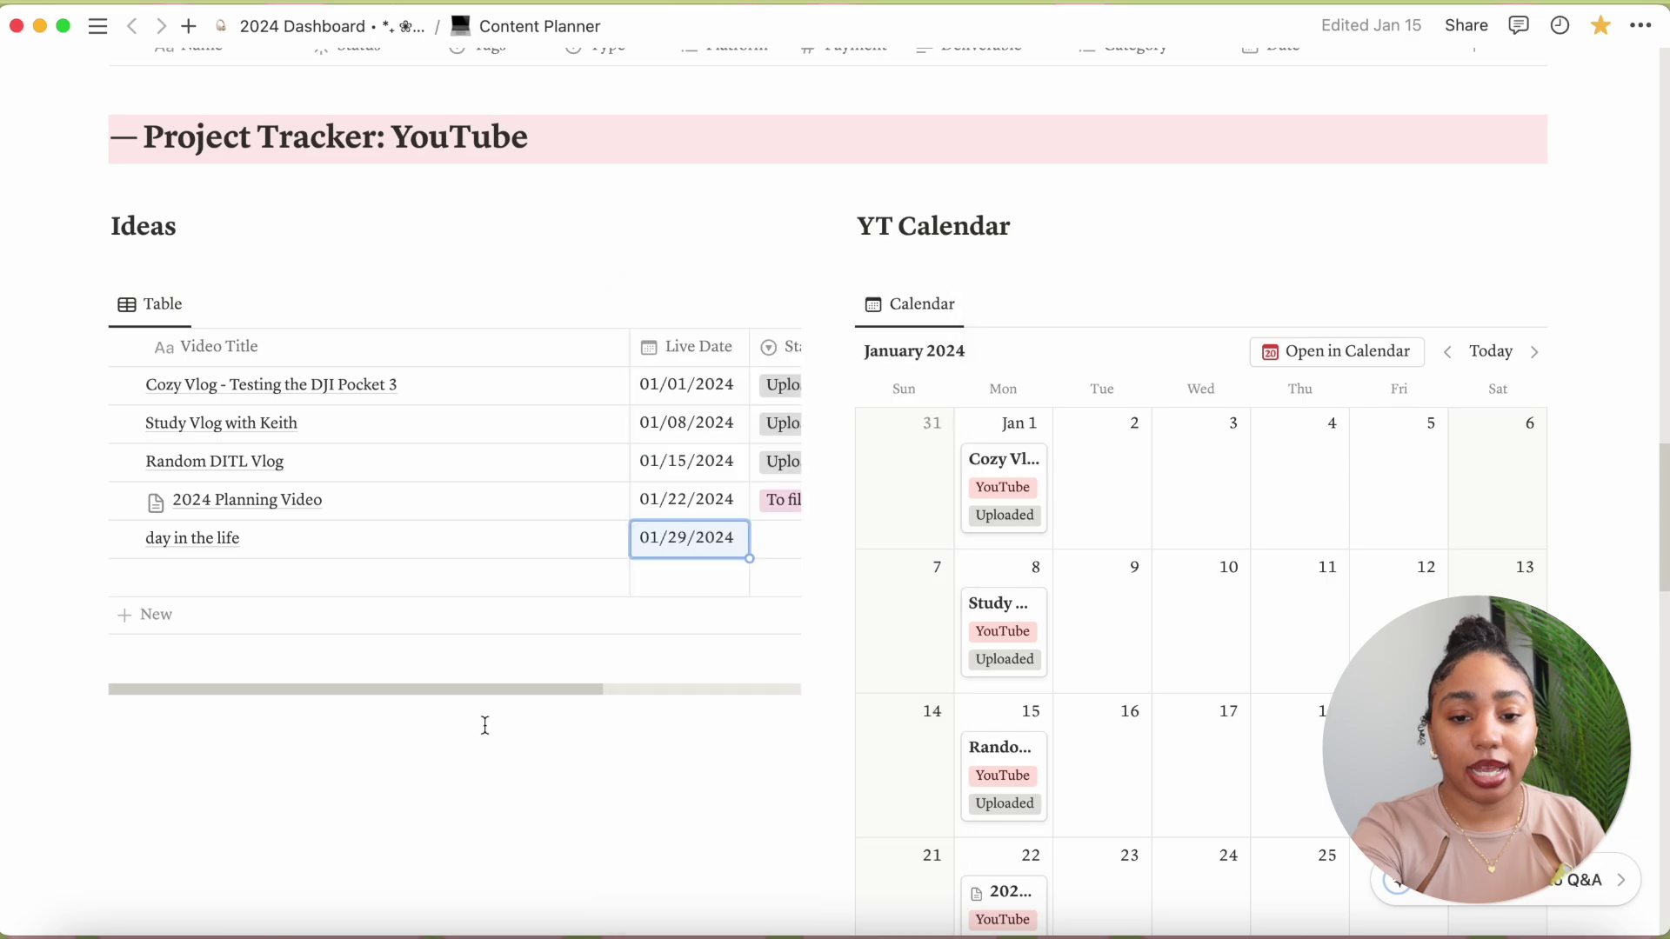
{"action": "left_click", "coordinate": [783, 546]}
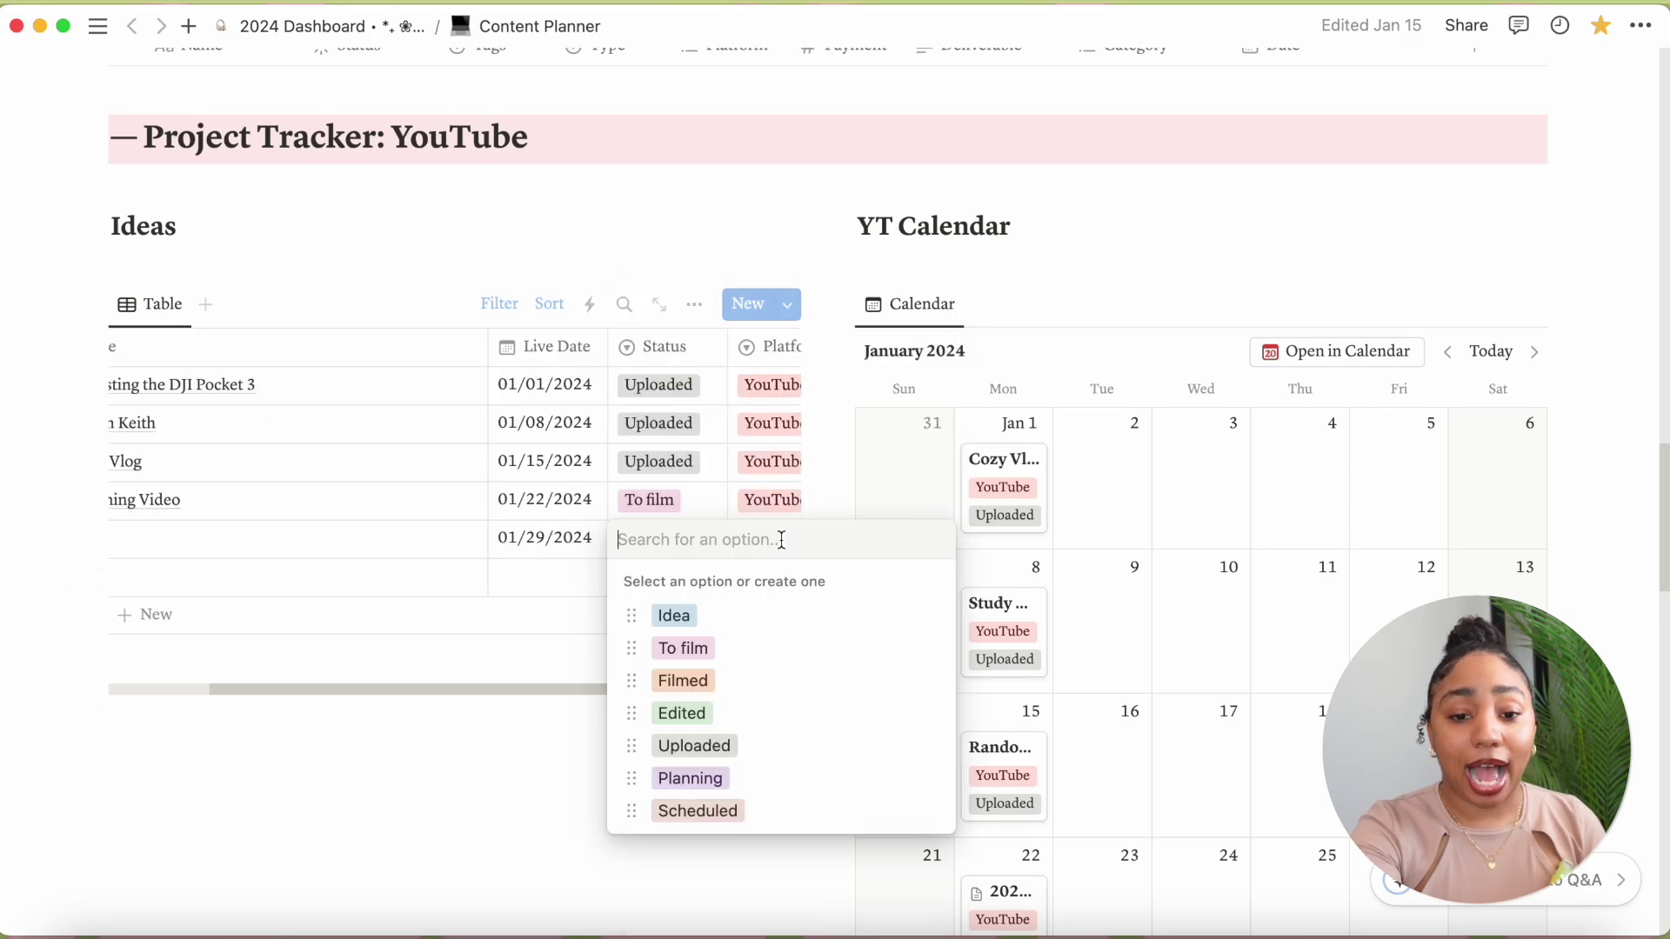
{"action": "left_click", "coordinate": [682, 618]}
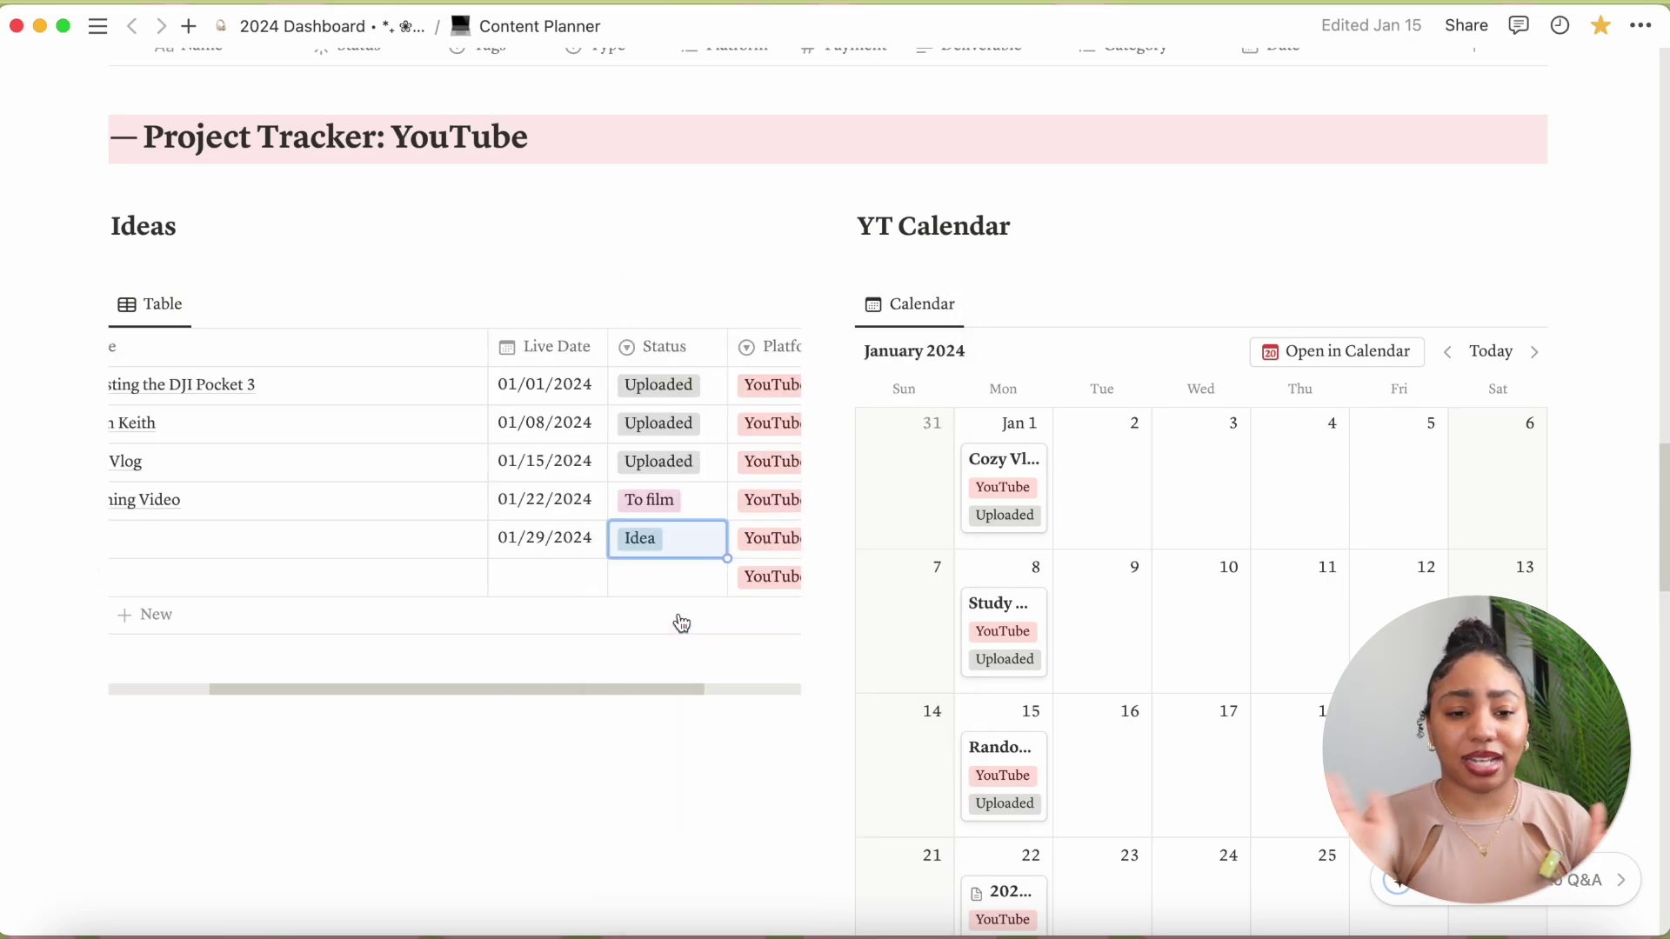
- Open the "day in the life" page, apply the New YouTube Template and look through its sections
{"action": "scroll", "coordinate": [561, 539], "scroll_direction": "left", "scroll_amount": 3}
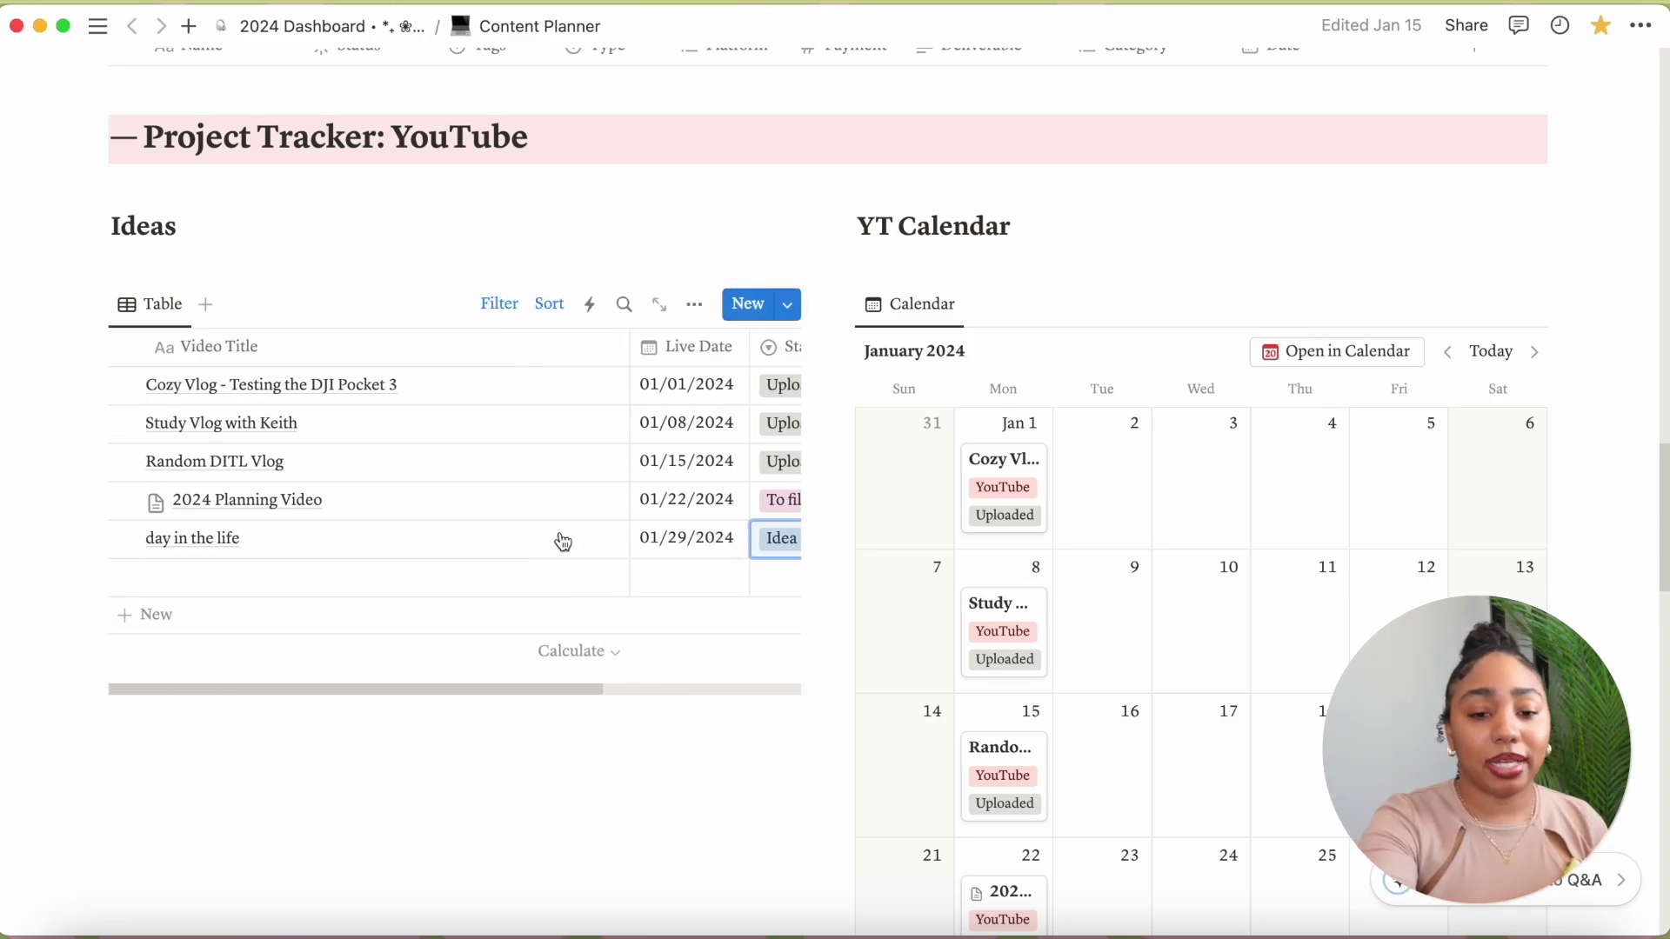
{"action": "left_click", "coordinate": [591, 548]}
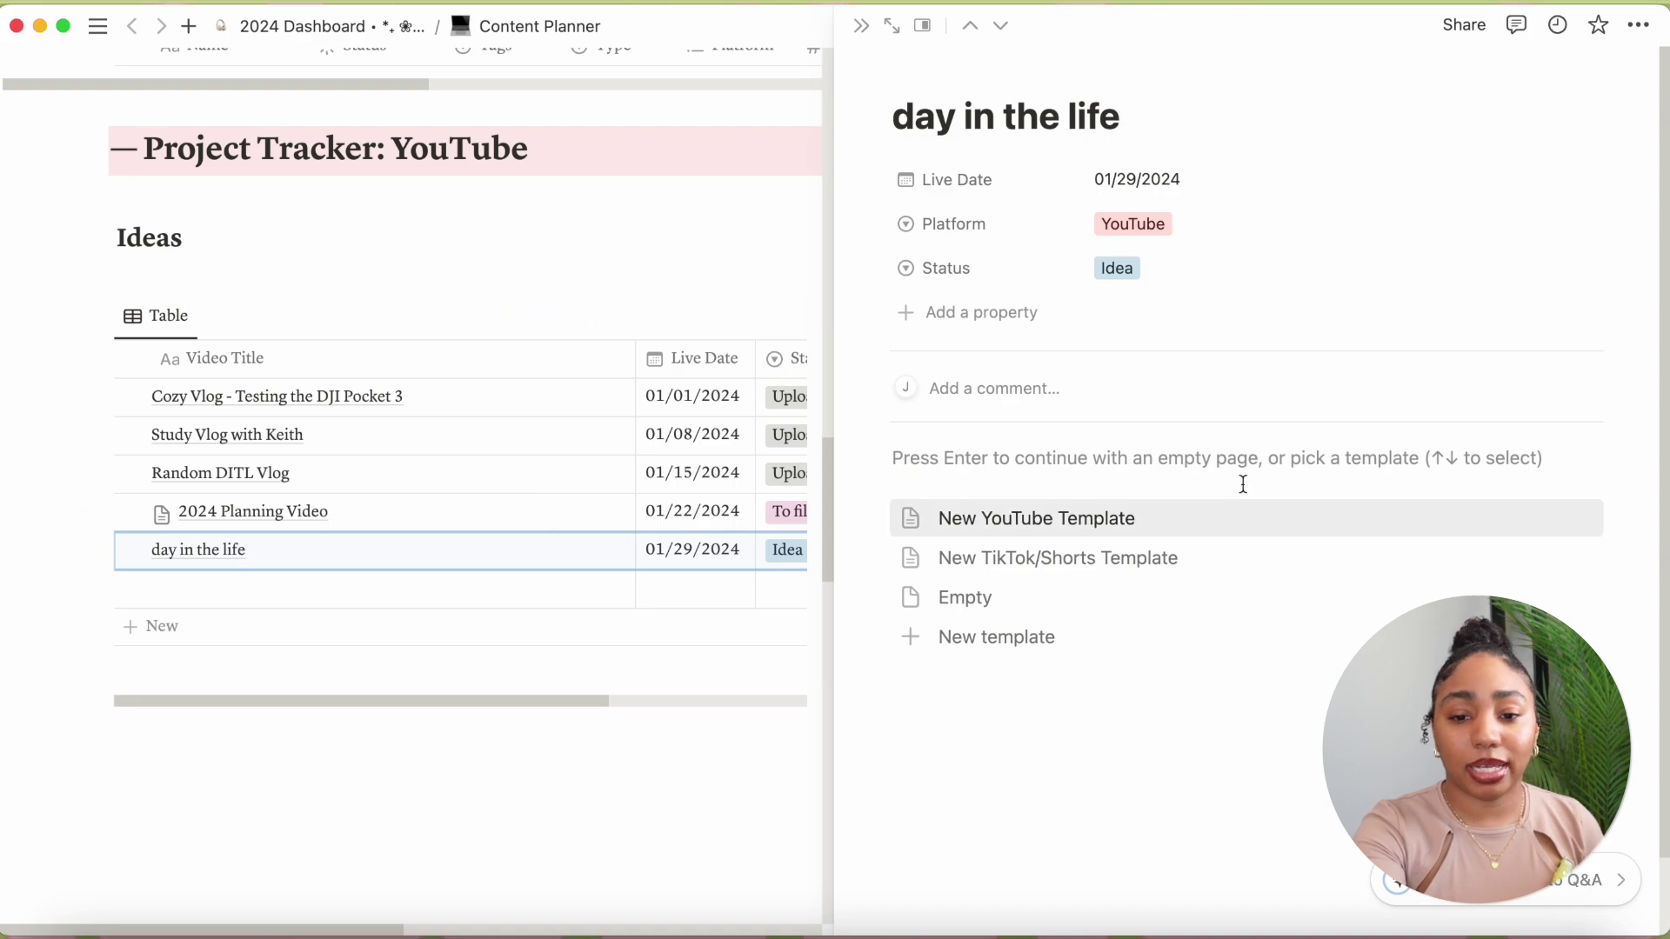
{"action": "left_click", "coordinate": [1089, 531]}
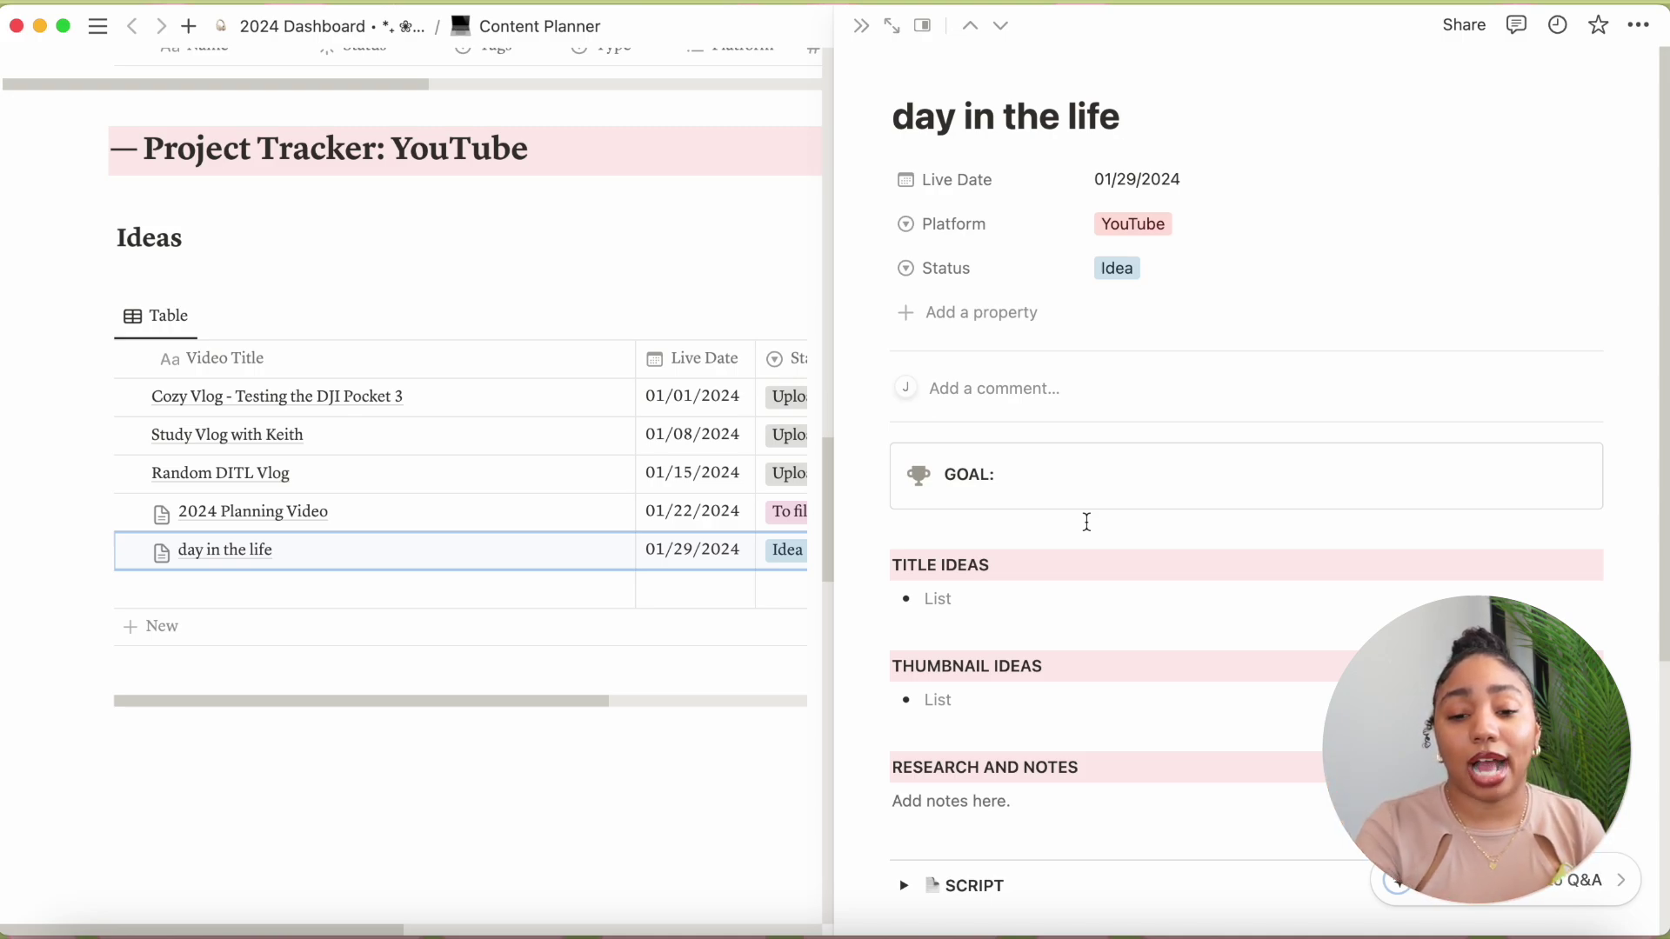
{"action": "scroll", "coordinate": [1086, 522], "scroll_direction": "down", "scroll_amount": 5}
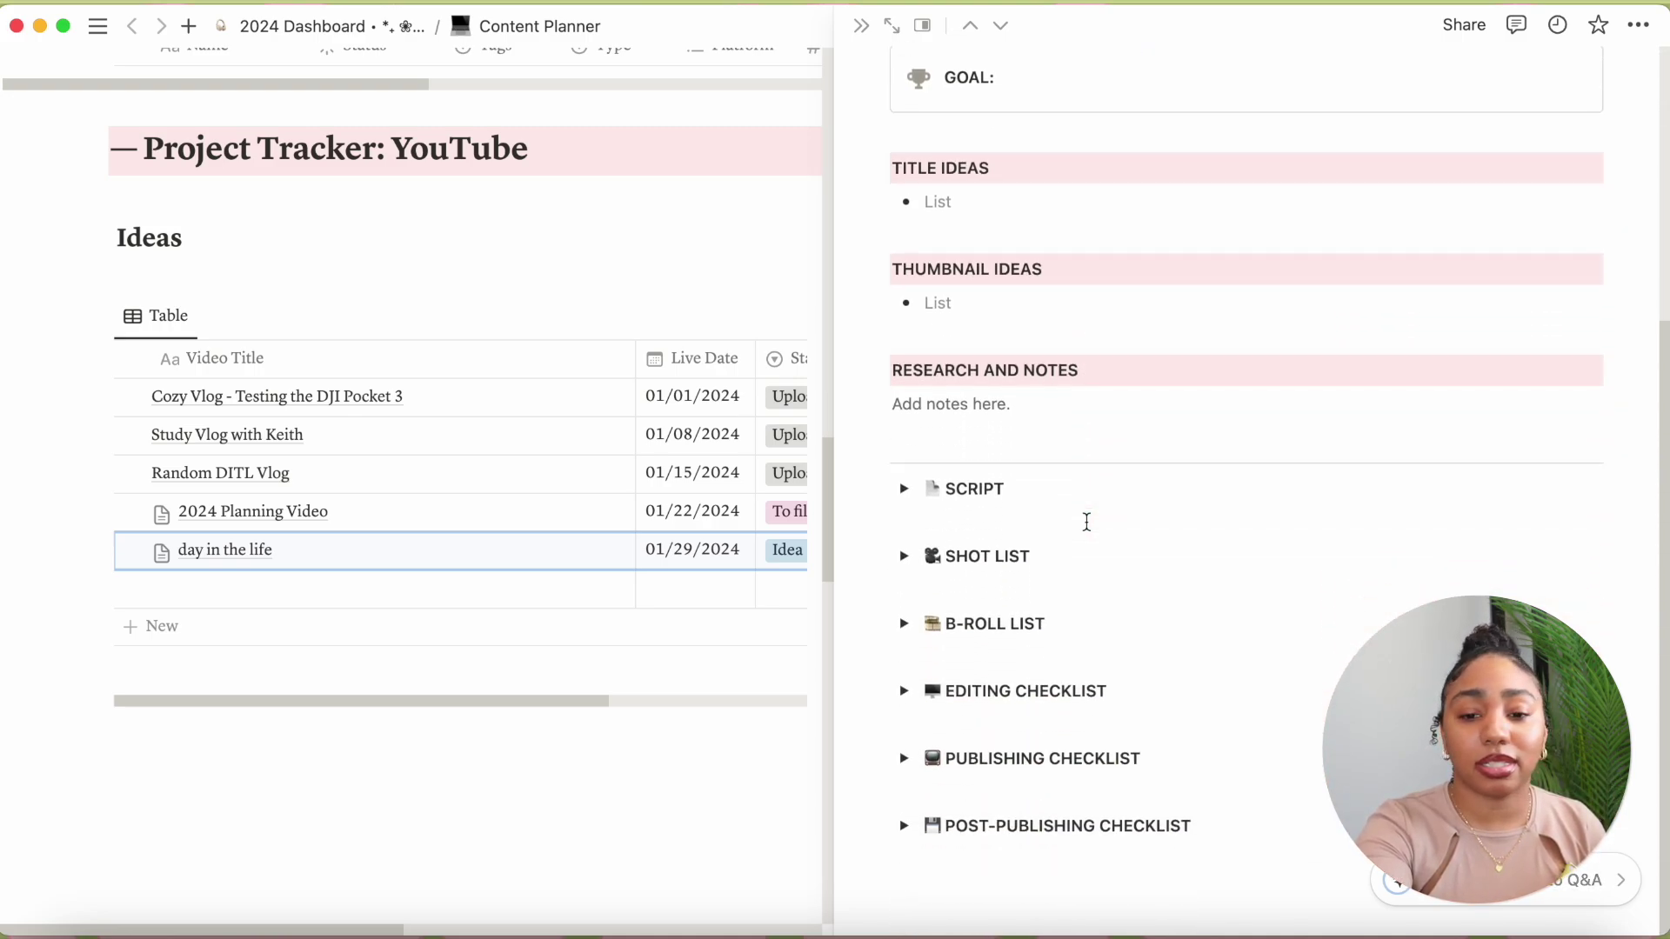
{"action": "scroll", "coordinate": [1086, 522], "scroll_direction": "up", "scroll_amount": 5}
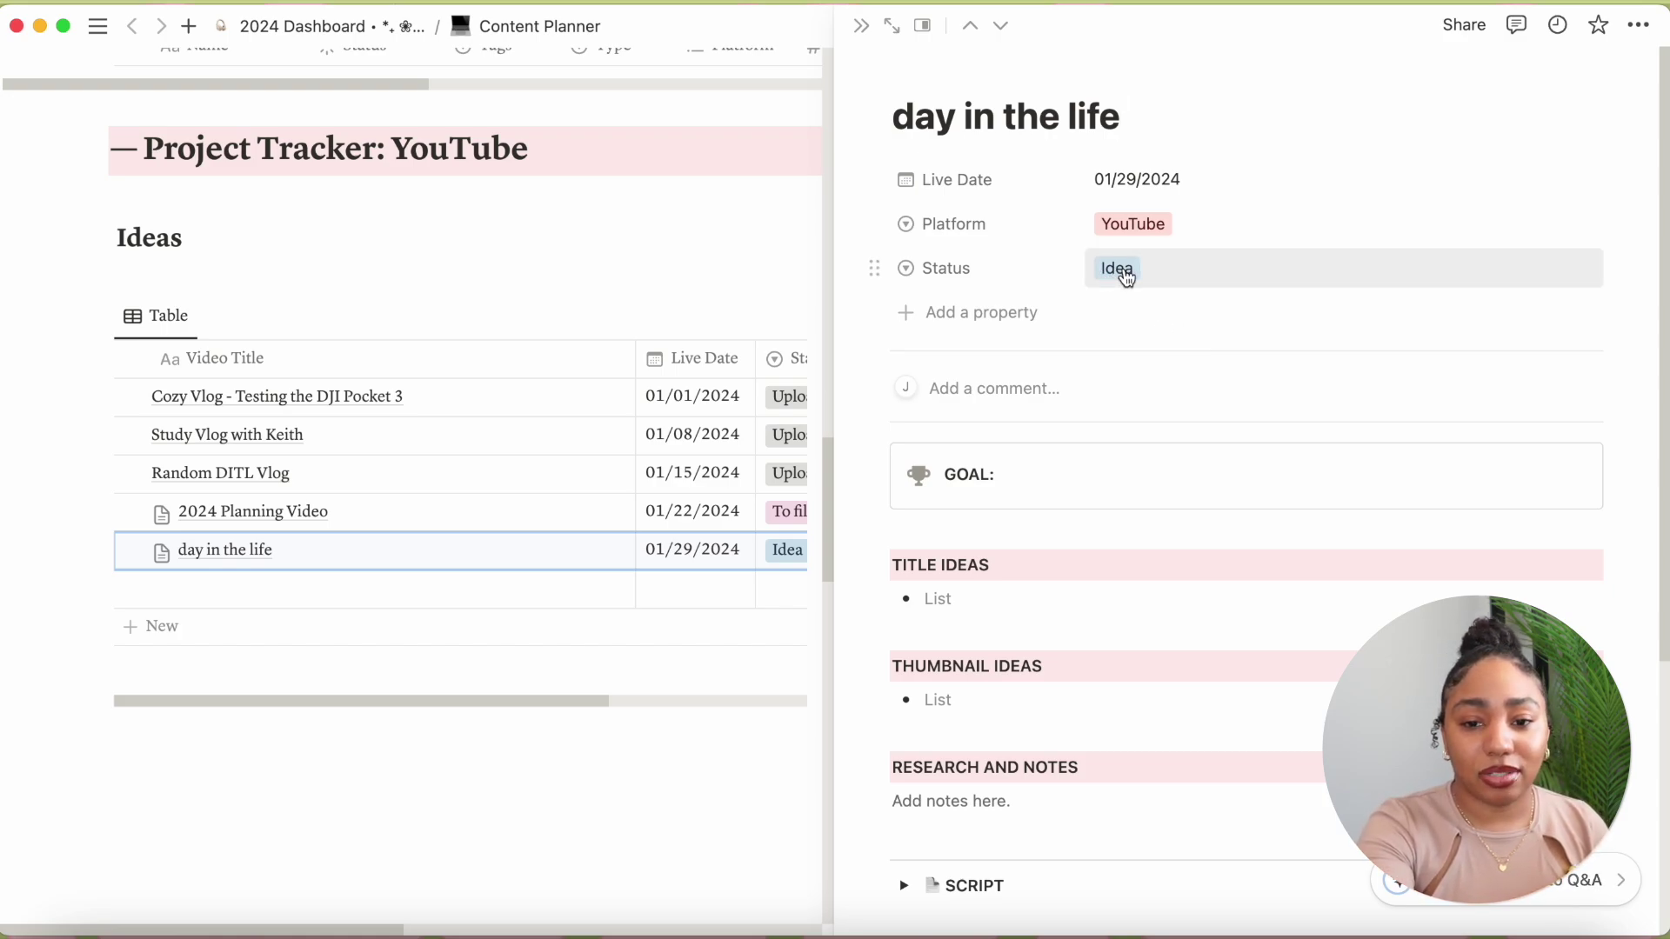
- Review the status options on the "day in the life" page, close it and set the video's Status to Uploaded in the Ideas table
{"action": "left_click", "coordinate": [1127, 276]}
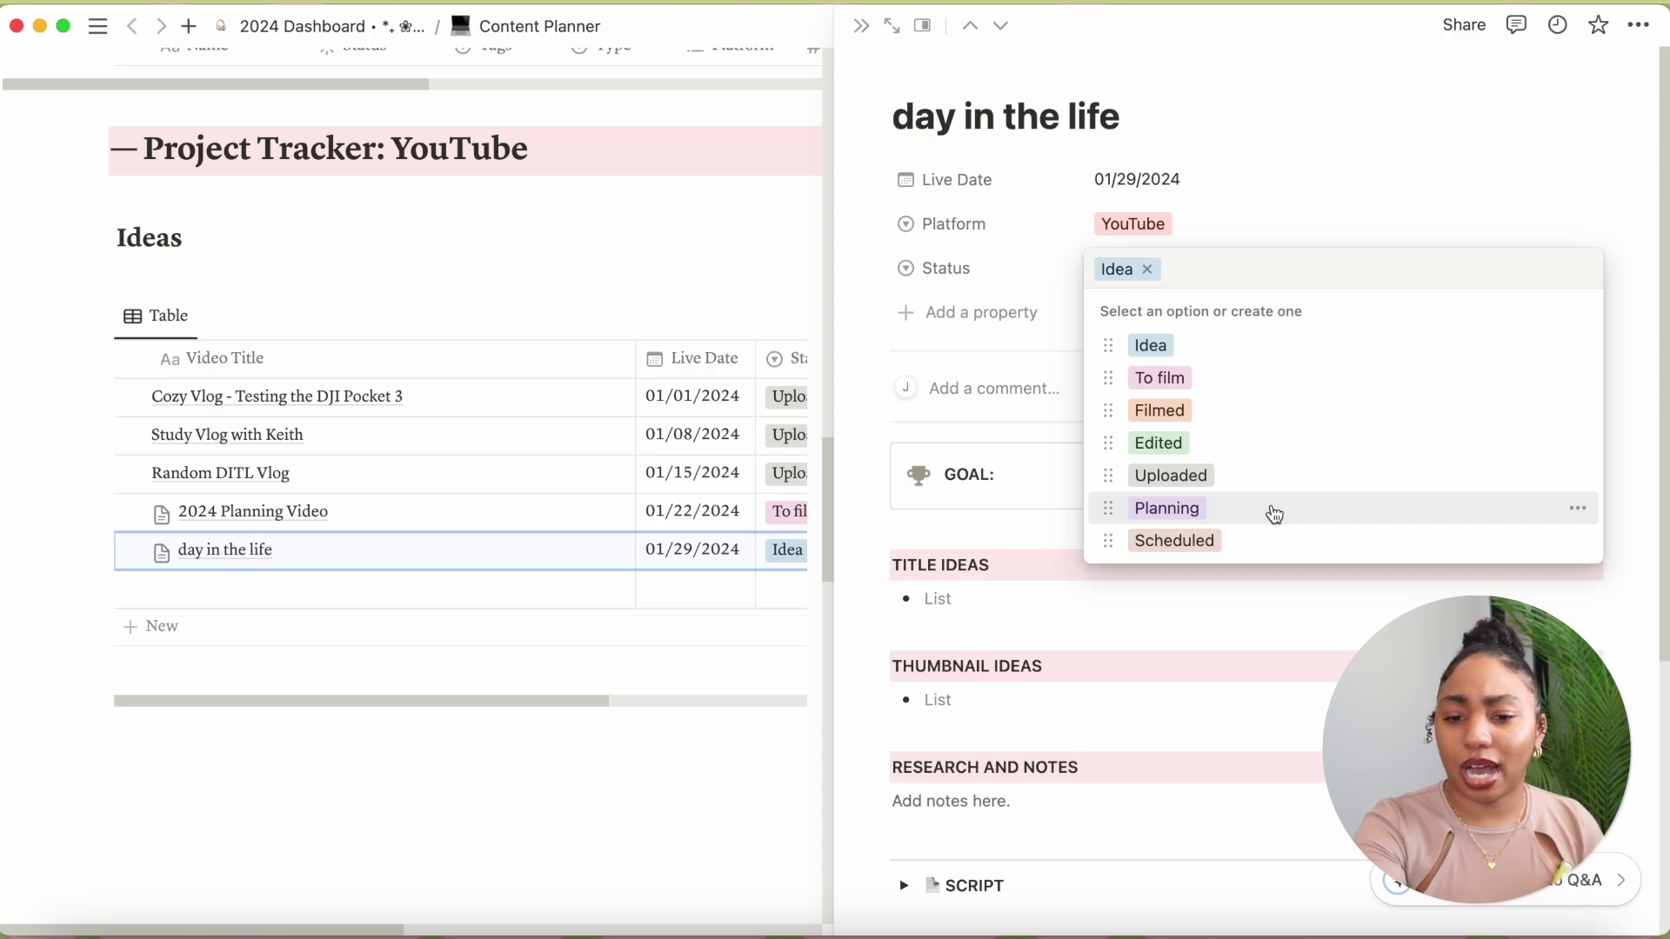
{"action": "left_click", "coordinate": [523, 768]}
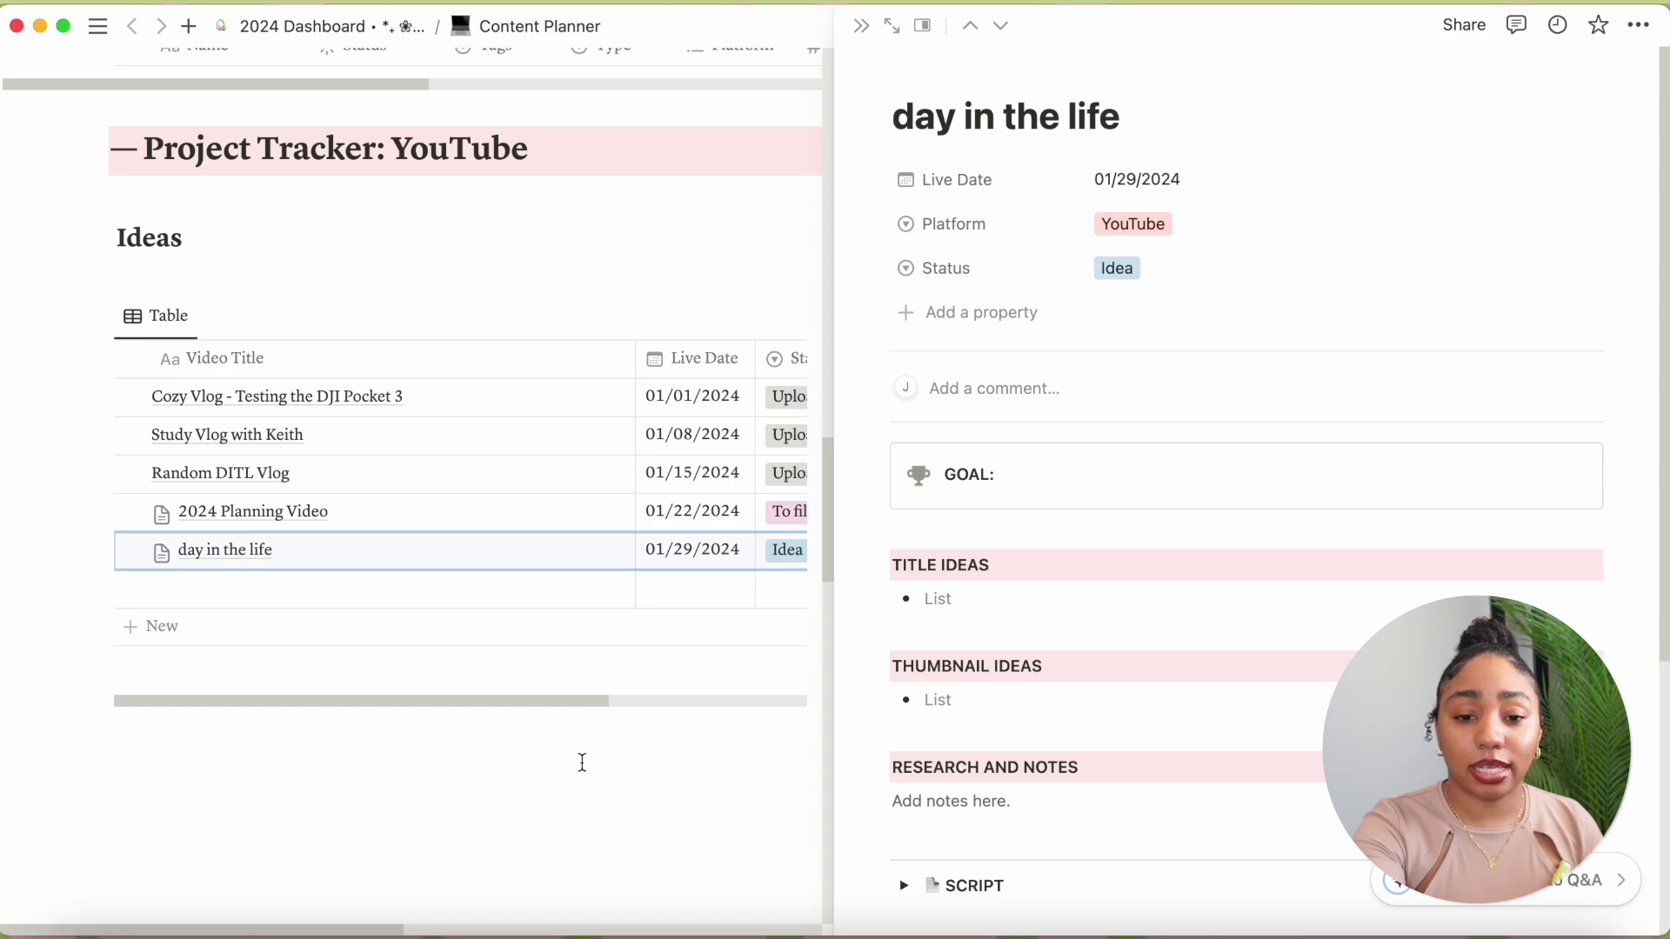
{"action": "left_click", "coordinate": [577, 760]}
{"action": "left_click", "coordinate": [779, 544]}
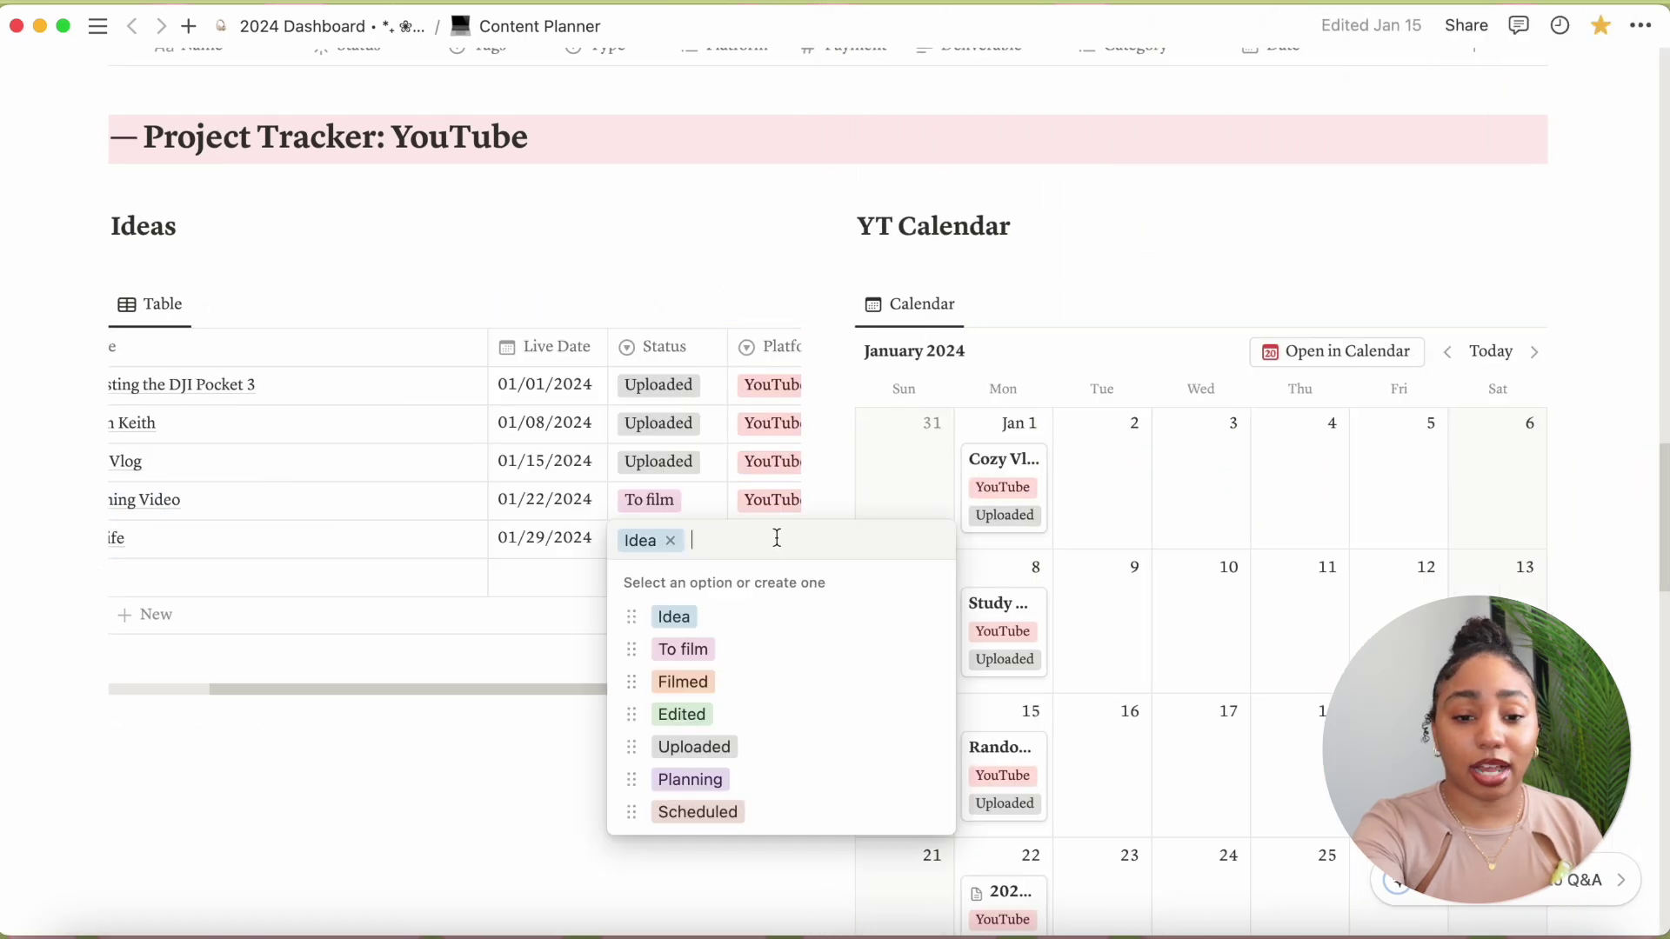
{"action": "left_click", "coordinate": [694, 748]}
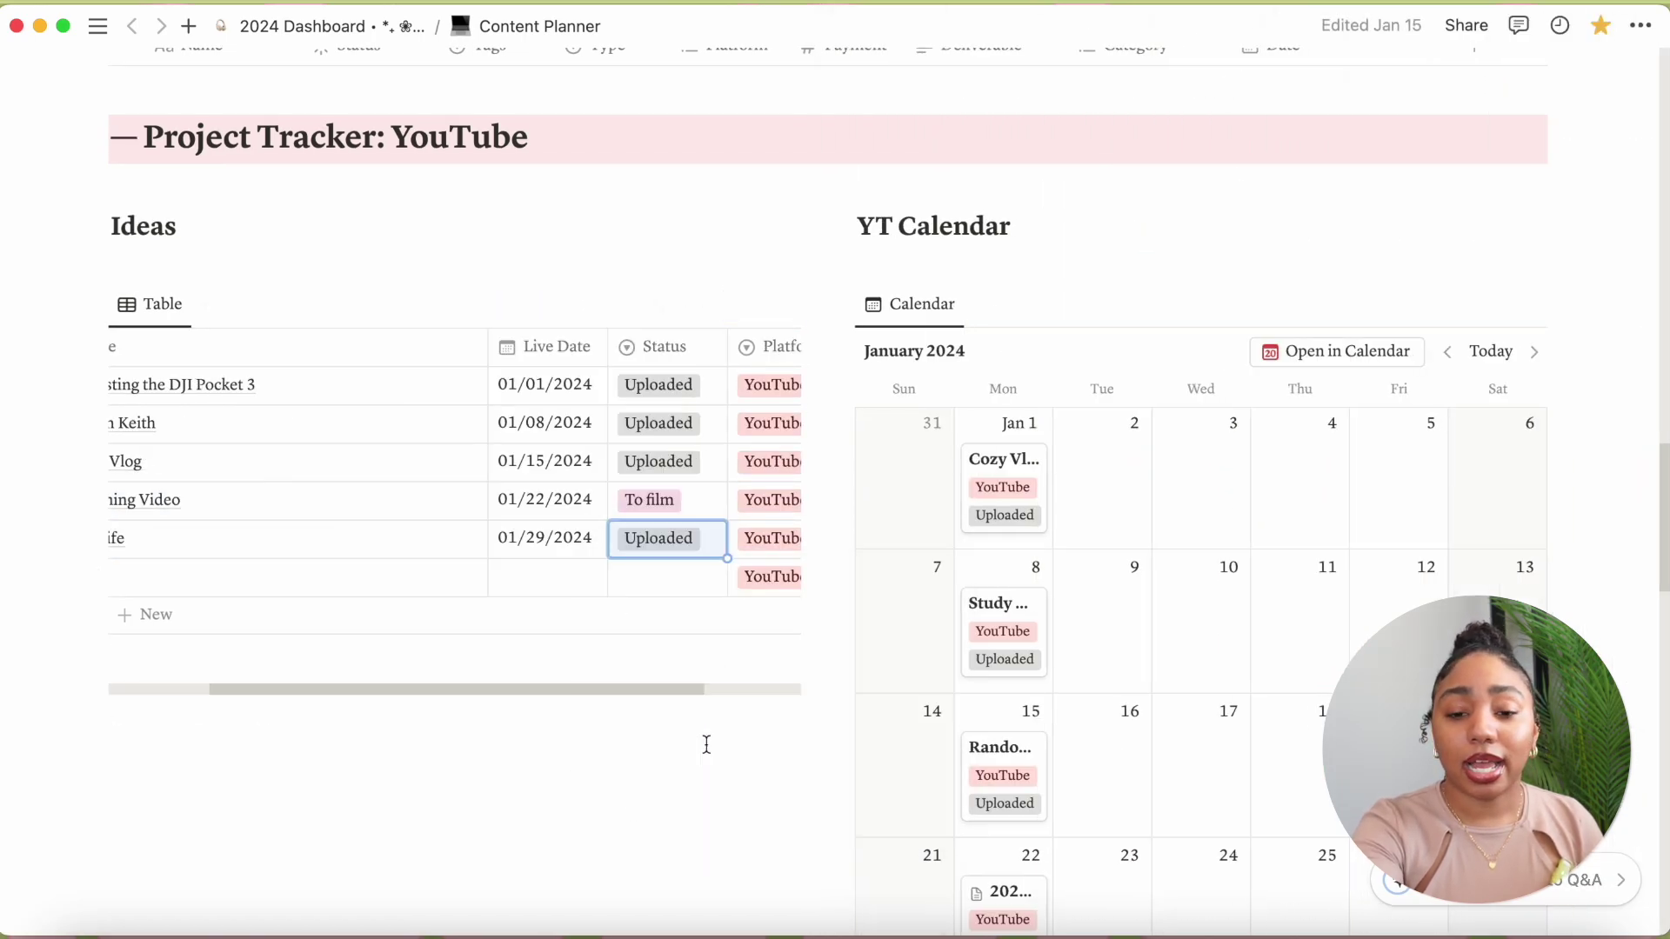
- Open the "day in the life" entry from January 29 in the YT Calendar, look through its template sections and close it
{"action": "scroll", "coordinate": [1126, 649], "scroll_direction": "down", "scroll_amount": 5}
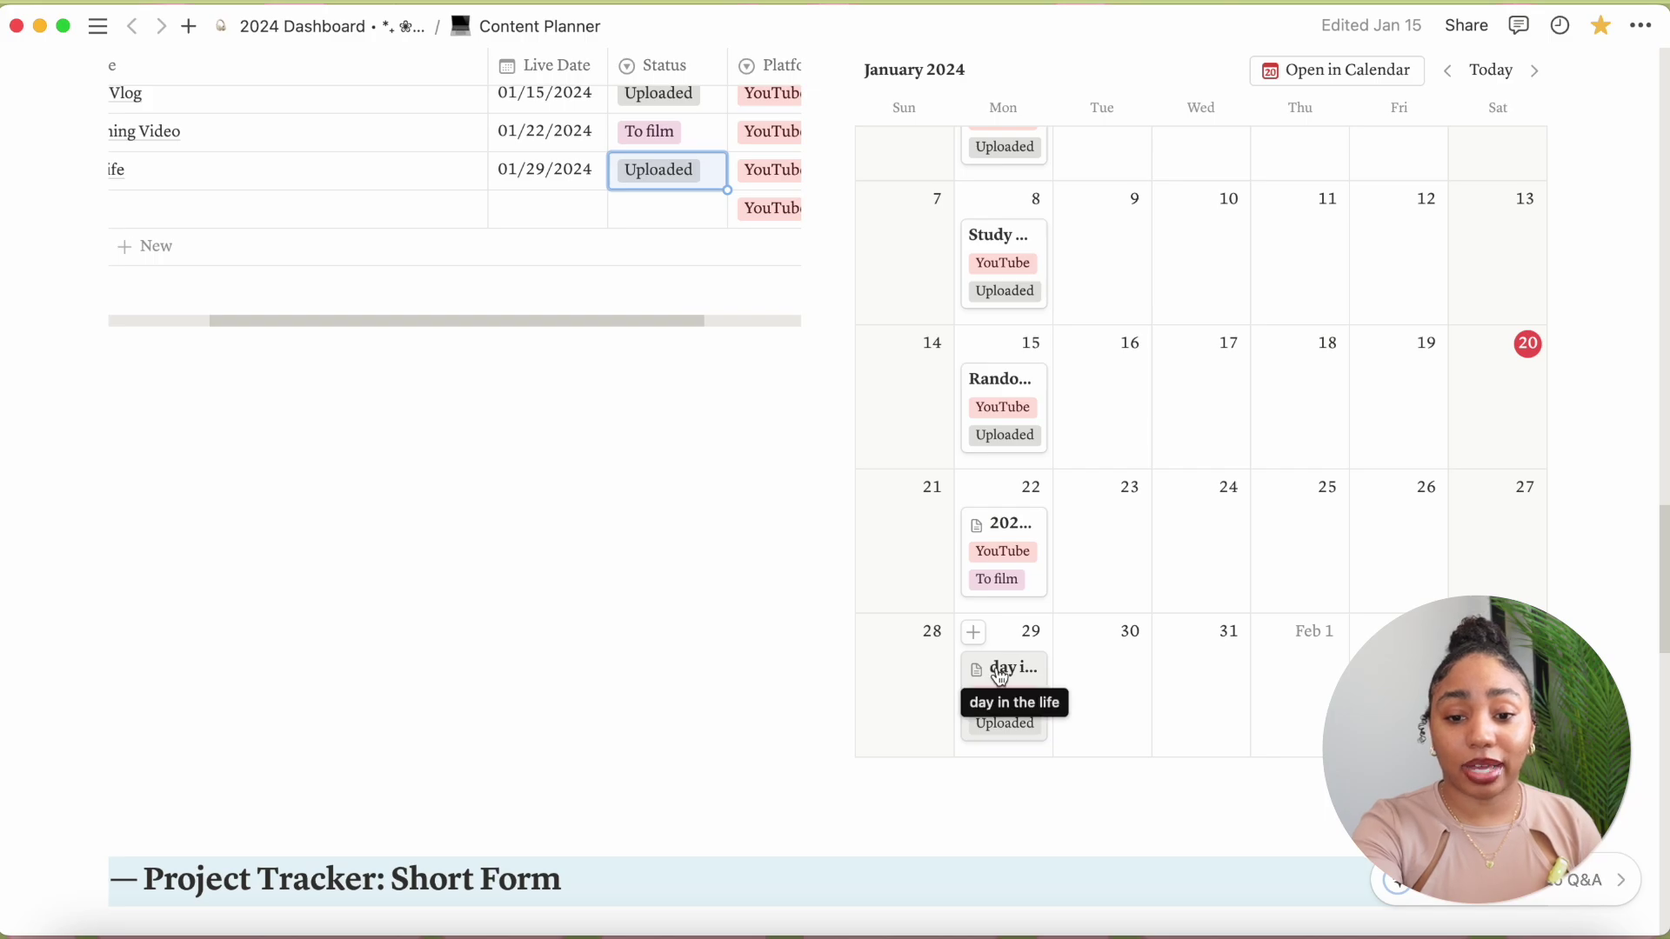
{"action": "left_click", "coordinate": [999, 677]}
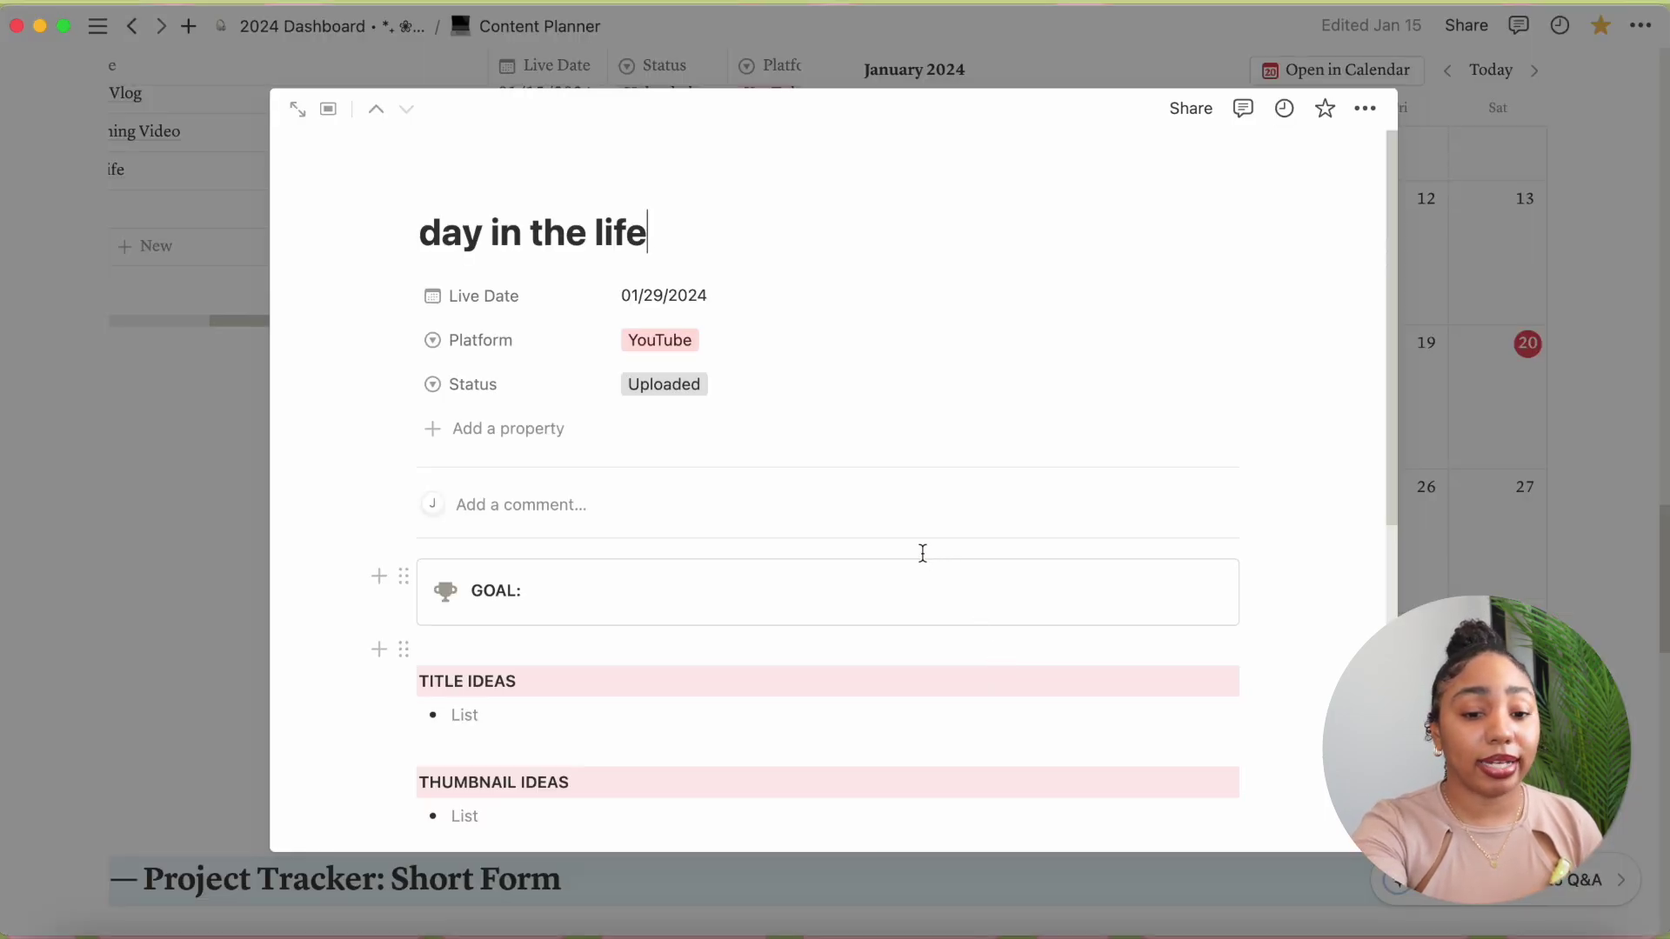
{"action": "scroll", "coordinate": [922, 552], "scroll_direction": "down", "scroll_amount": 3}
{"action": "scroll", "coordinate": [922, 553], "scroll_direction": "down", "scroll_amount": 5}
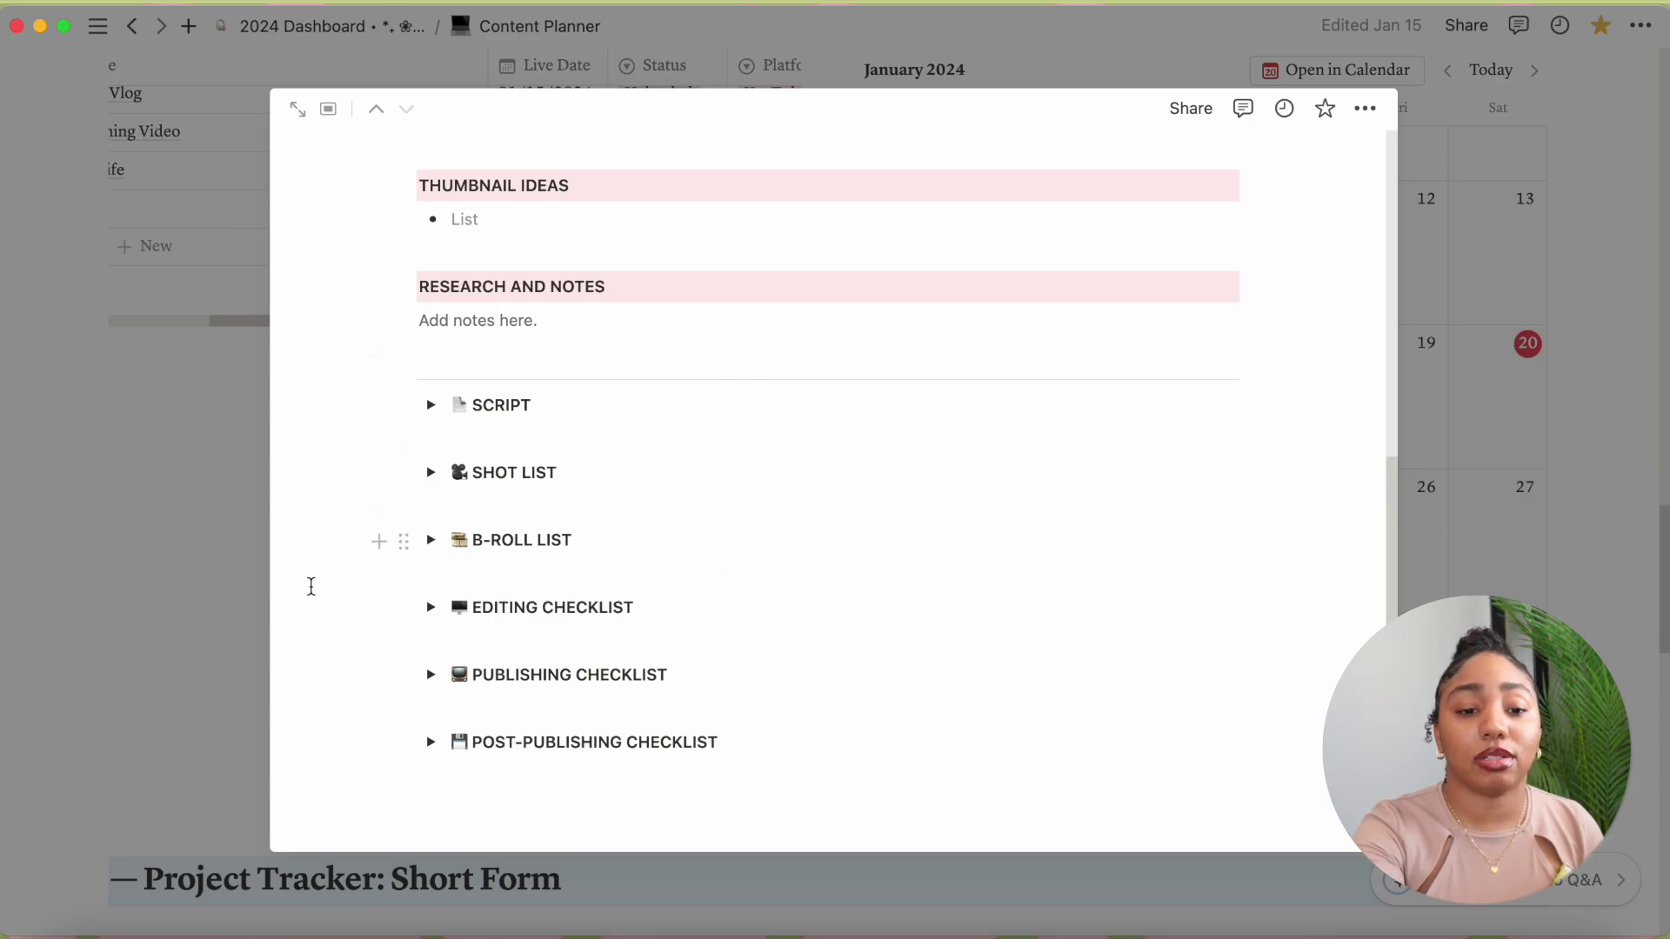
{"action": "left_click", "coordinate": [246, 607]}
- Examine the Main Content Calendar for the "day in the life" entry and the other videos scheduled in January
{"action": "scroll", "coordinate": [1006, 587], "scroll_direction": "up", "scroll_amount": 15}
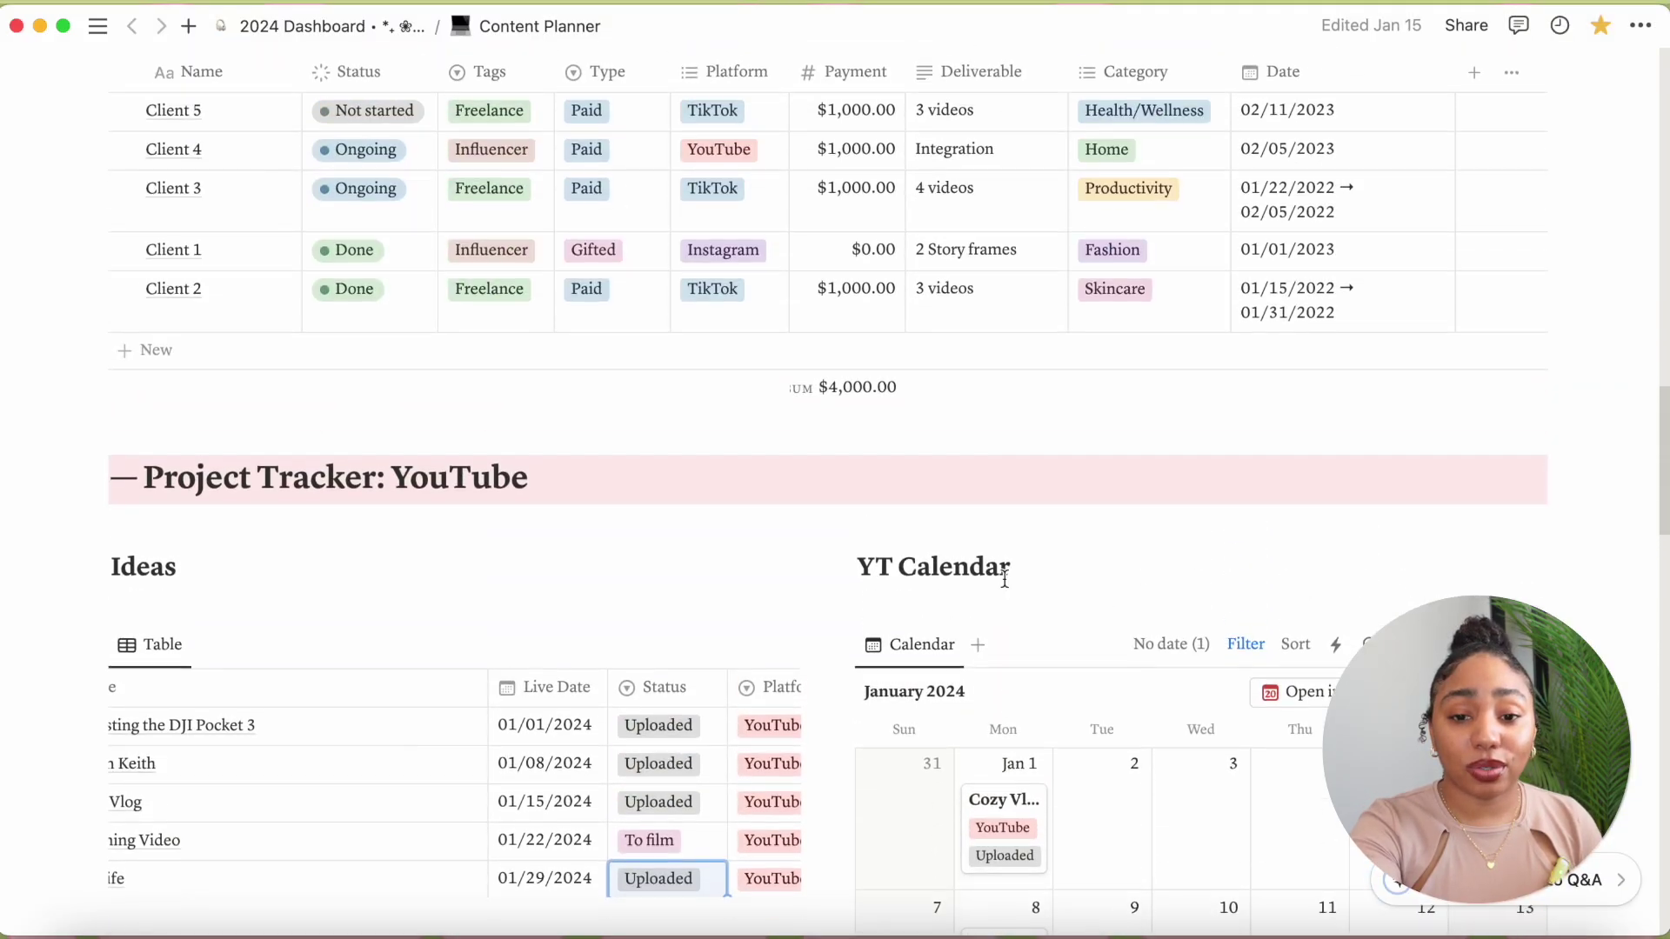
{"action": "scroll", "coordinate": [1004, 578], "scroll_direction": "up", "scroll_amount": 6}
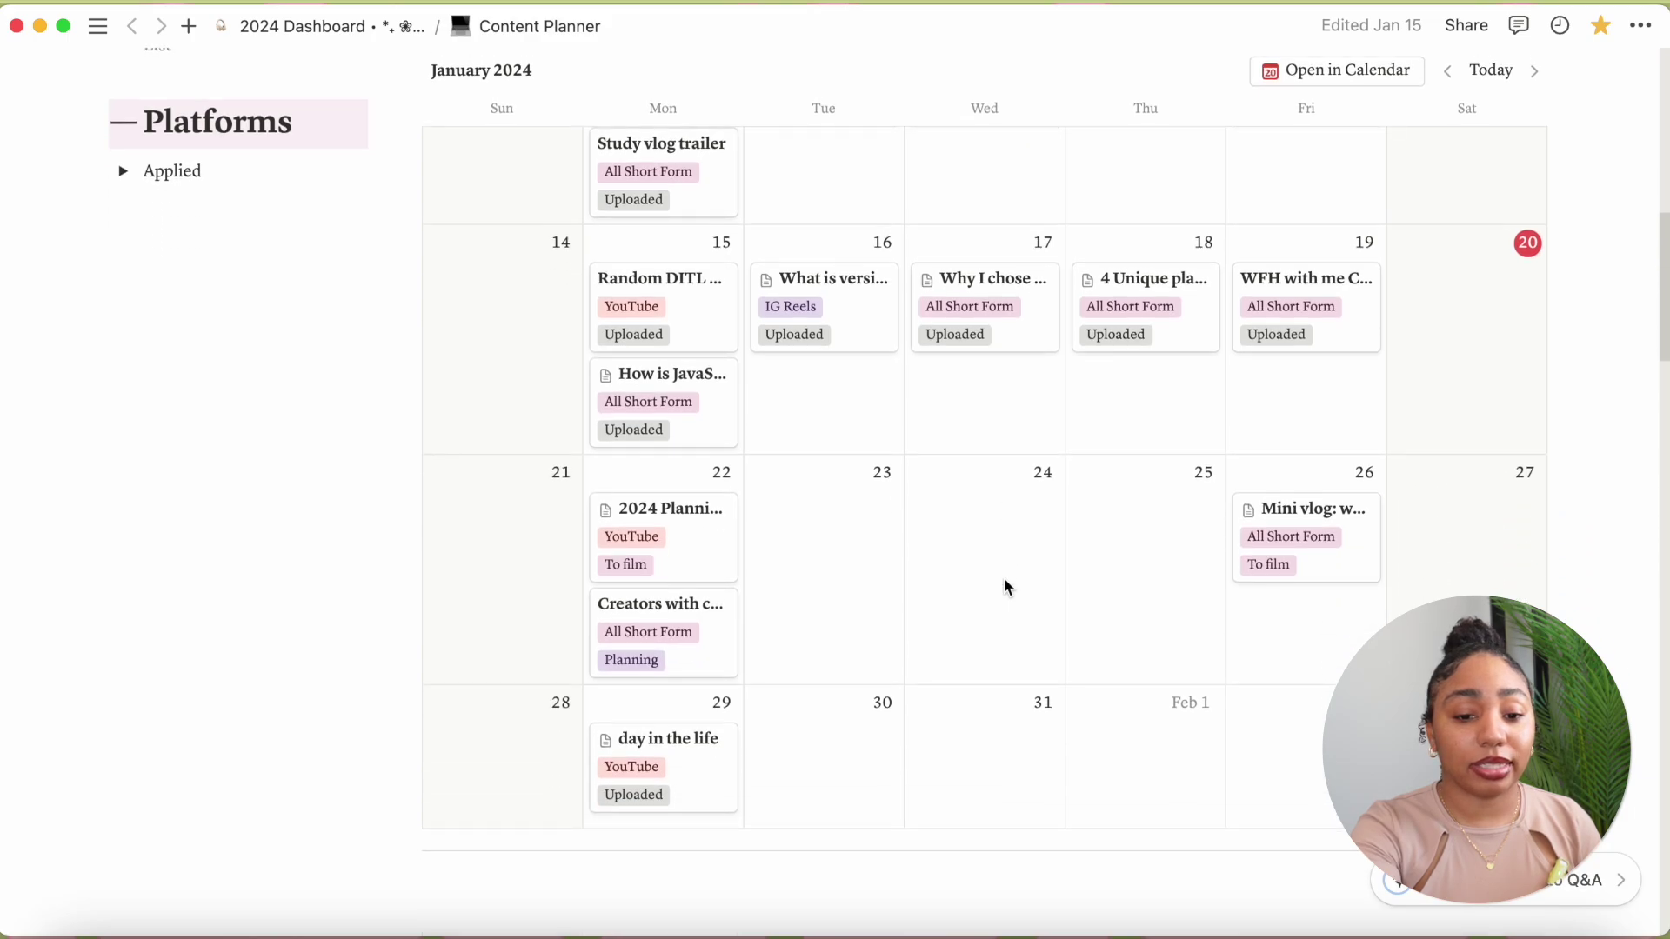
{"action": "scroll", "coordinate": [886, 770], "scroll_direction": "up", "scroll_amount": 2}
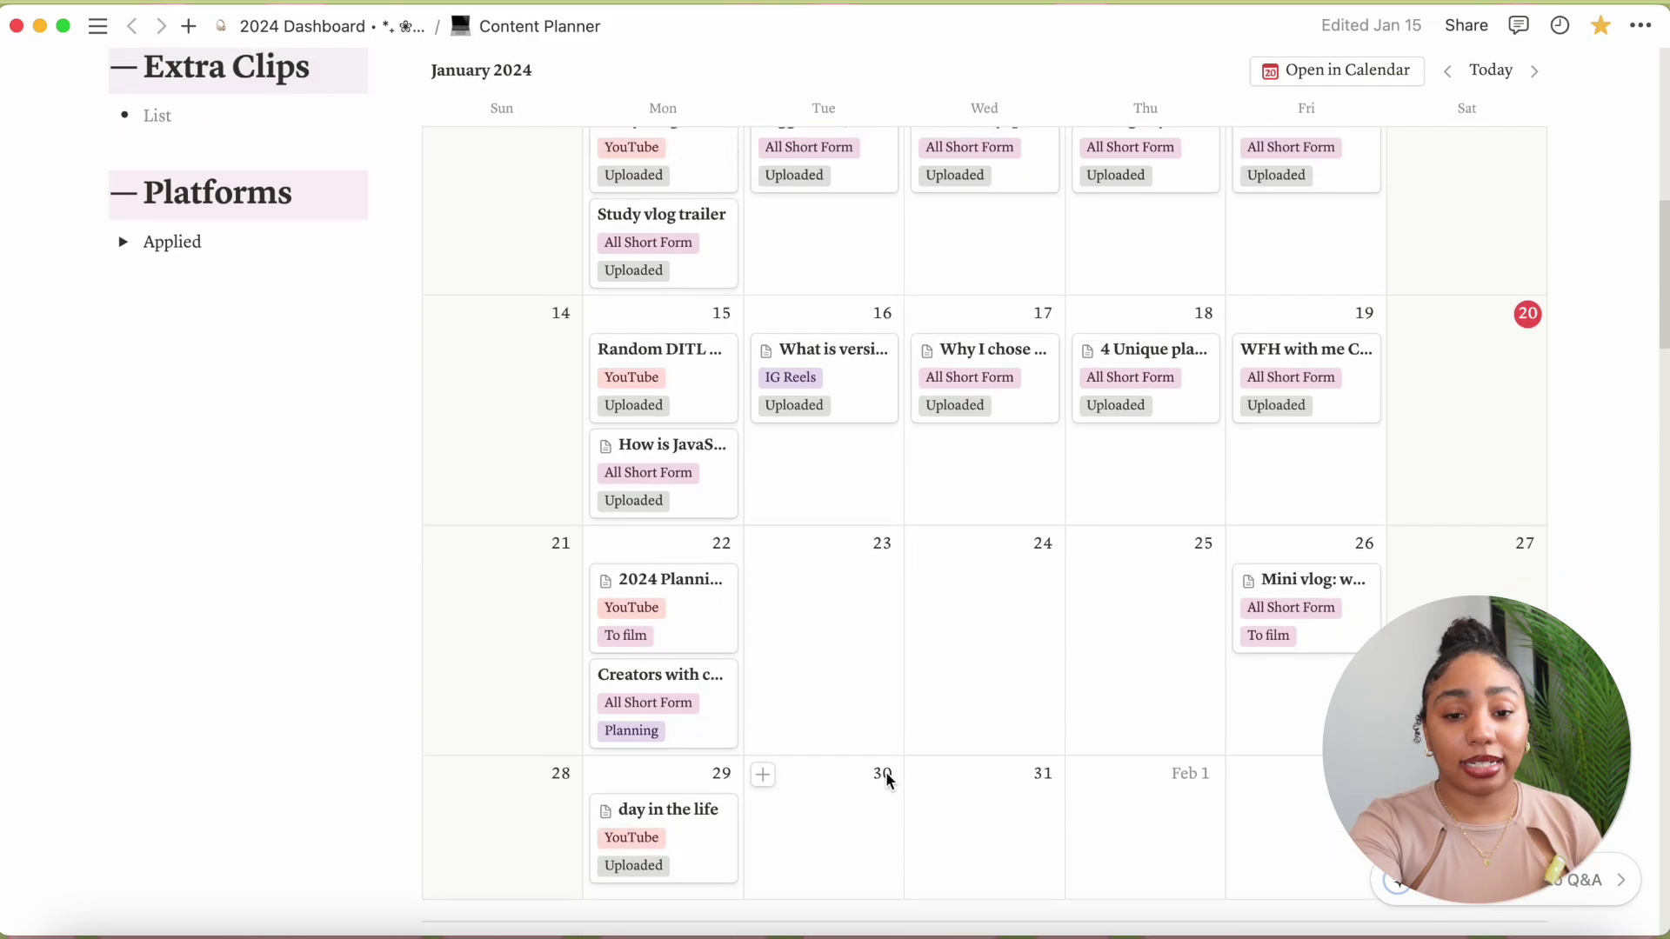
{"action": "scroll", "coordinate": [886, 771], "scroll_direction": "up", "scroll_amount": 3}
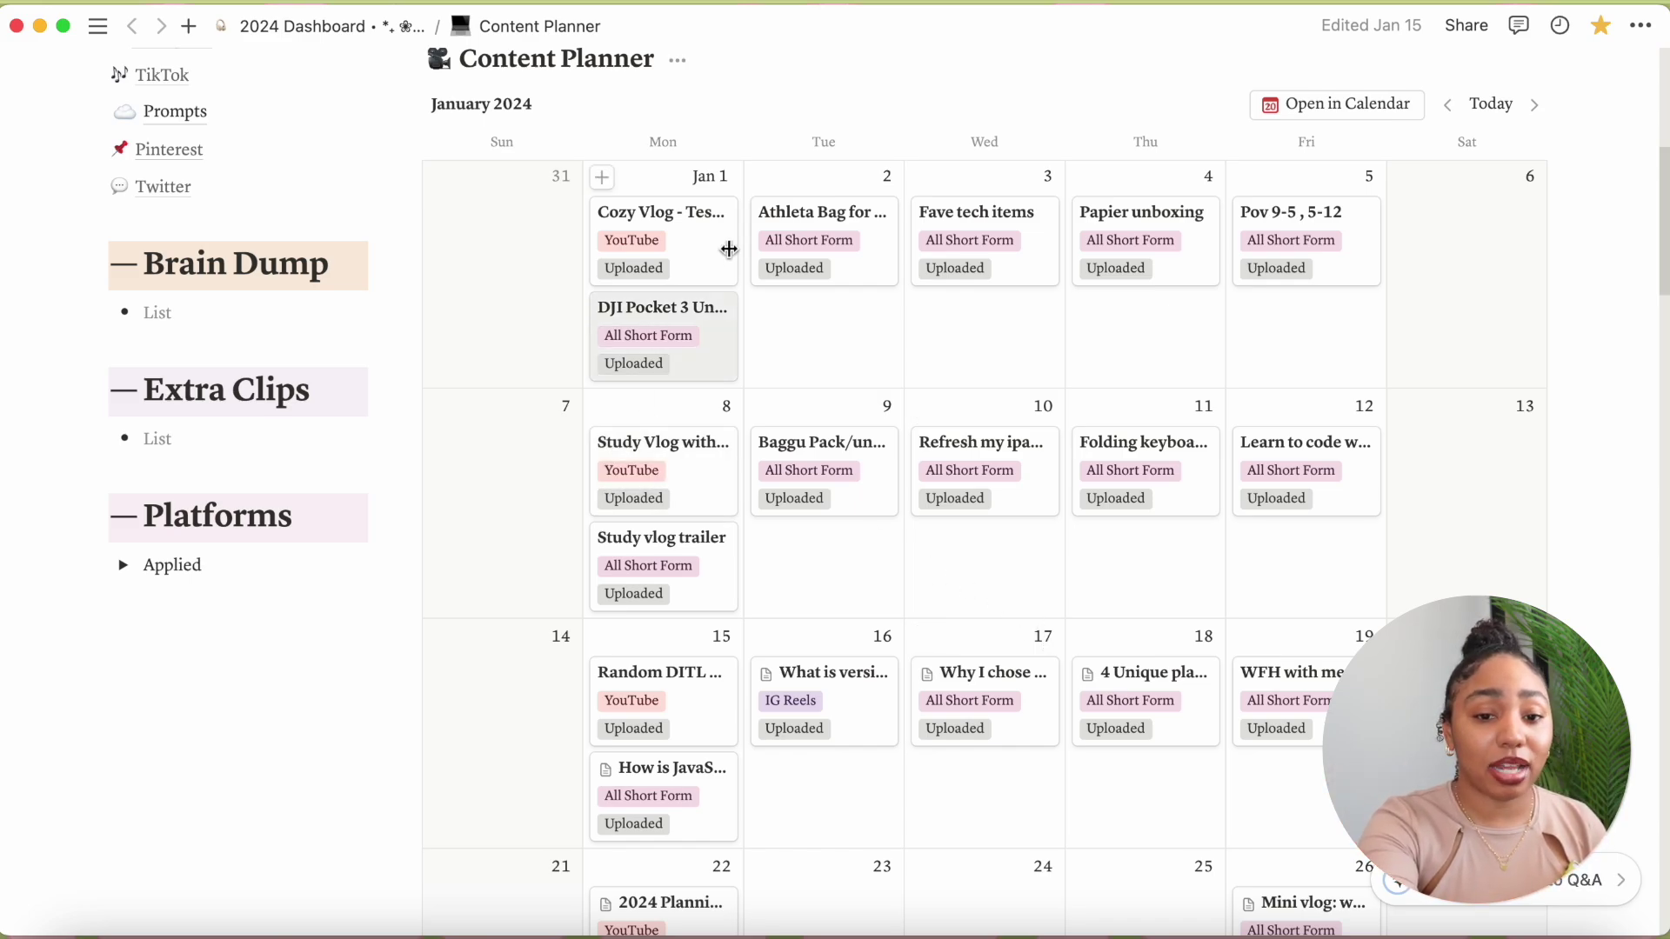
{"action": "scroll", "coordinate": [643, 591], "scroll_direction": "down", "scroll_amount": 3}
{"action": "scroll", "coordinate": [660, 596], "scroll_direction": "down", "scroll_amount": 3}
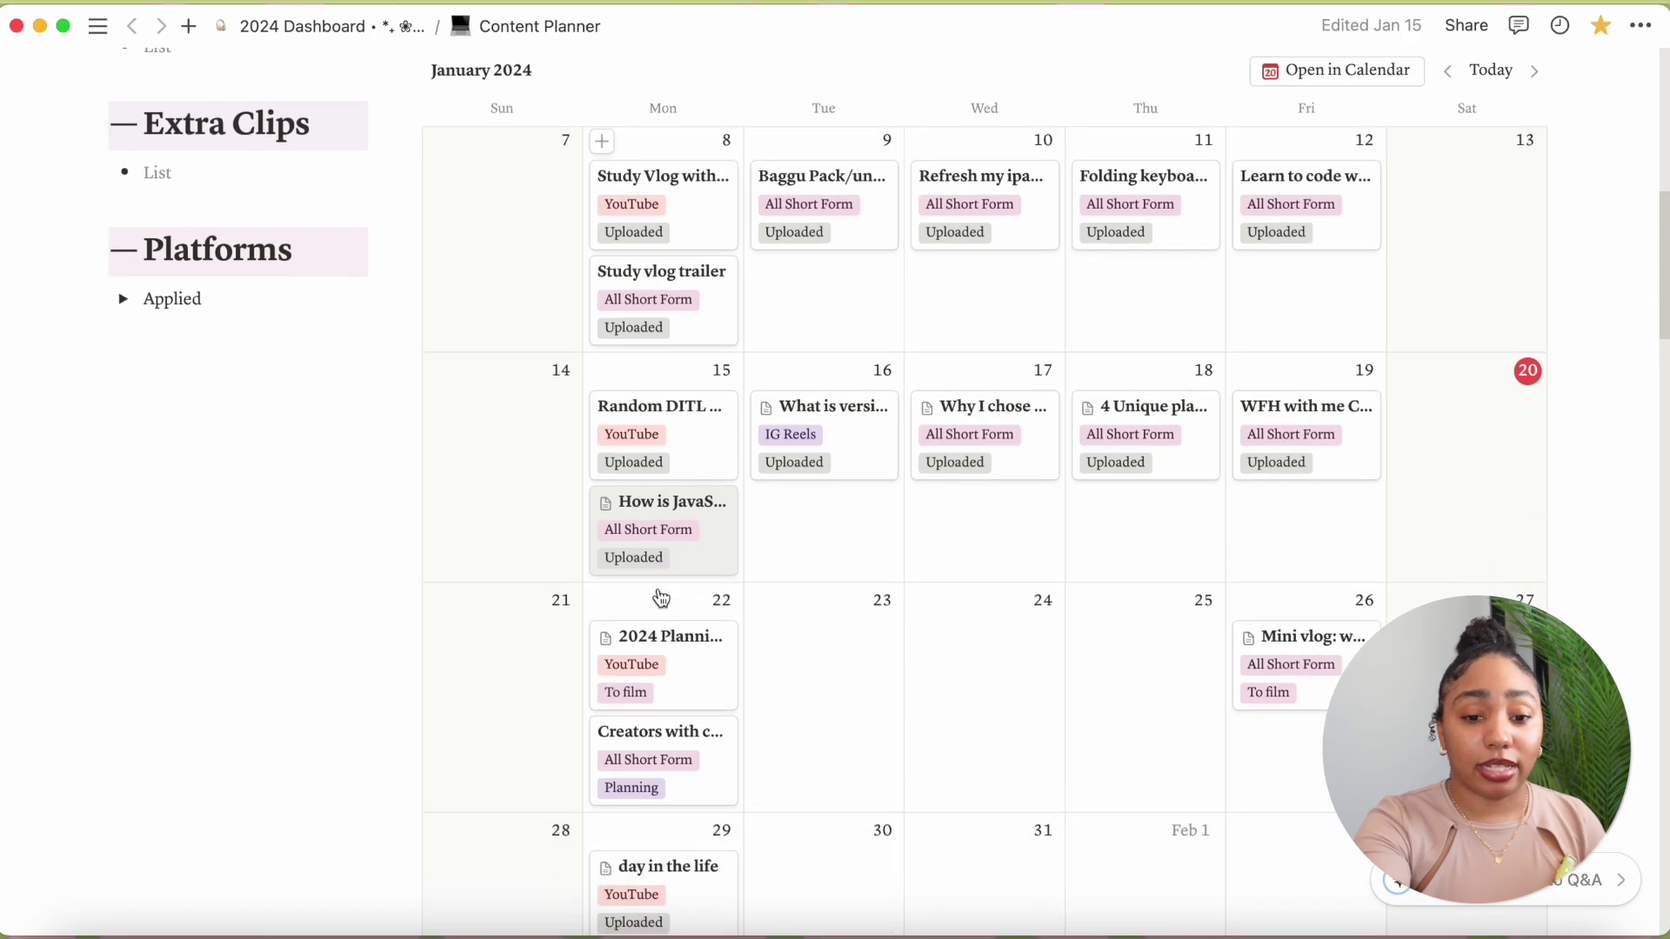
- Open the 2024 Planning Video entry from January 22 in the main calendar, close it and return to the YouTube project tracker
{"action": "left_click", "coordinate": [686, 642]}
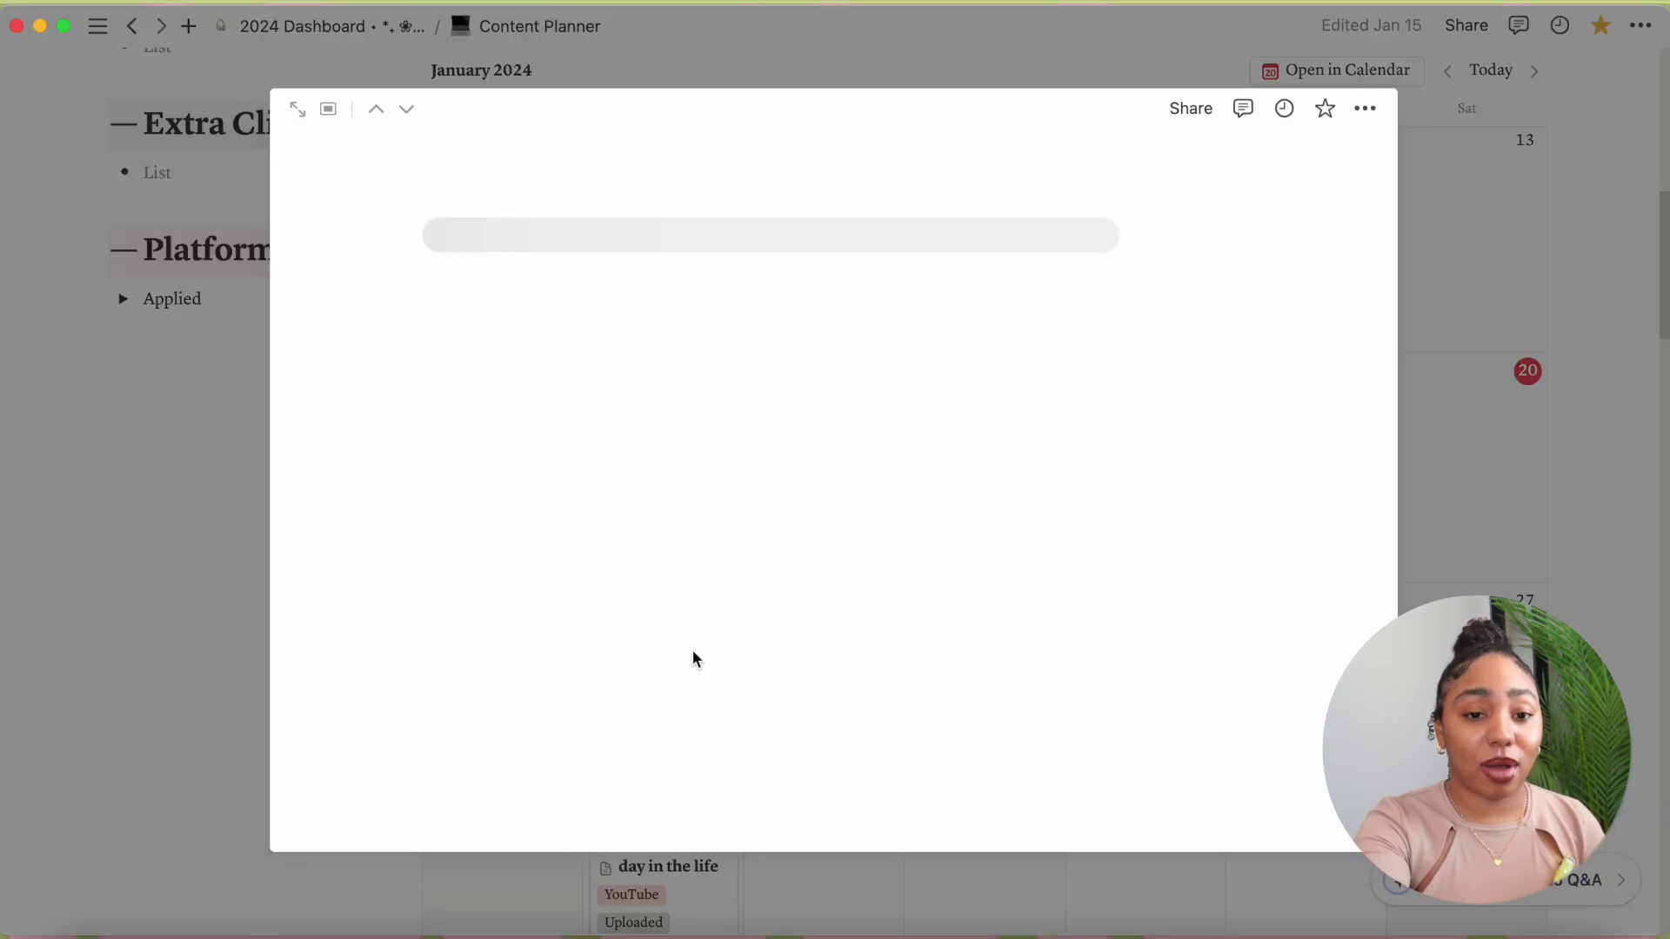
{"action": "left_click", "coordinate": [47, 574]}
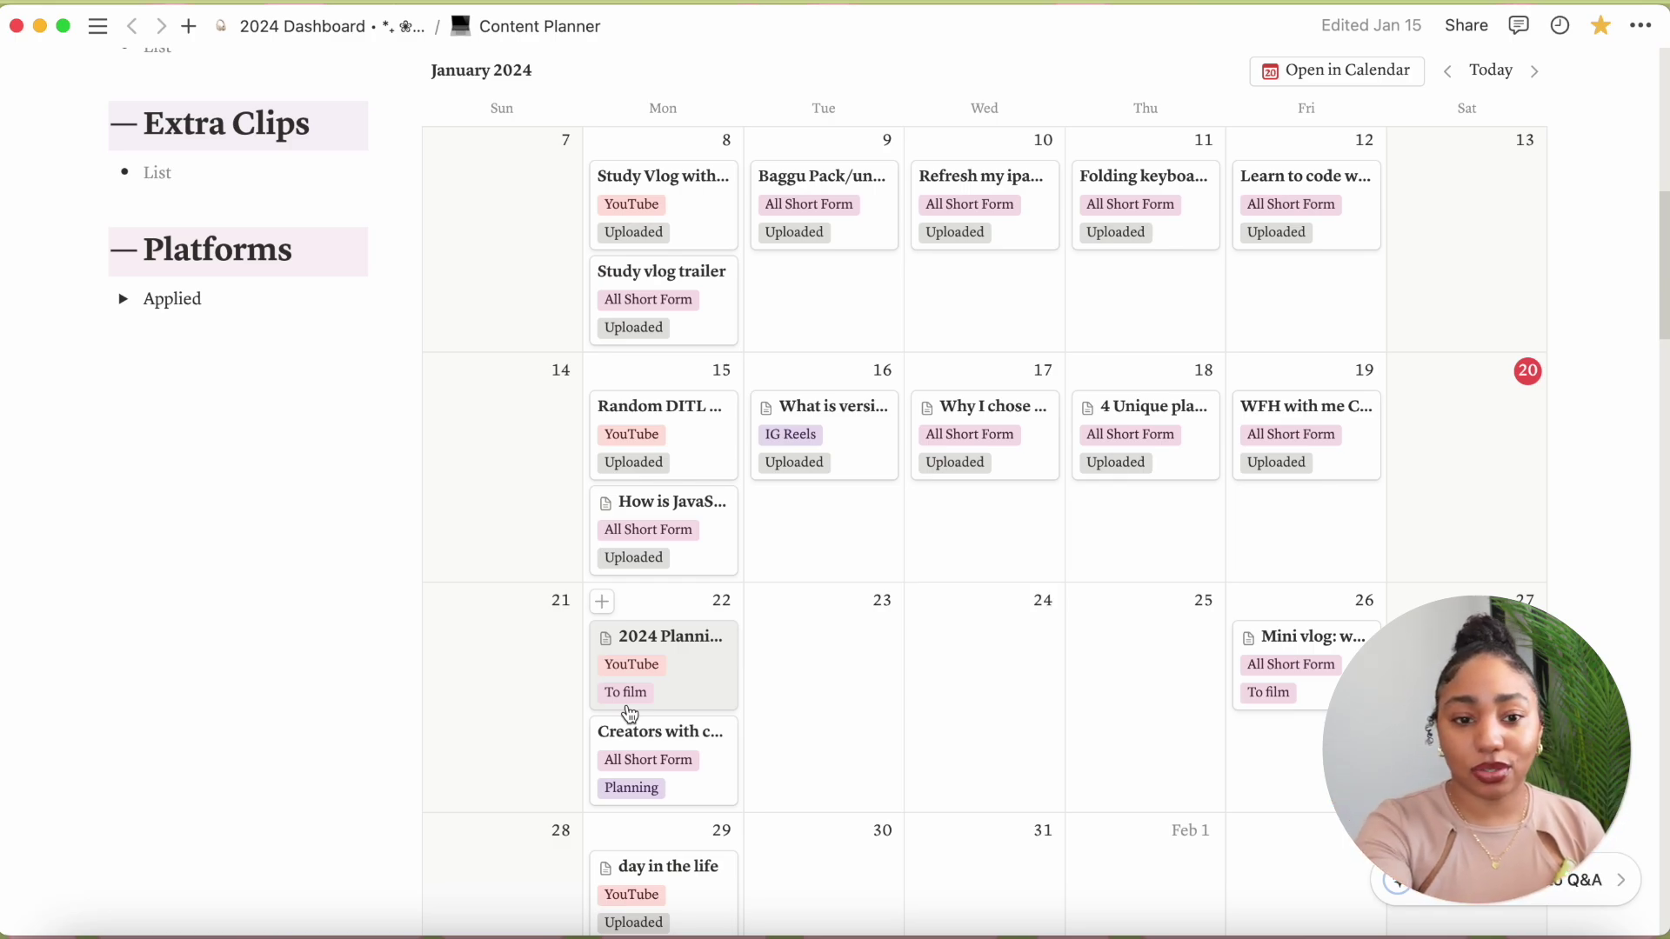
{"action": "scroll", "coordinate": [609, 666], "scroll_direction": "down", "scroll_amount": 15}
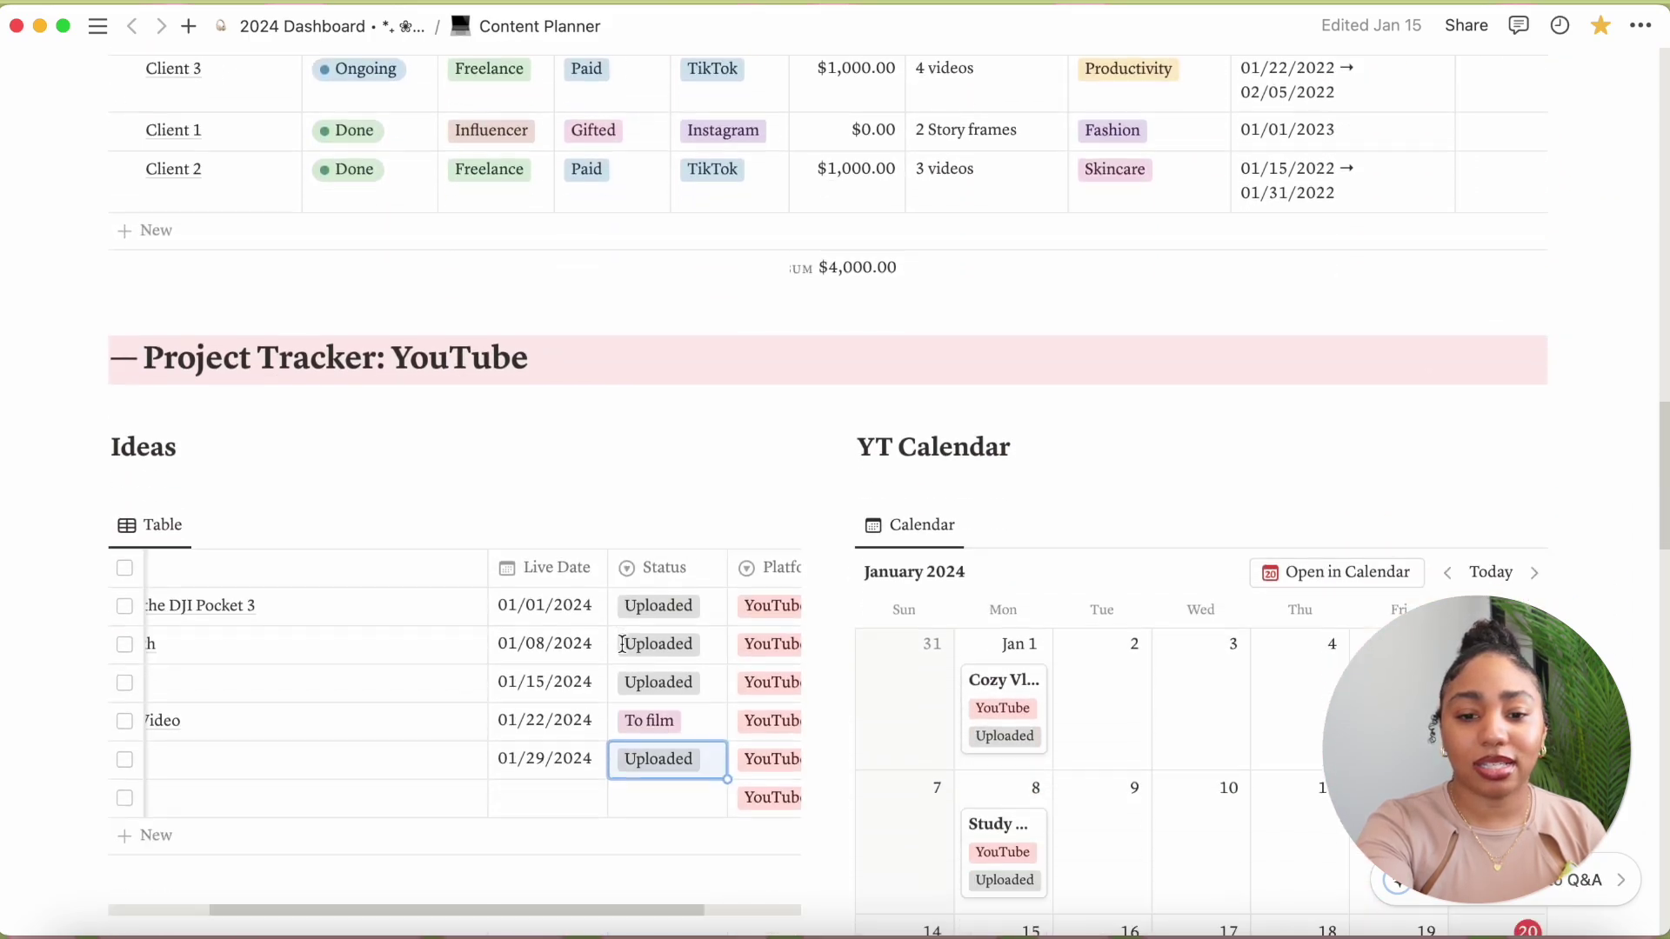
- Look over the Short Form project tracker's Ideas table and calendar, and compare them with the Main Content Calendar
{"action": "scroll", "coordinate": [622, 644], "scroll_direction": "down", "scroll_amount": 15}
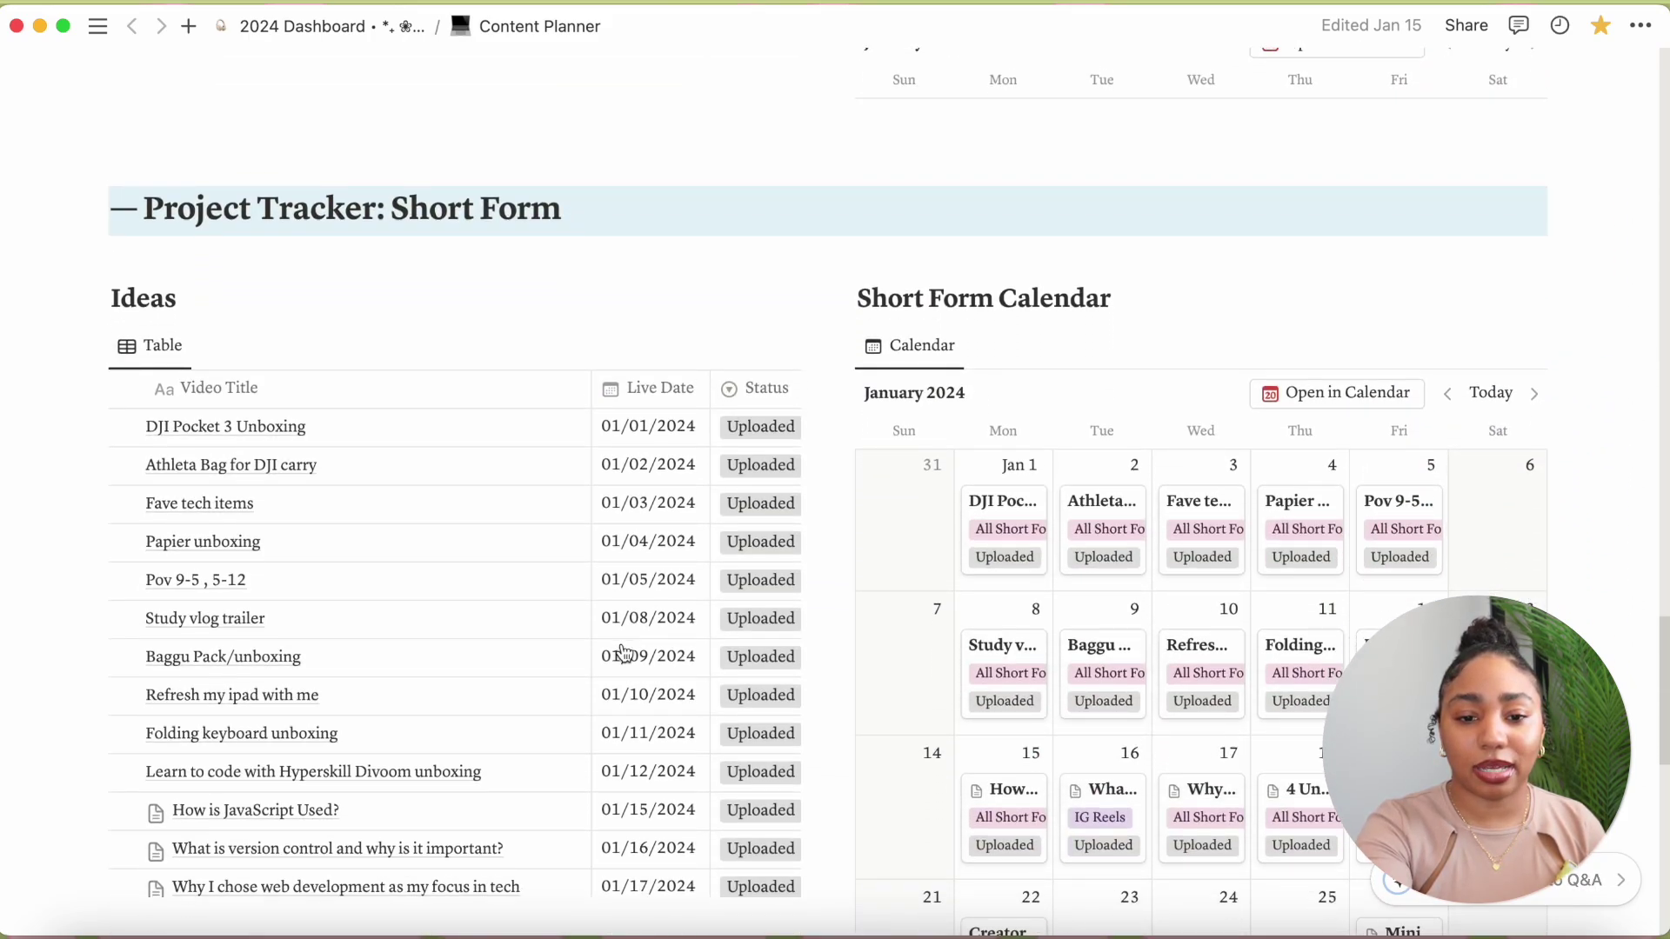
{"action": "scroll", "coordinate": [622, 652], "scroll_direction": "up", "scroll_amount": 2}
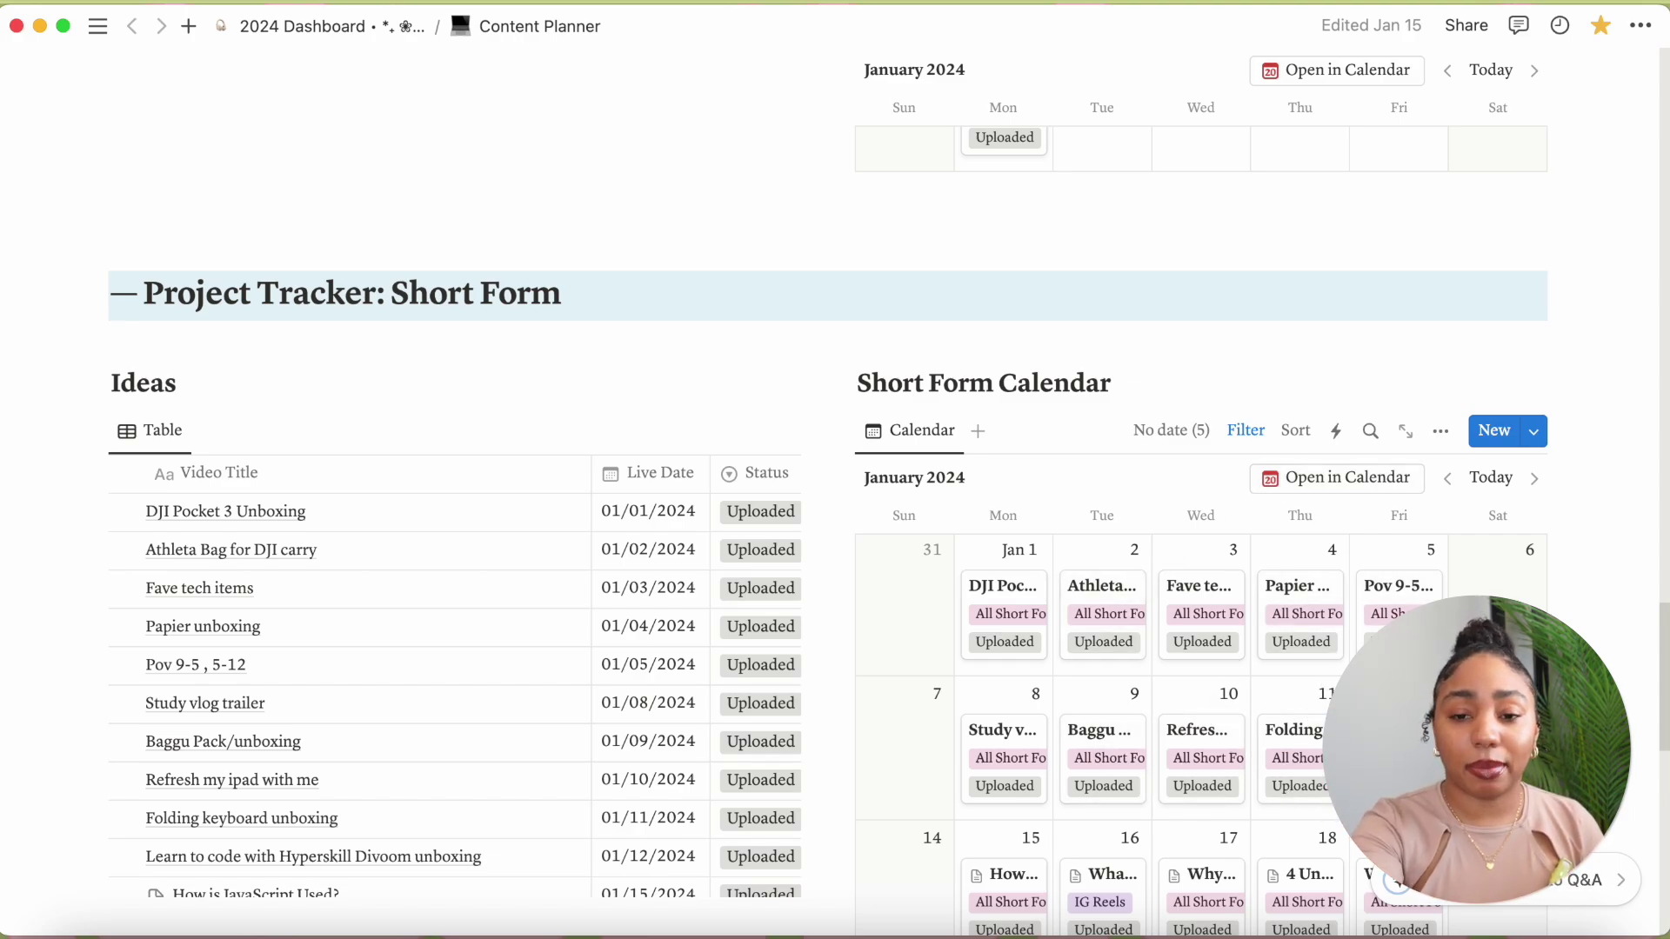
{"action": "scroll", "coordinate": [835, 487], "scroll_direction": "up", "scroll_amount": 20}
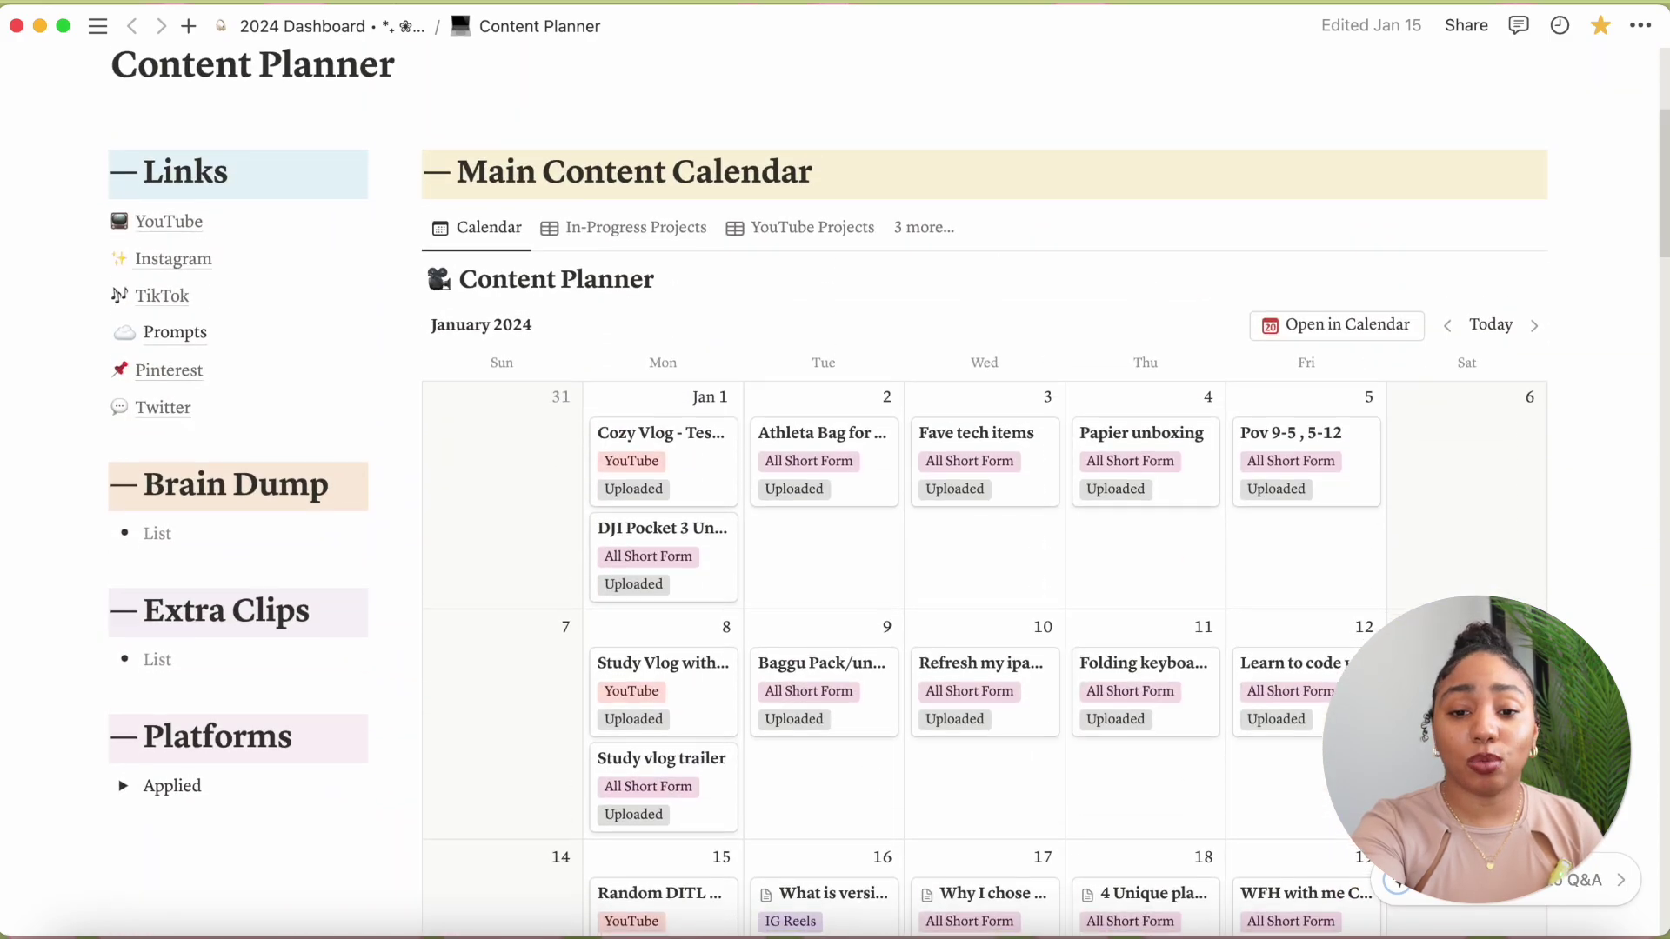
{"action": "scroll", "coordinate": [1290, 477], "scroll_direction": "down", "scroll_amount": 2}
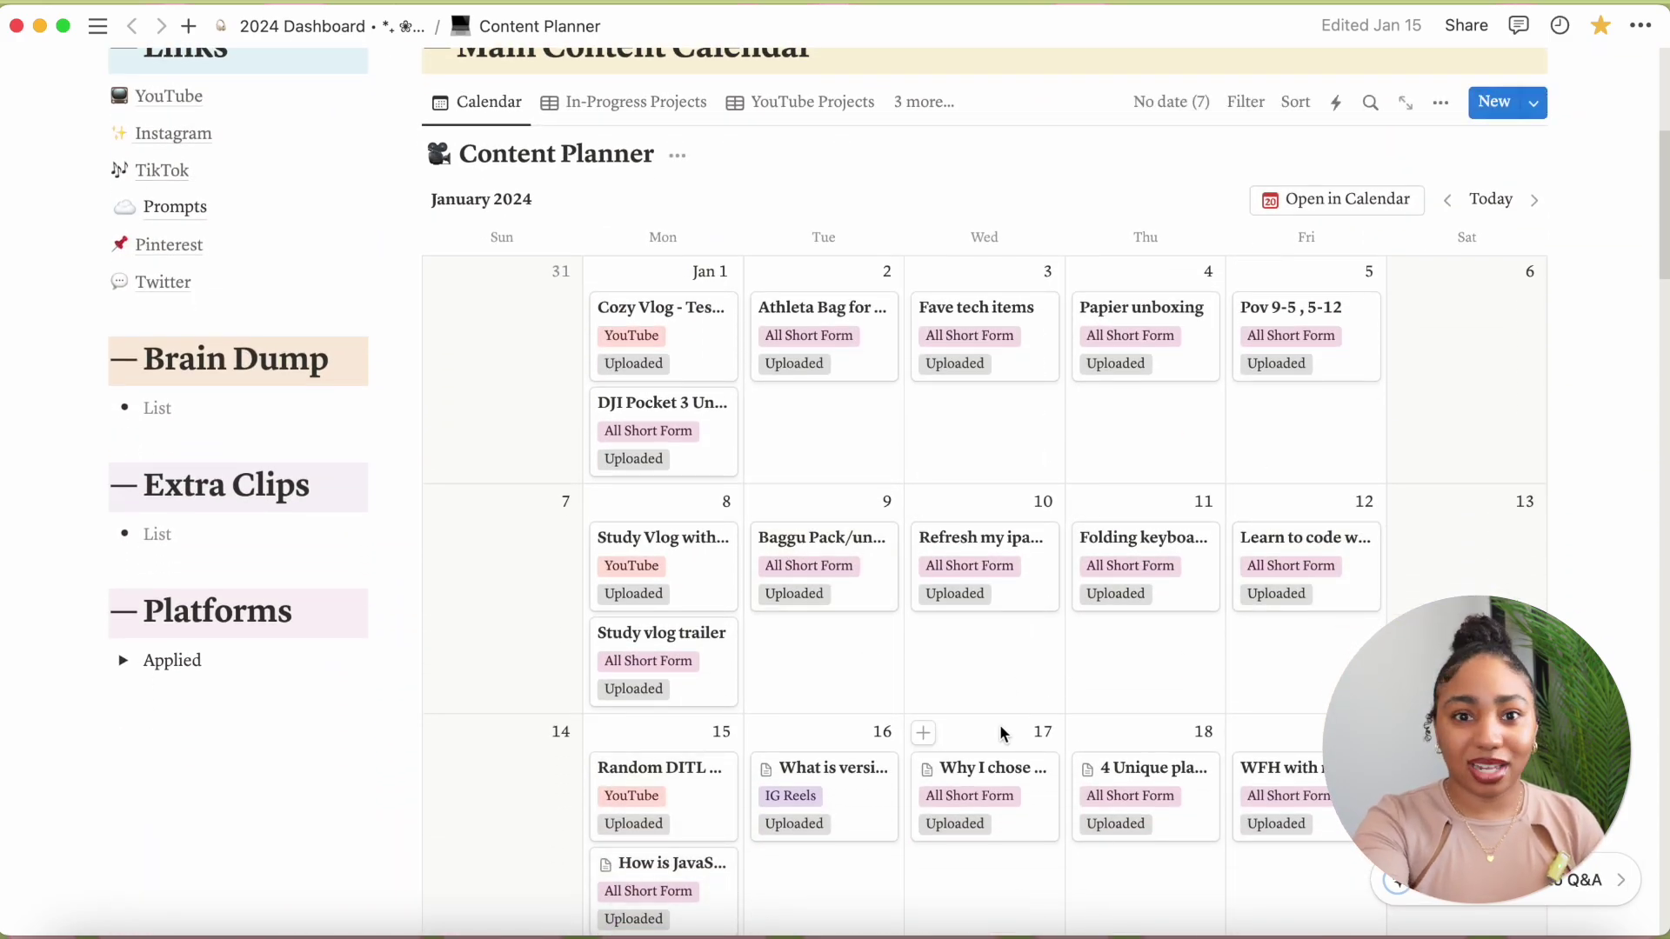
{"action": "scroll", "coordinate": [1000, 733], "scroll_direction": "up", "scroll_amount": 6}
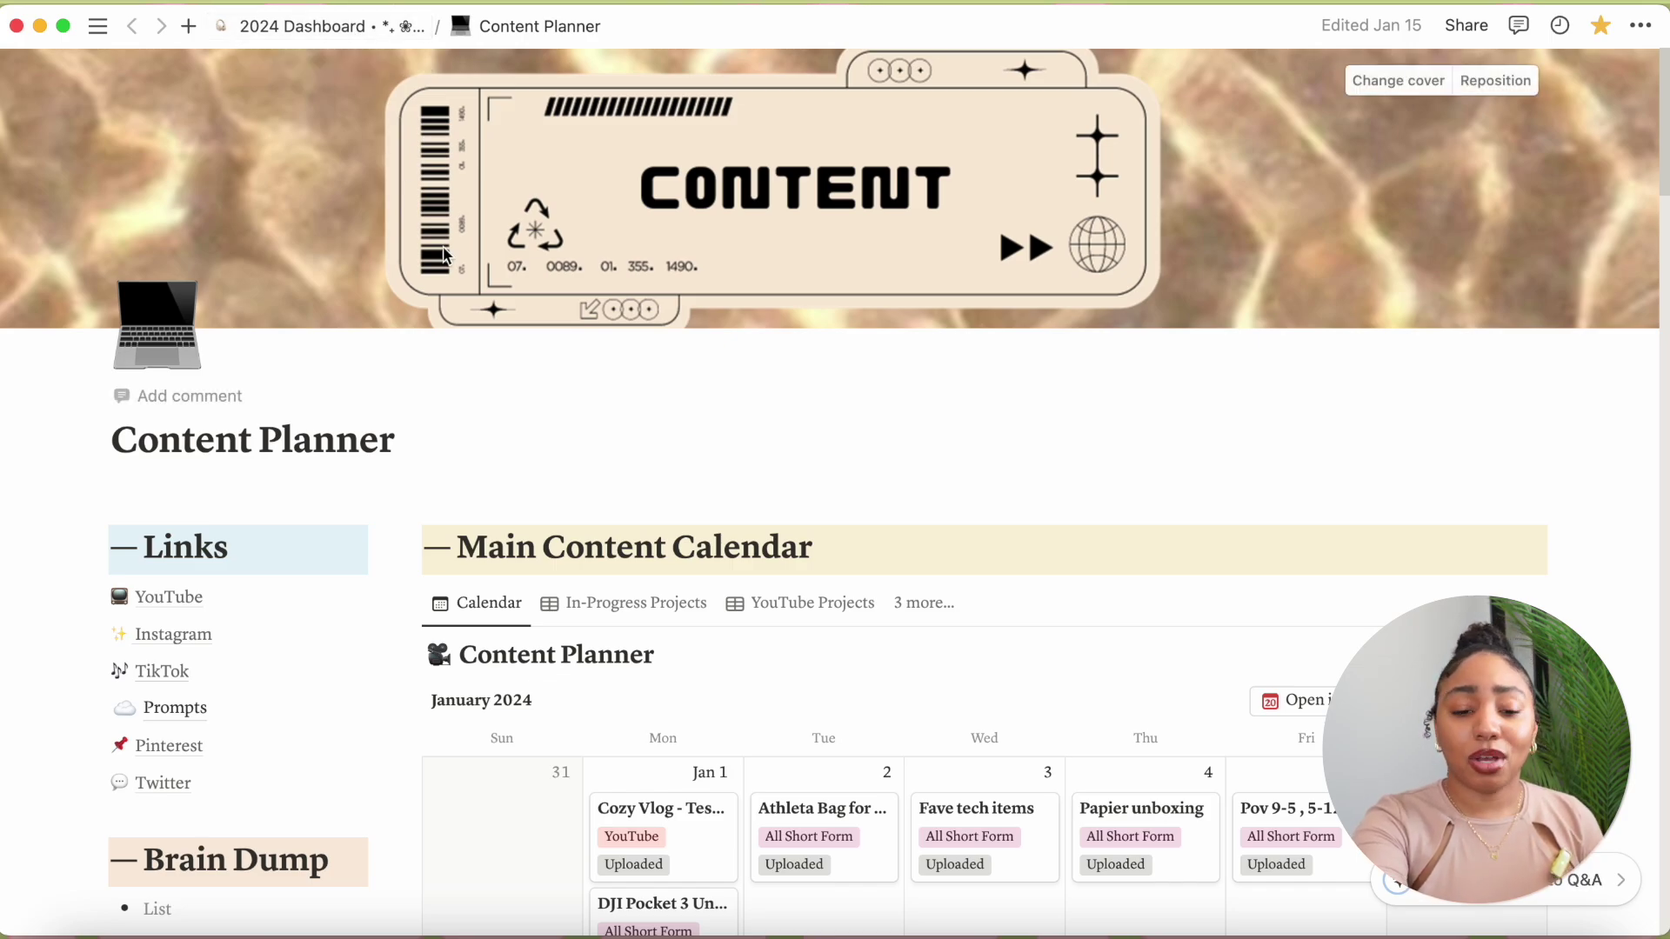
- Review the Archives by Year section at the end of the Content Planner and return to the start of the page
{"action": "scroll", "coordinate": [443, 257], "scroll_direction": "down", "scroll_amount": 20}
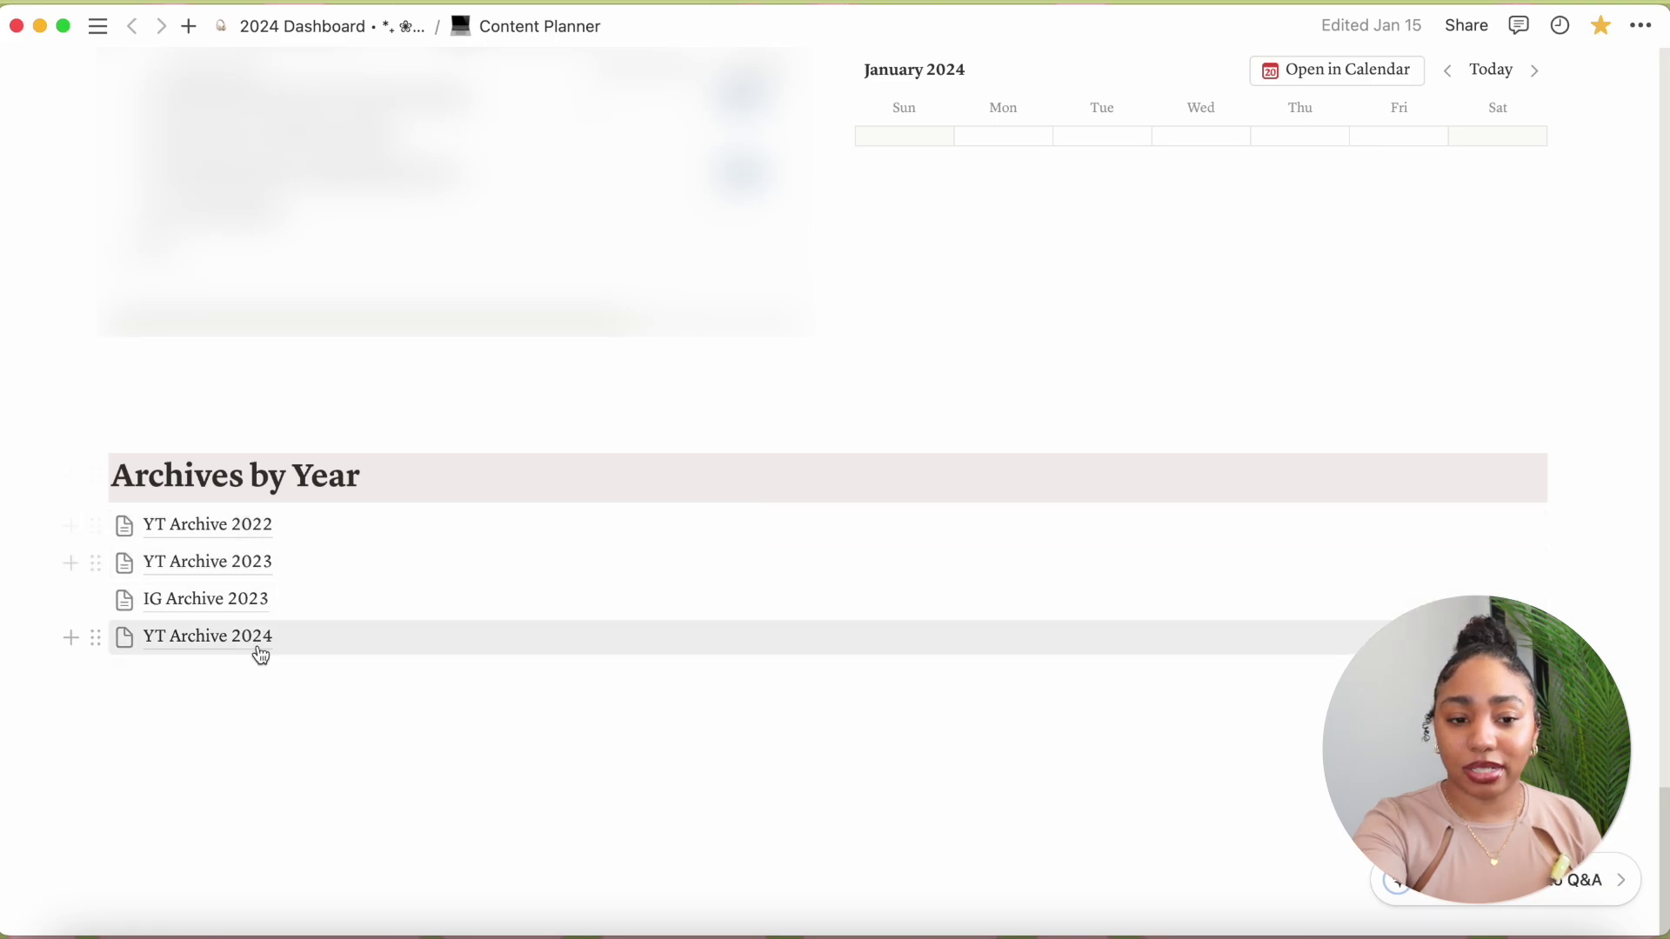
{"action": "mouse_move", "coordinate": [266, 659]}
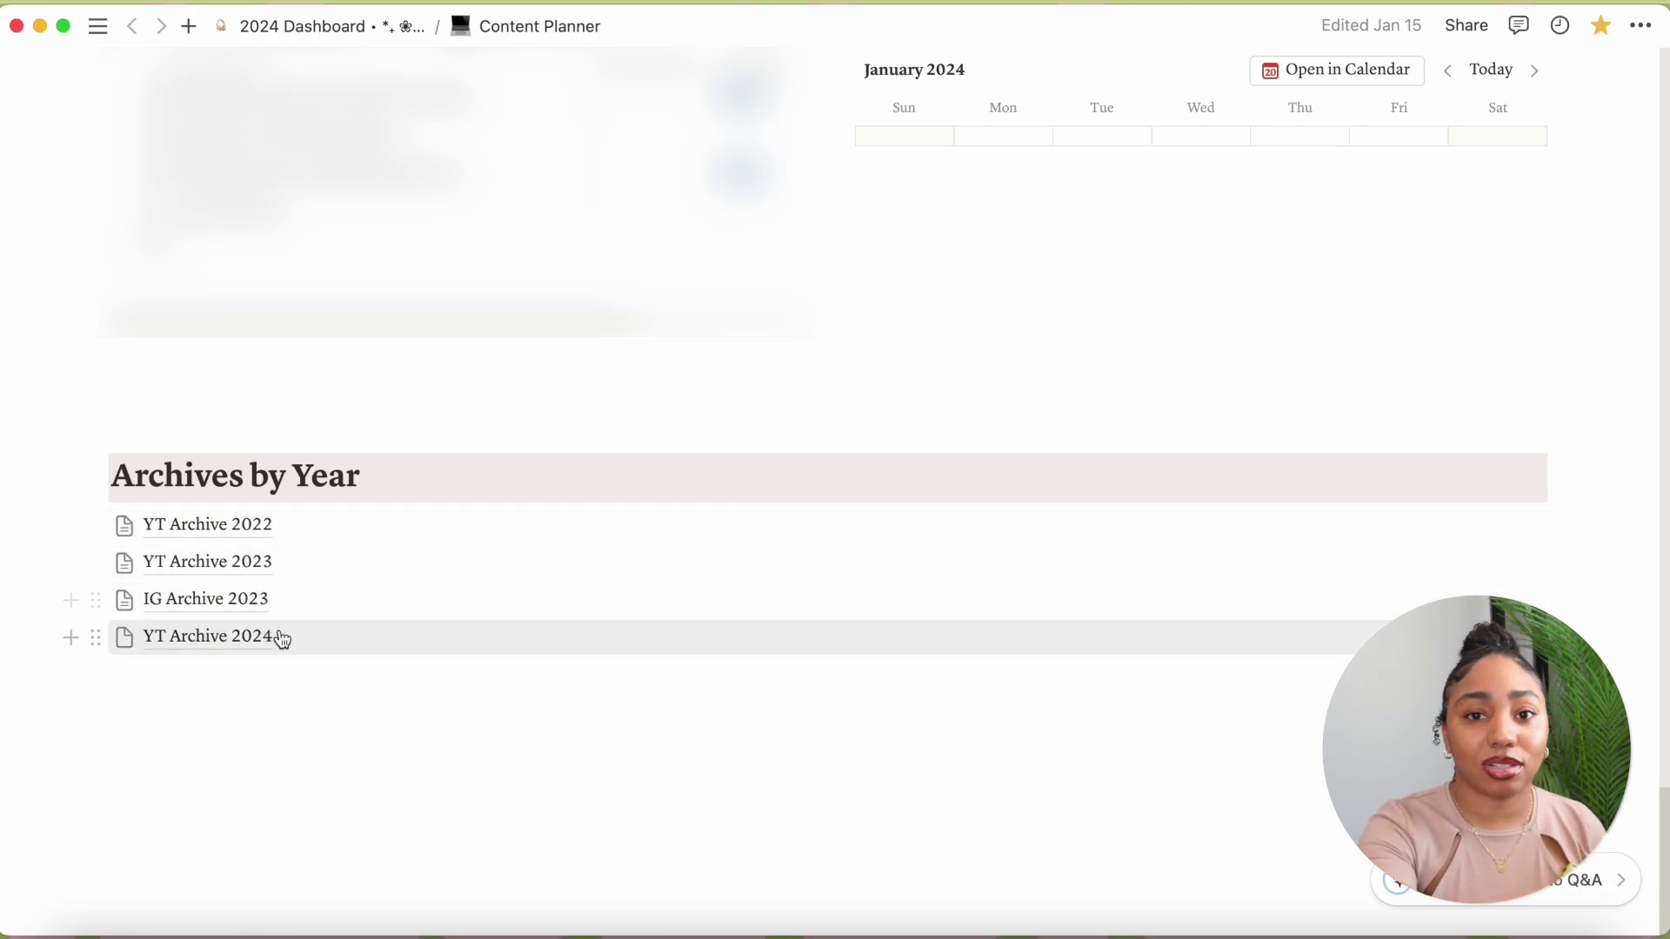
{"action": "scroll", "coordinate": [590, 599], "scroll_direction": "up", "scroll_amount": 20}
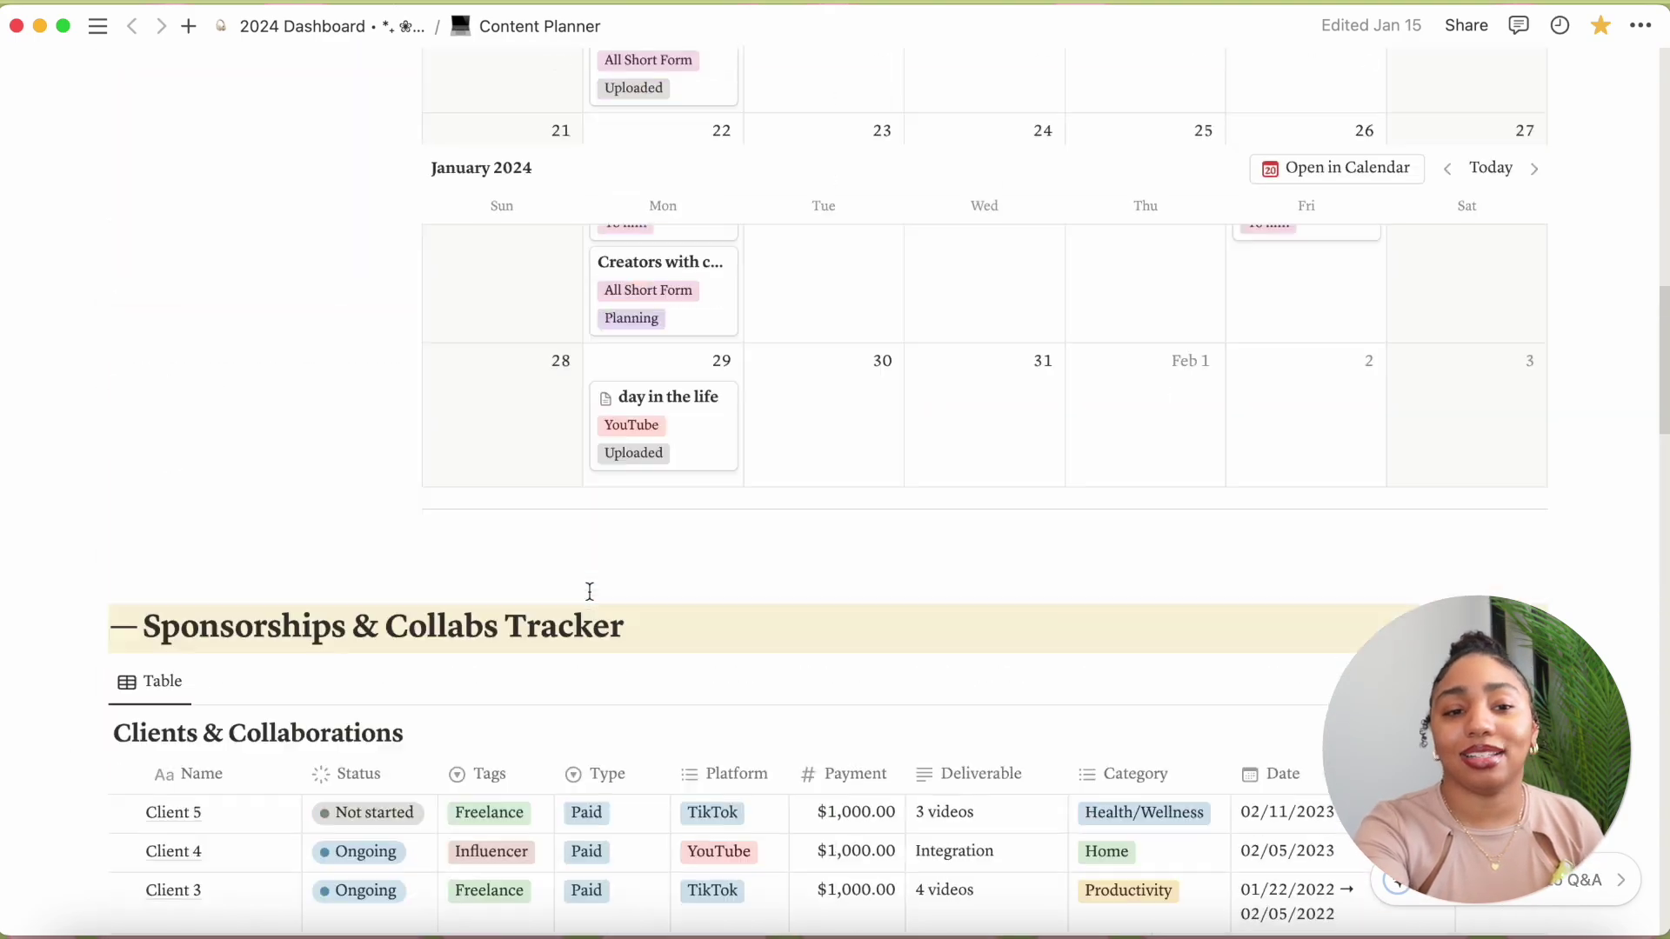
{"action": "scroll", "coordinate": [590, 591], "scroll_direction": "up", "scroll_amount": 10}
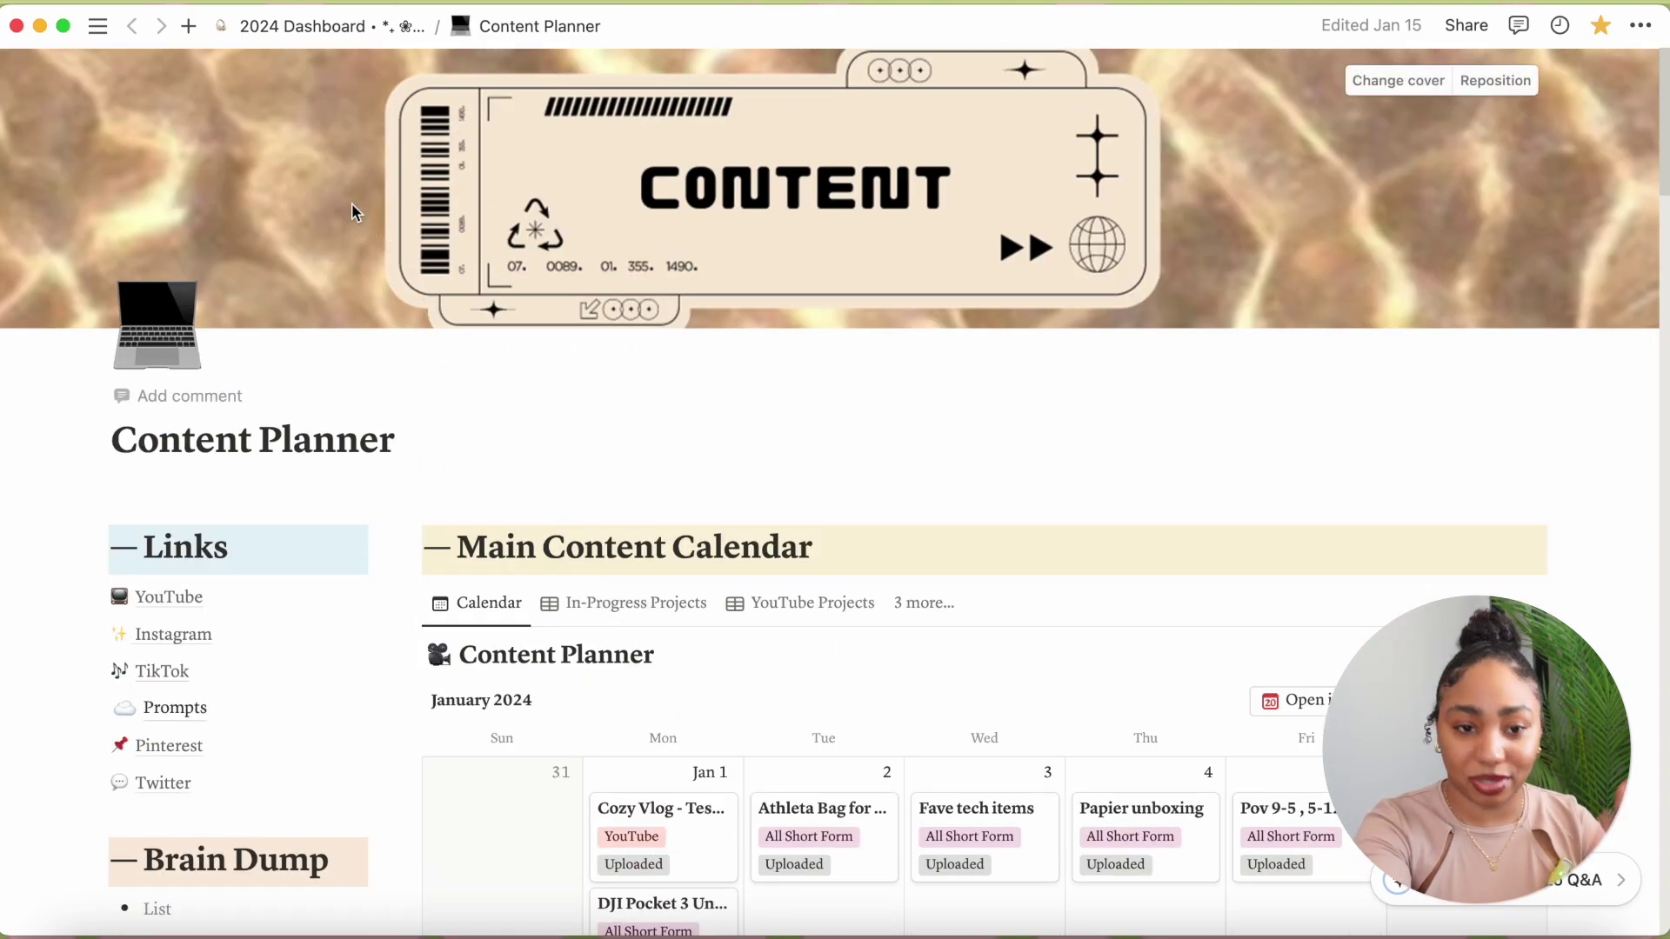
- Go back to the 2024 Dashboard, open the Tech Learning Dashboard and look over its Quick access links and Habit tracker
{"action": "left_click", "coordinate": [324, 28]}
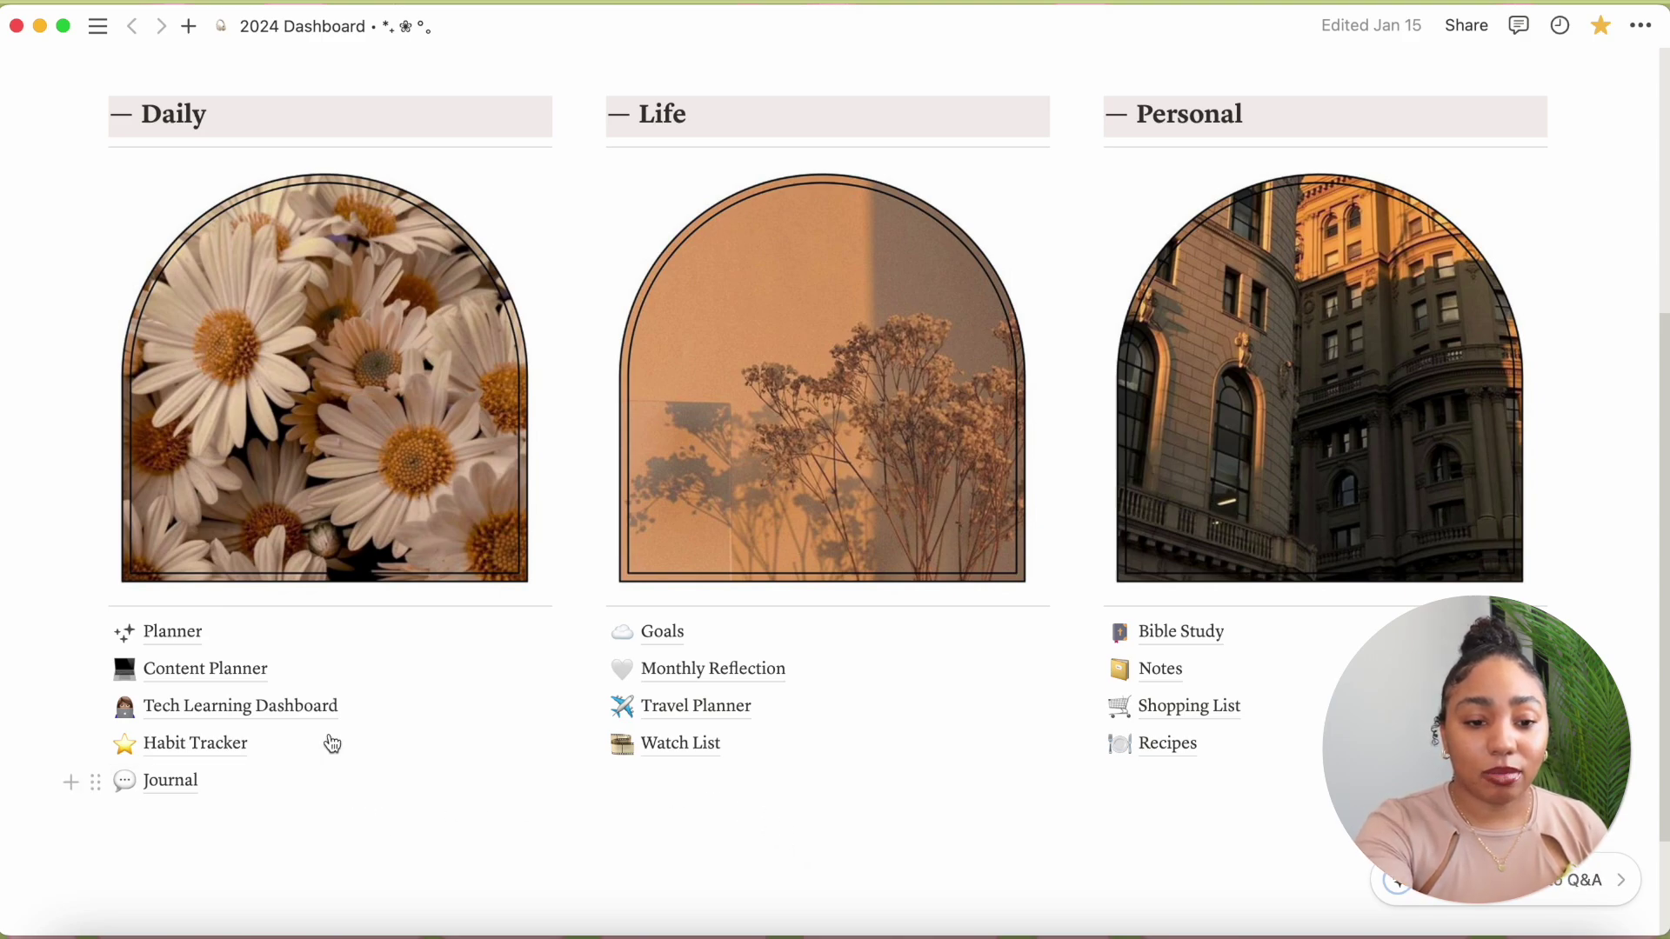
{"action": "left_click", "coordinate": [305, 718]}
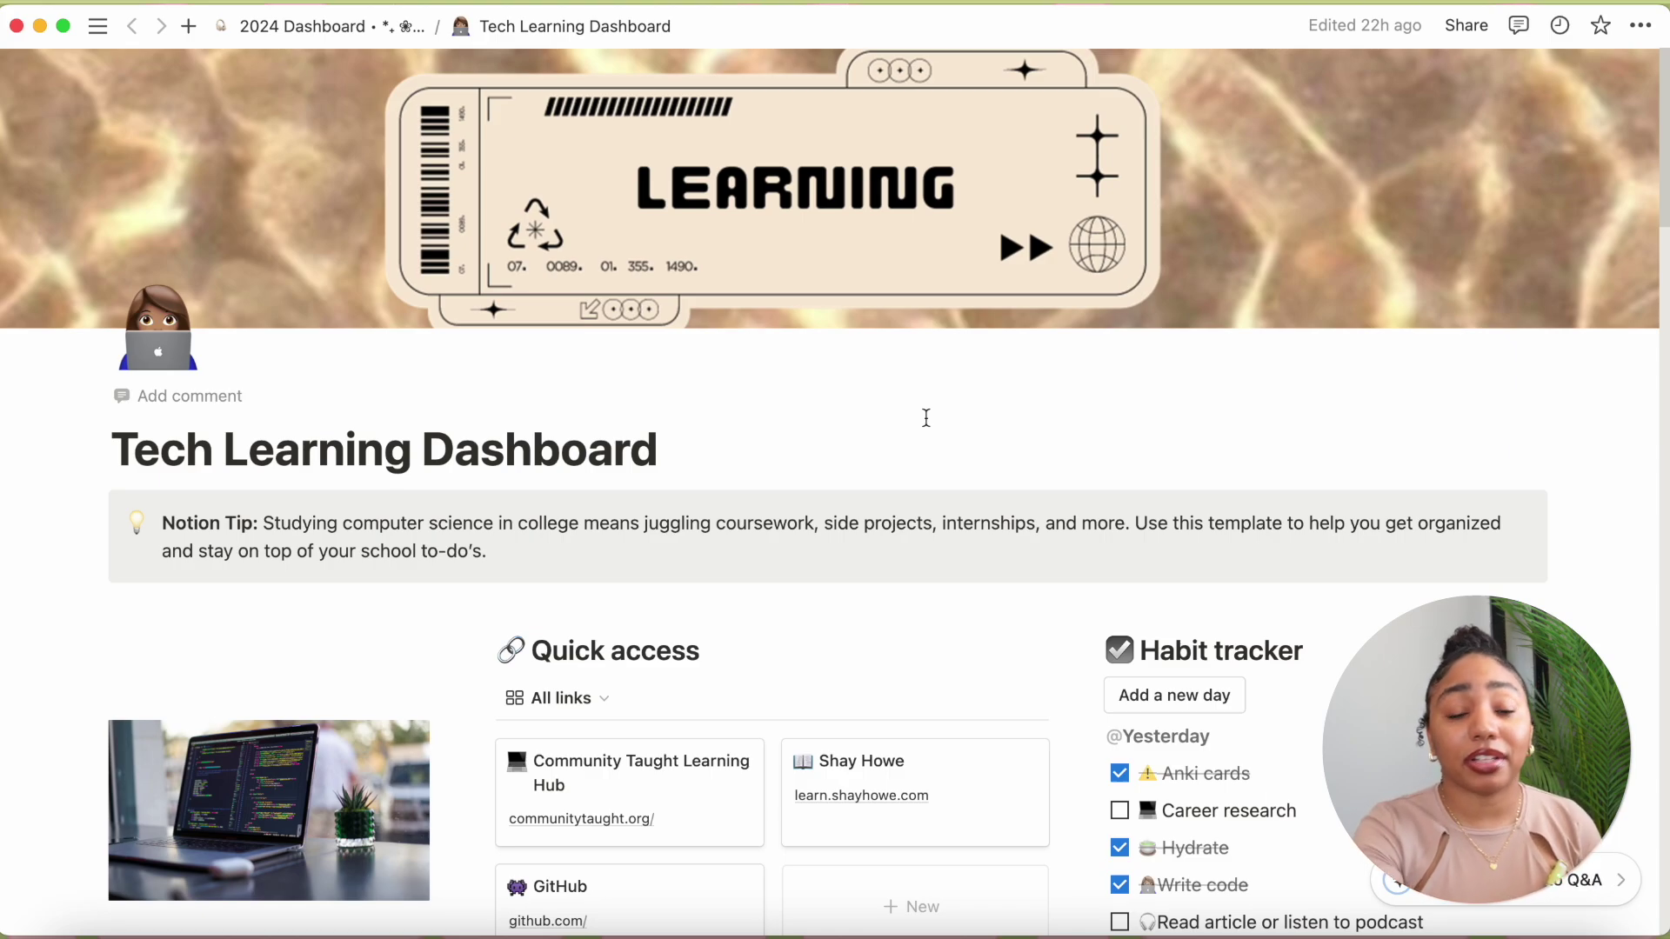
{"action": "scroll", "coordinate": [926, 417], "scroll_direction": "down", "scroll_amount": 2}
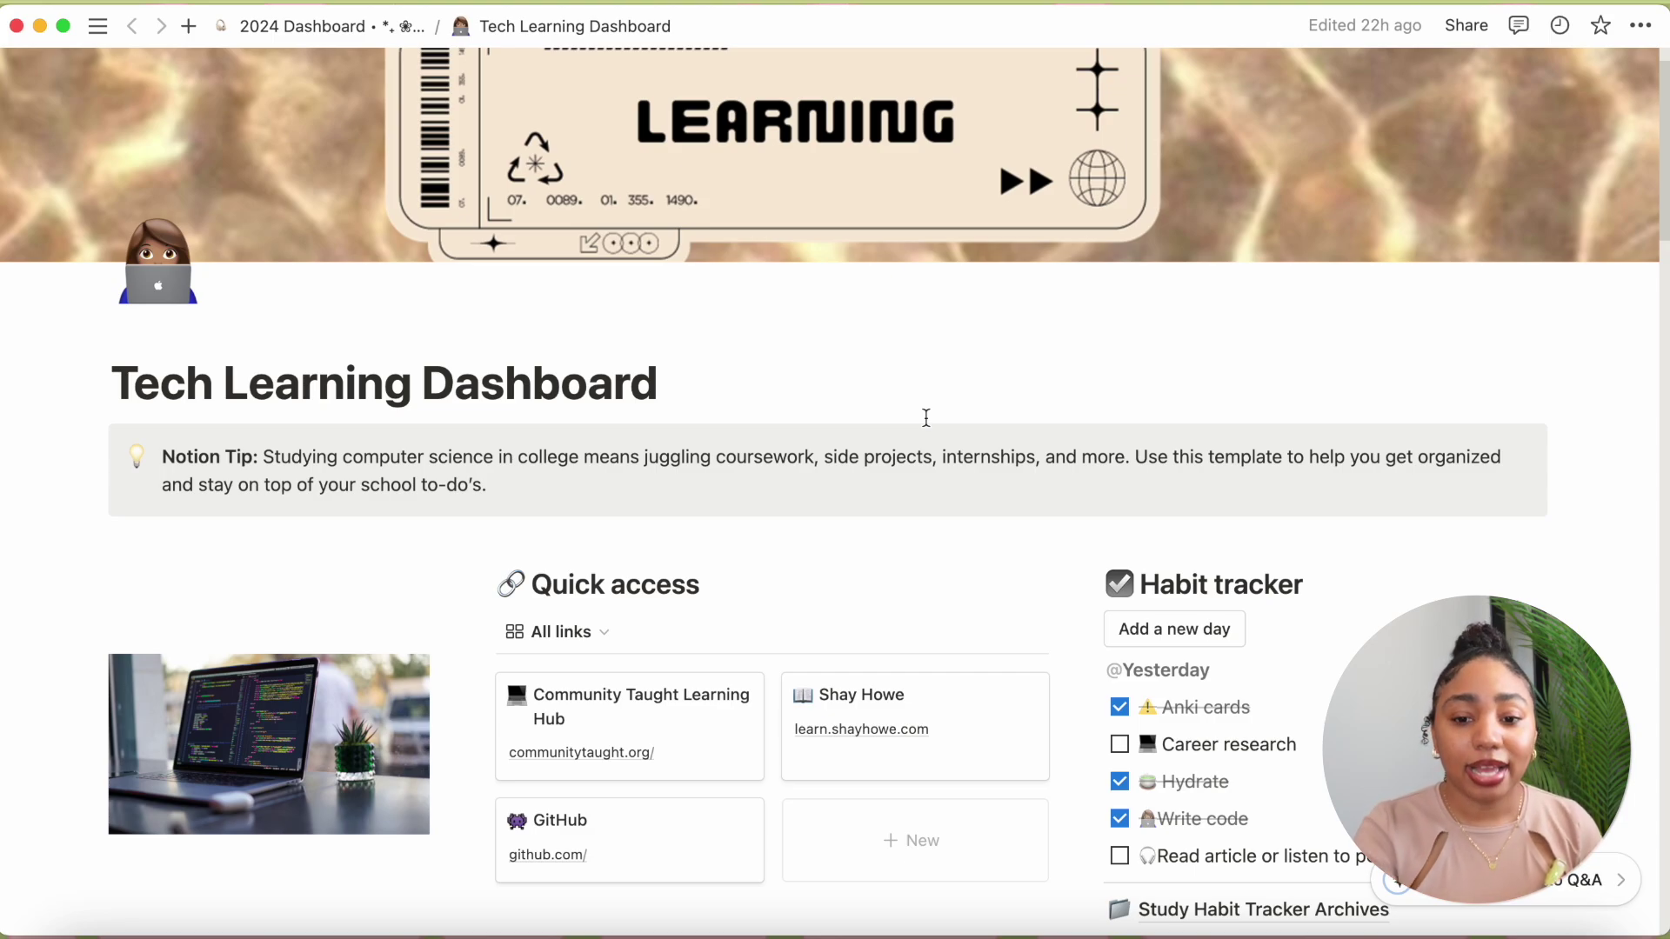
{"action": "scroll", "coordinate": [926, 419], "scroll_direction": "down", "scroll_amount": 4}
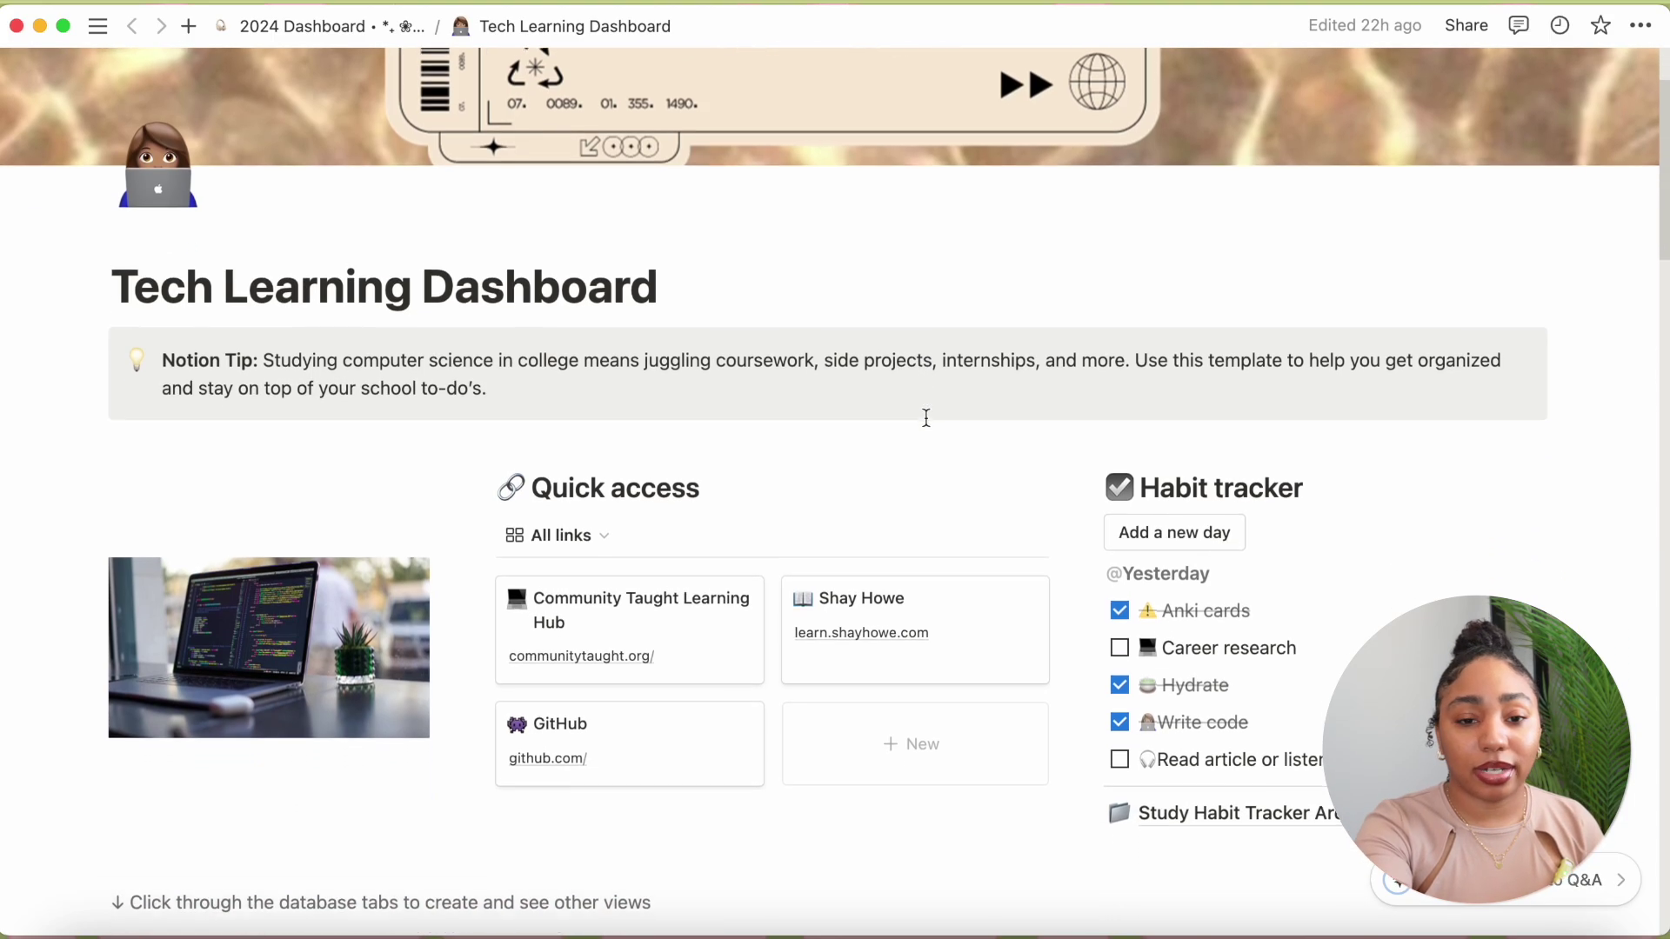
{"action": "scroll", "coordinate": [927, 418], "scroll_direction": "down", "scroll_amount": 1}
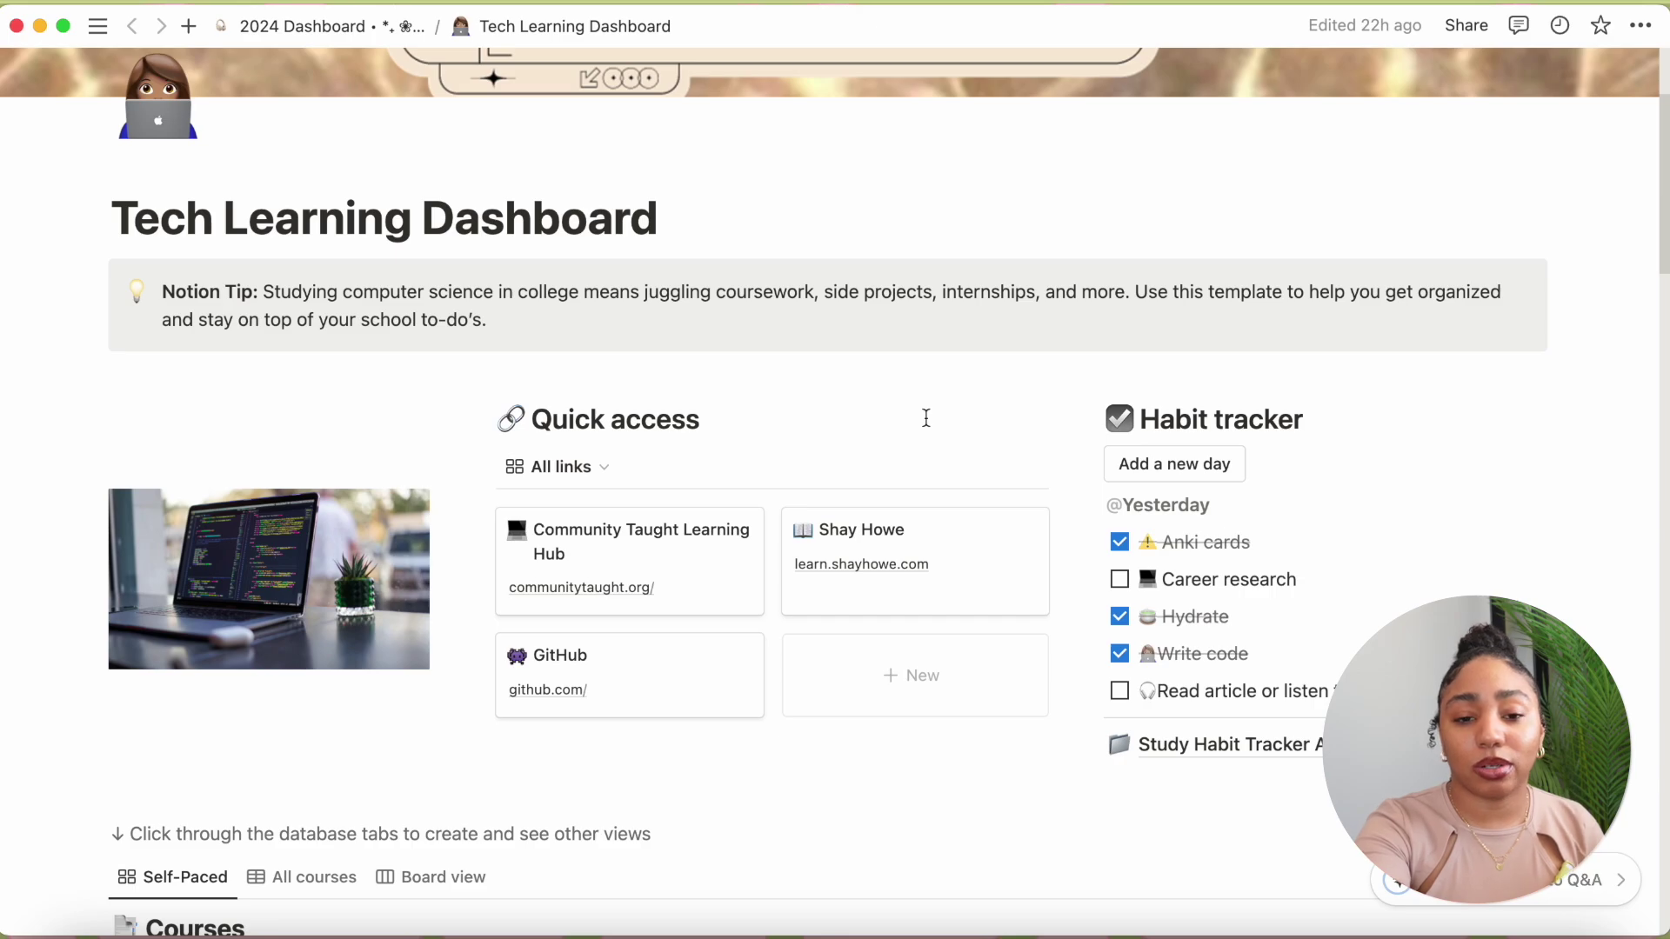
{"action": "scroll", "coordinate": [926, 419], "scroll_direction": "down", "scroll_amount": 1}
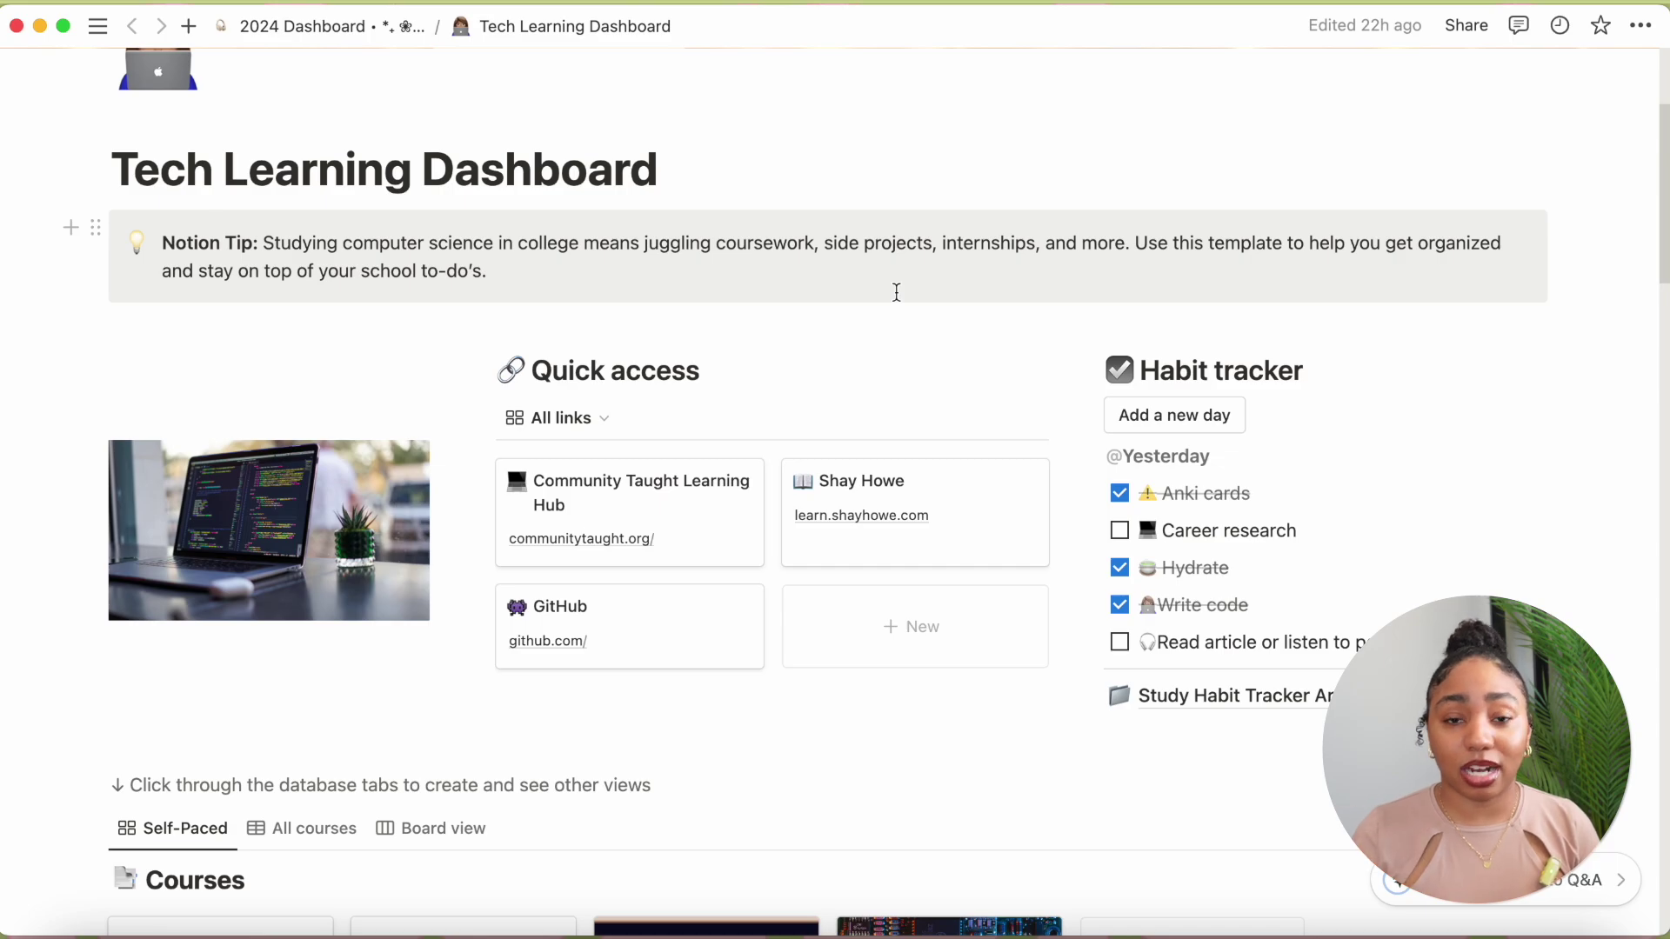
- View the Community Taught Learning Hub entry, visit its communitytaught.org link in the browser and close the browser window
{"action": "left_click", "coordinate": [599, 513]}
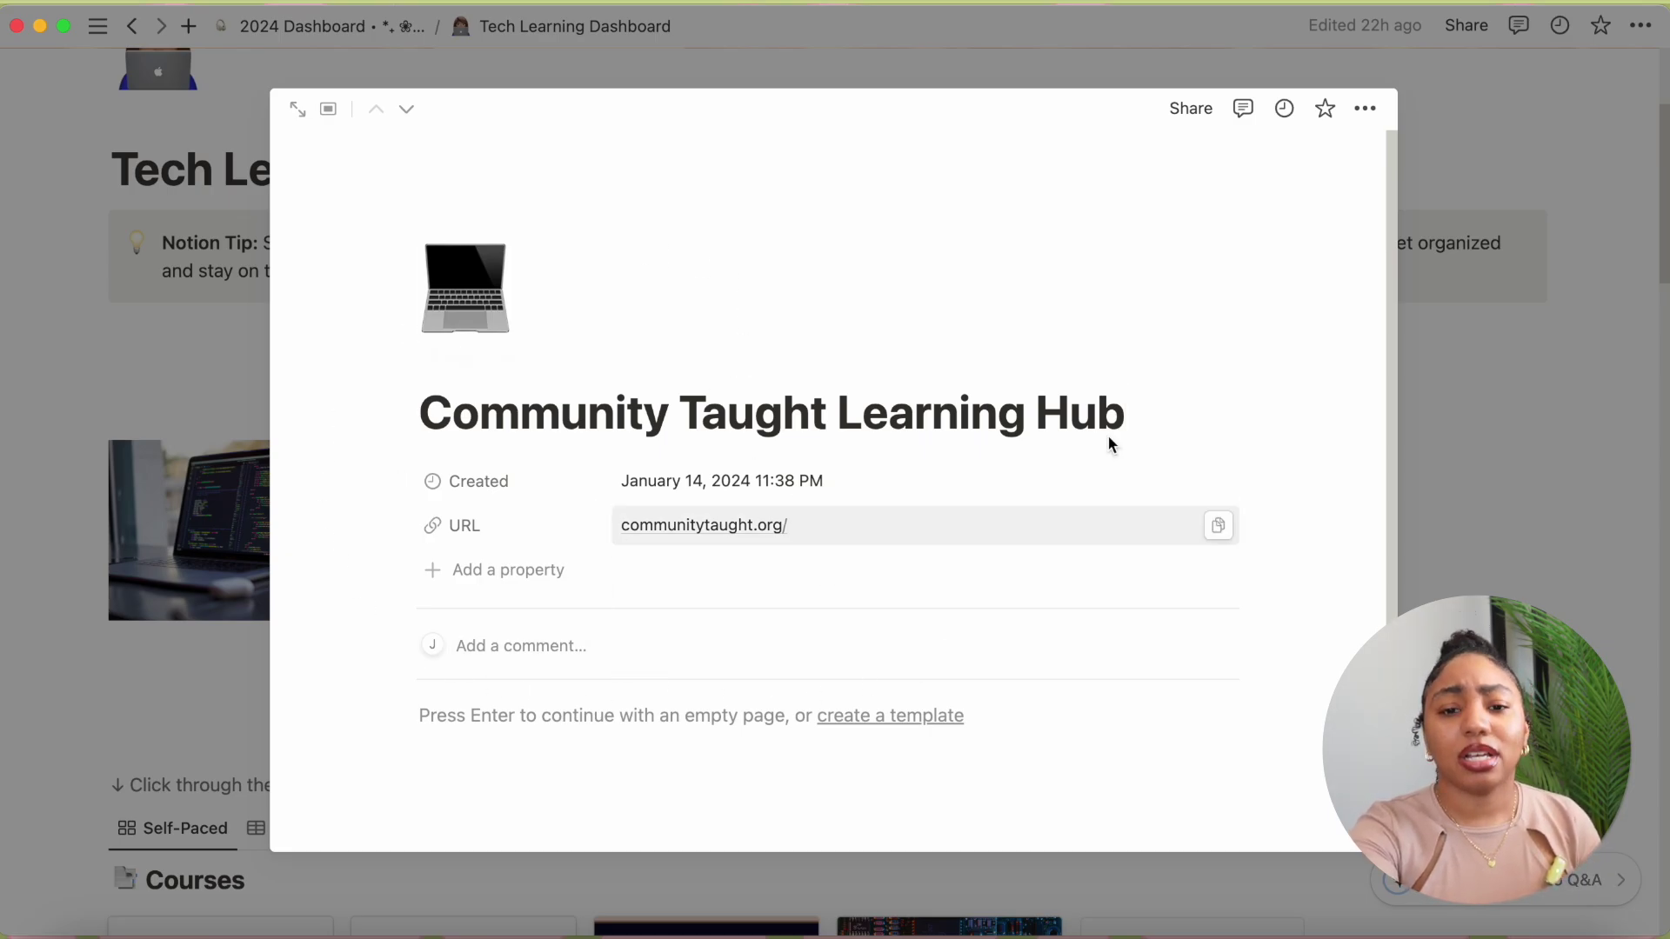
{"action": "left_click", "coordinate": [1488, 365]}
{"action": "left_click", "coordinate": [608, 539]}
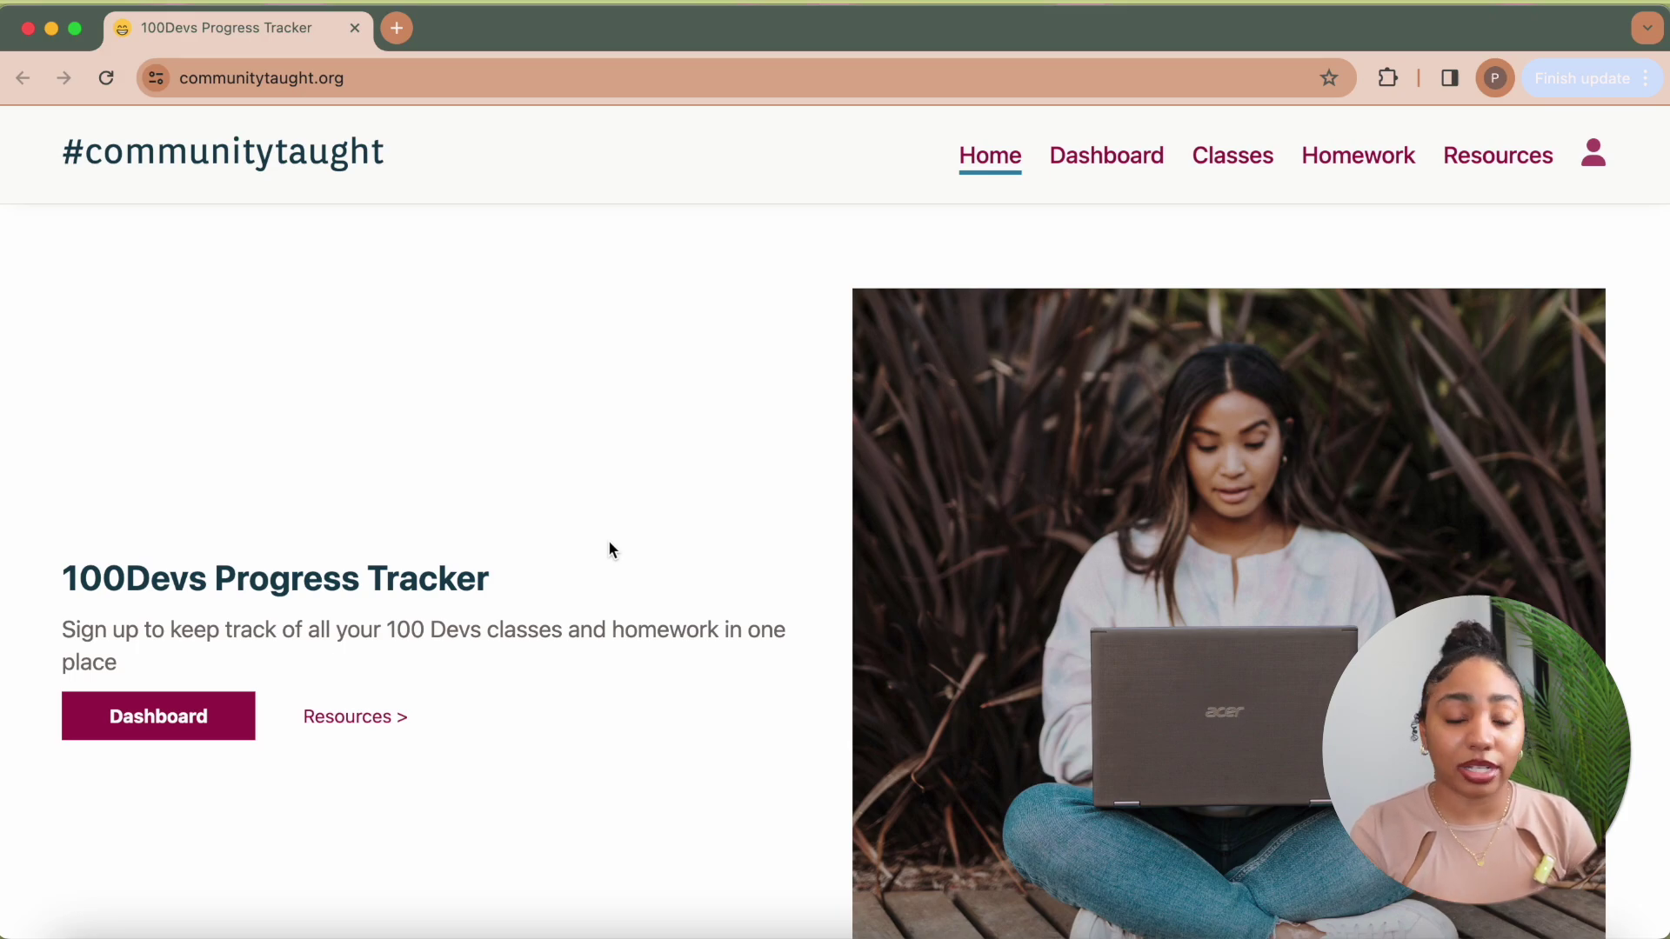
{"action": "left_click", "coordinate": [27, 30]}
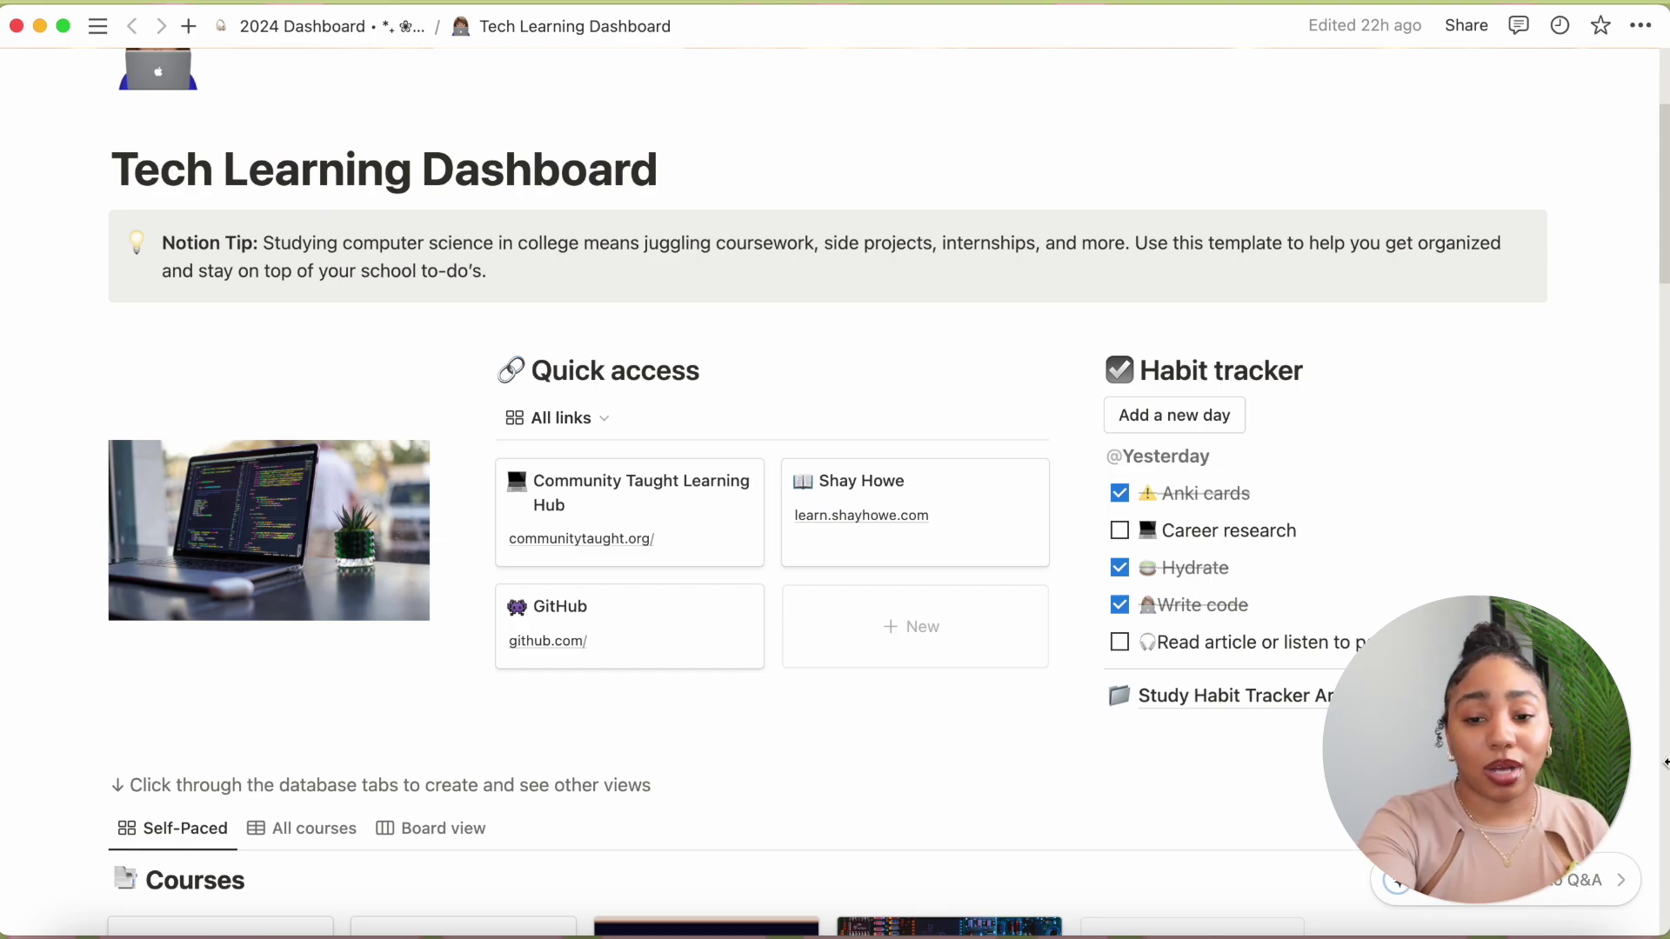
- Delete the Food + Mood project from the Personal projects list, and view the To-do app page before returning to the Tech Learning Dashboard
{"action": "scroll", "coordinate": [1274, 765], "scroll_direction": "down", "scroll_amount": 6}
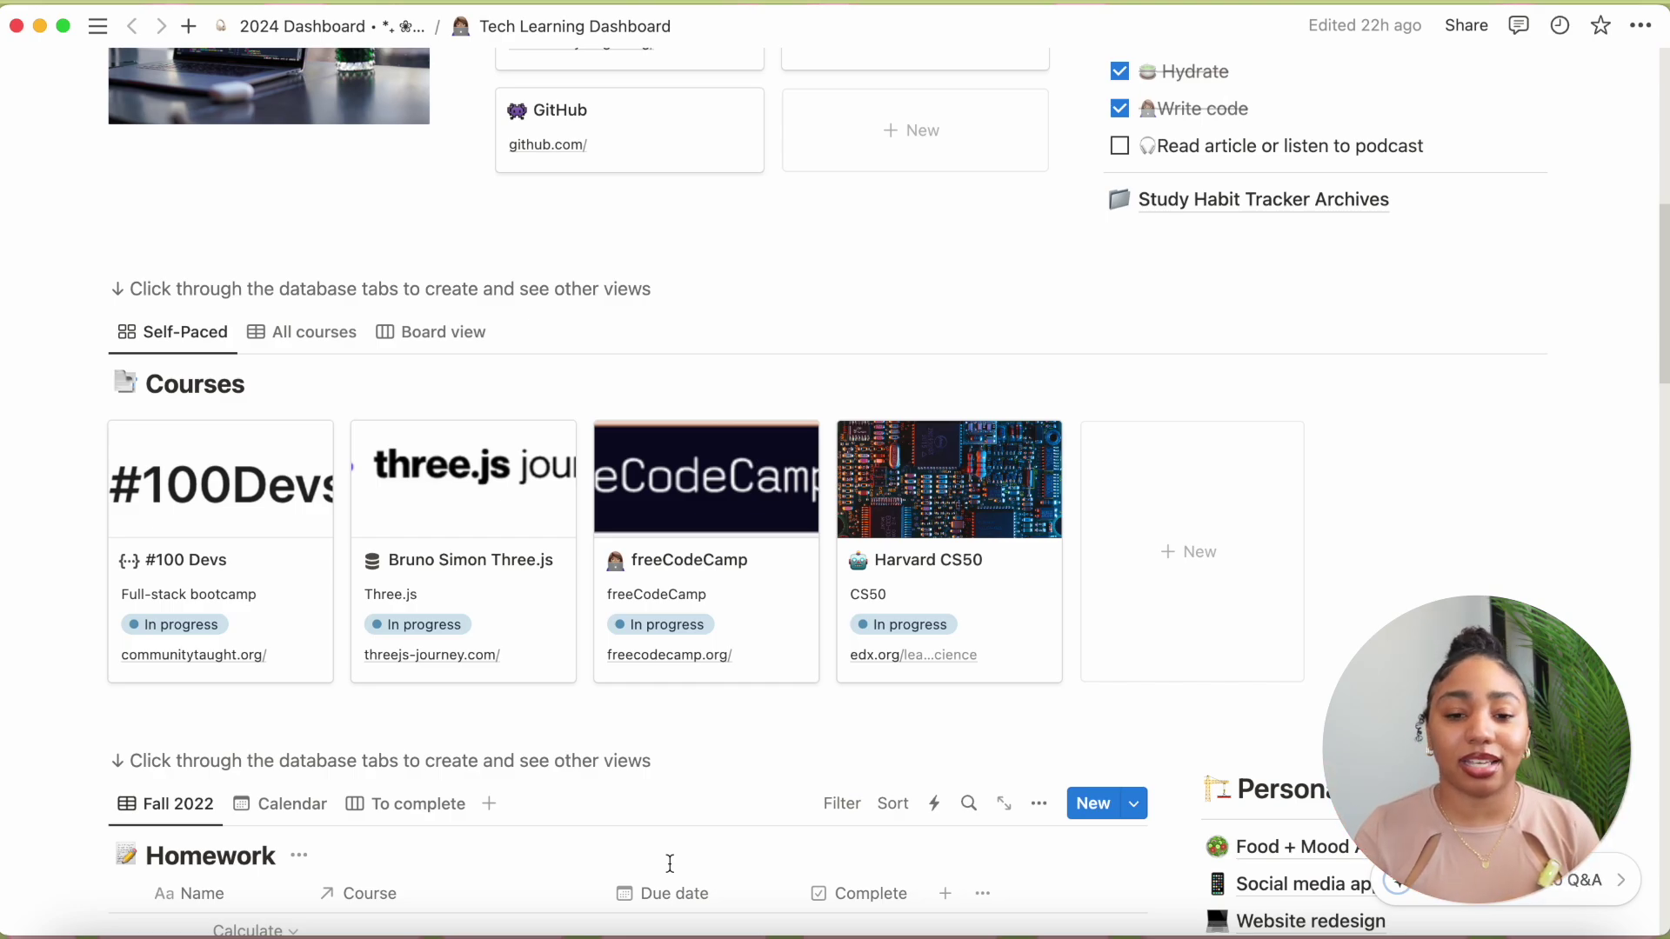
{"action": "key", "text": "Delete"}
{"action": "scroll", "coordinate": [1256, 559], "scroll_direction": "down", "scroll_amount": 10}
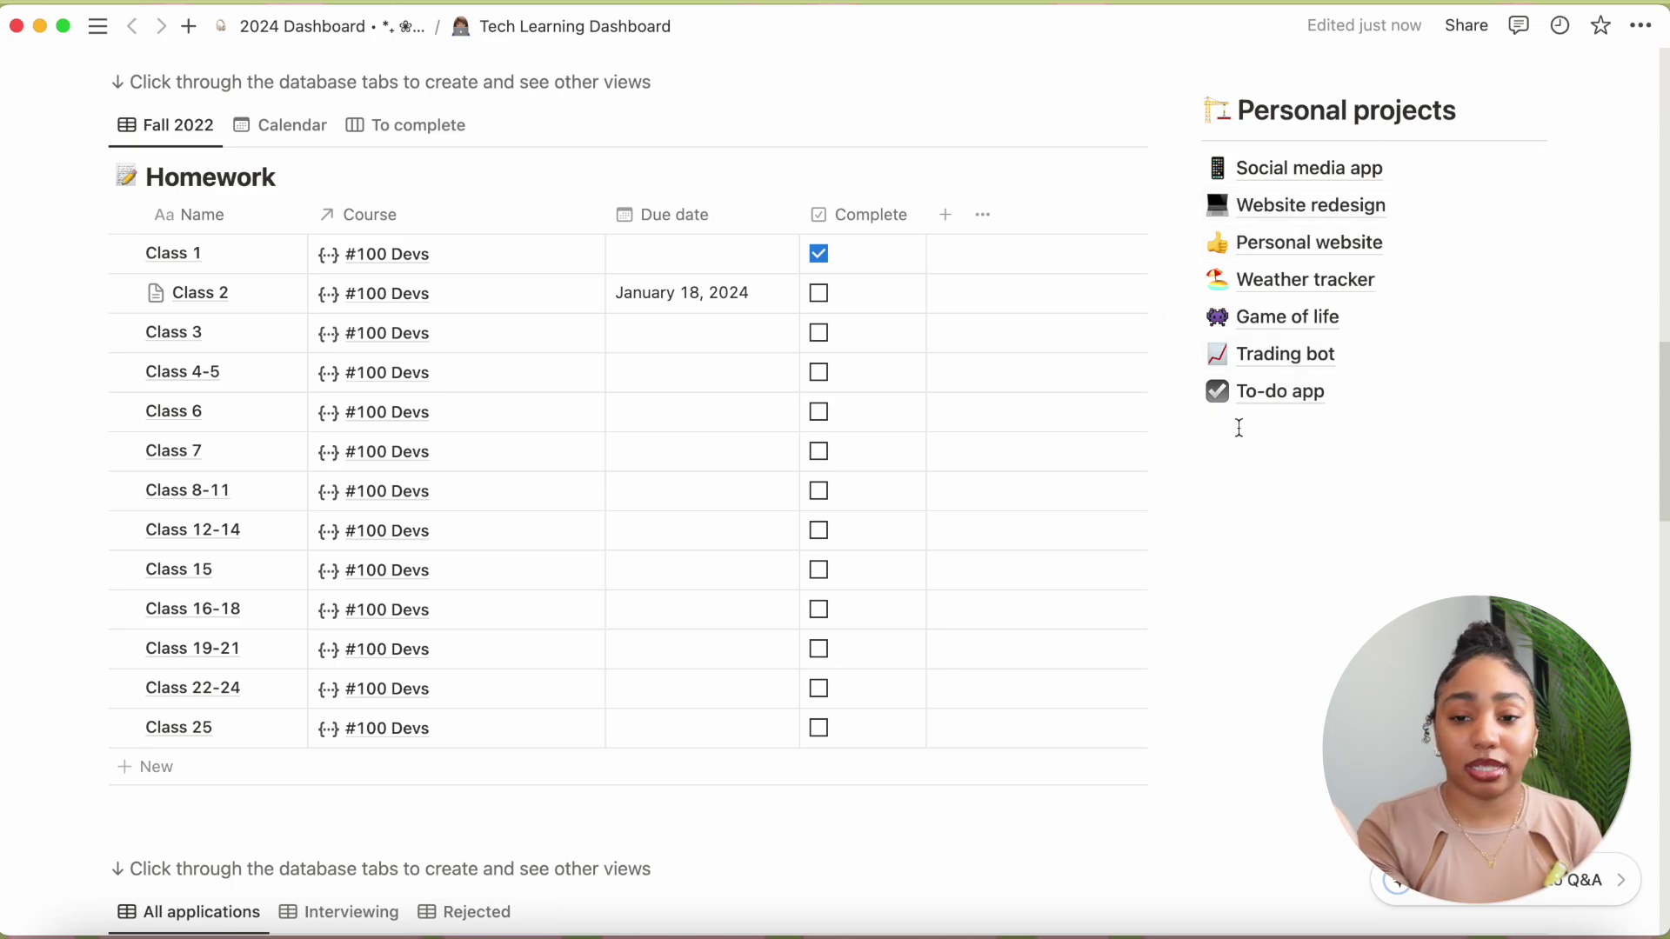
{"action": "left_click", "coordinate": [1272, 390]}
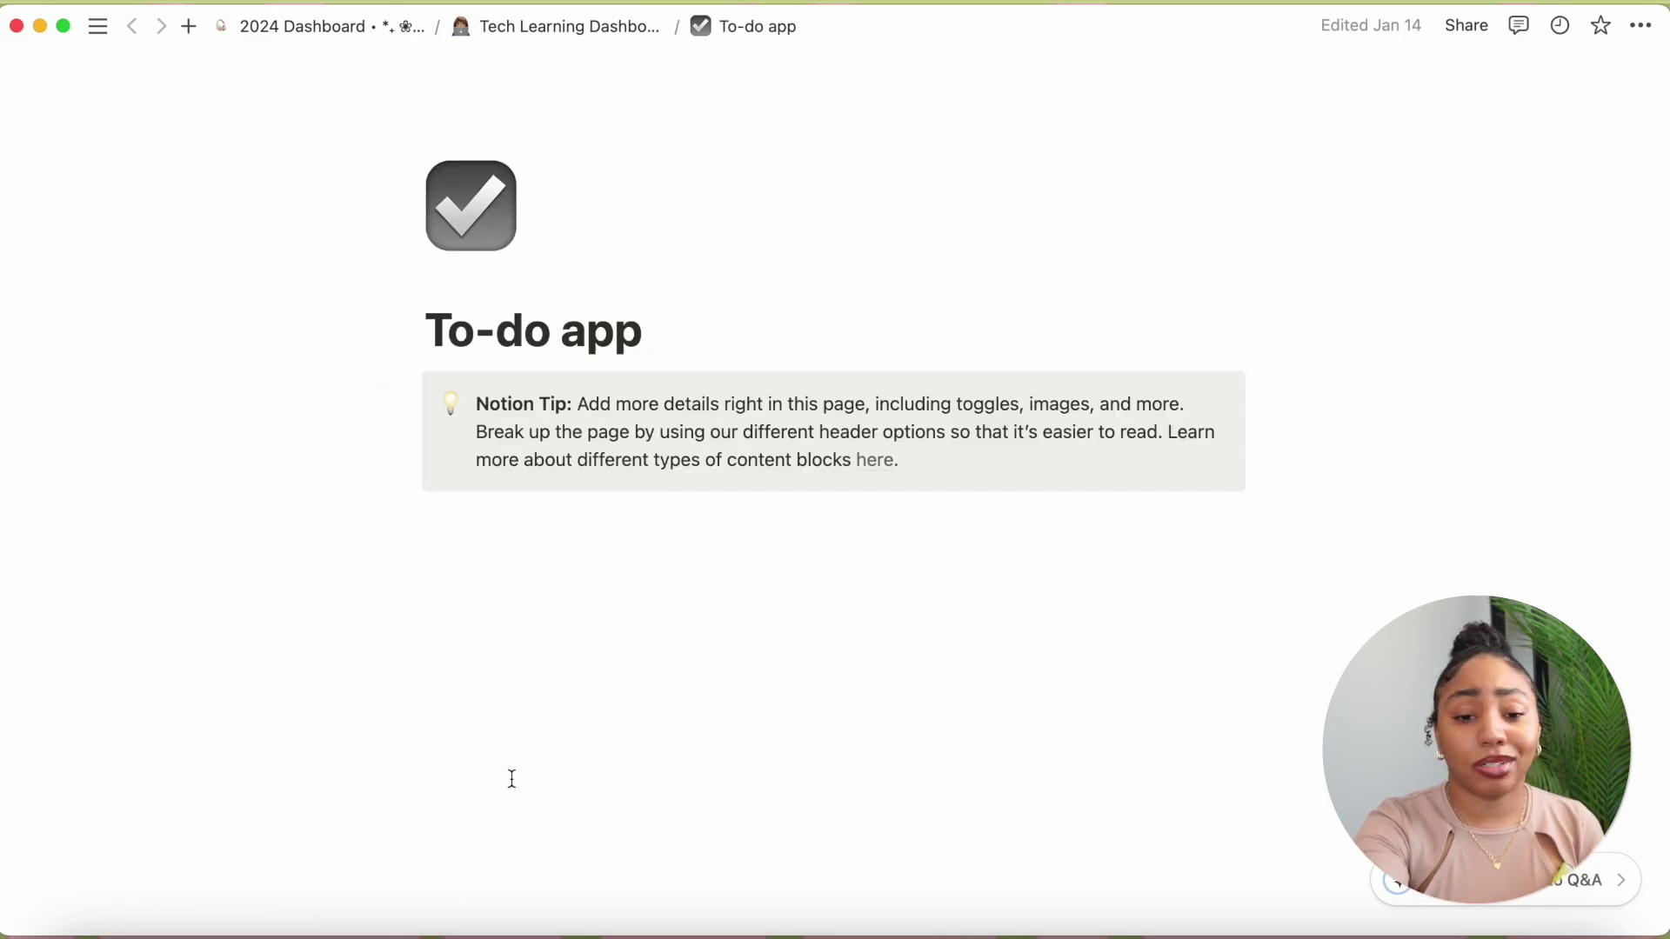
{"action": "left_click", "coordinate": [504, 42]}
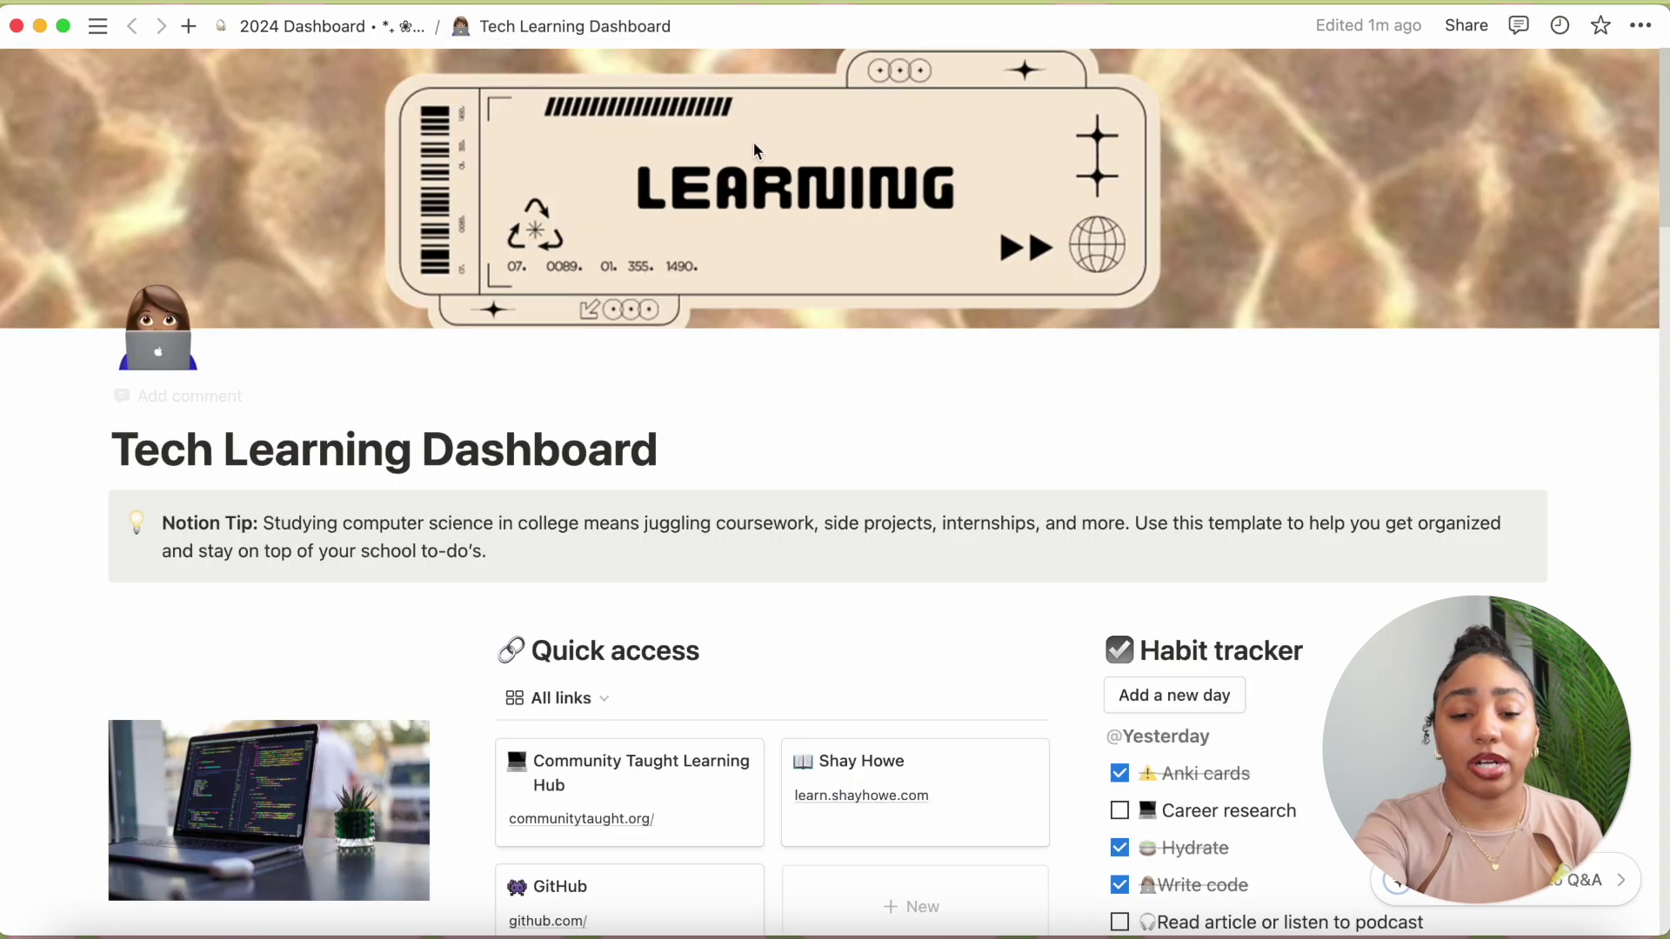
- Look through the Remote Job search table, the Code snippets and the Resources gallery on the Tech Learning Dashboard
{"action": "scroll", "coordinate": [942, 269], "scroll_direction": "down", "scroll_amount": 10}
{"action": "scroll", "coordinate": [942, 269], "scroll_direction": "down", "scroll_amount": 15}
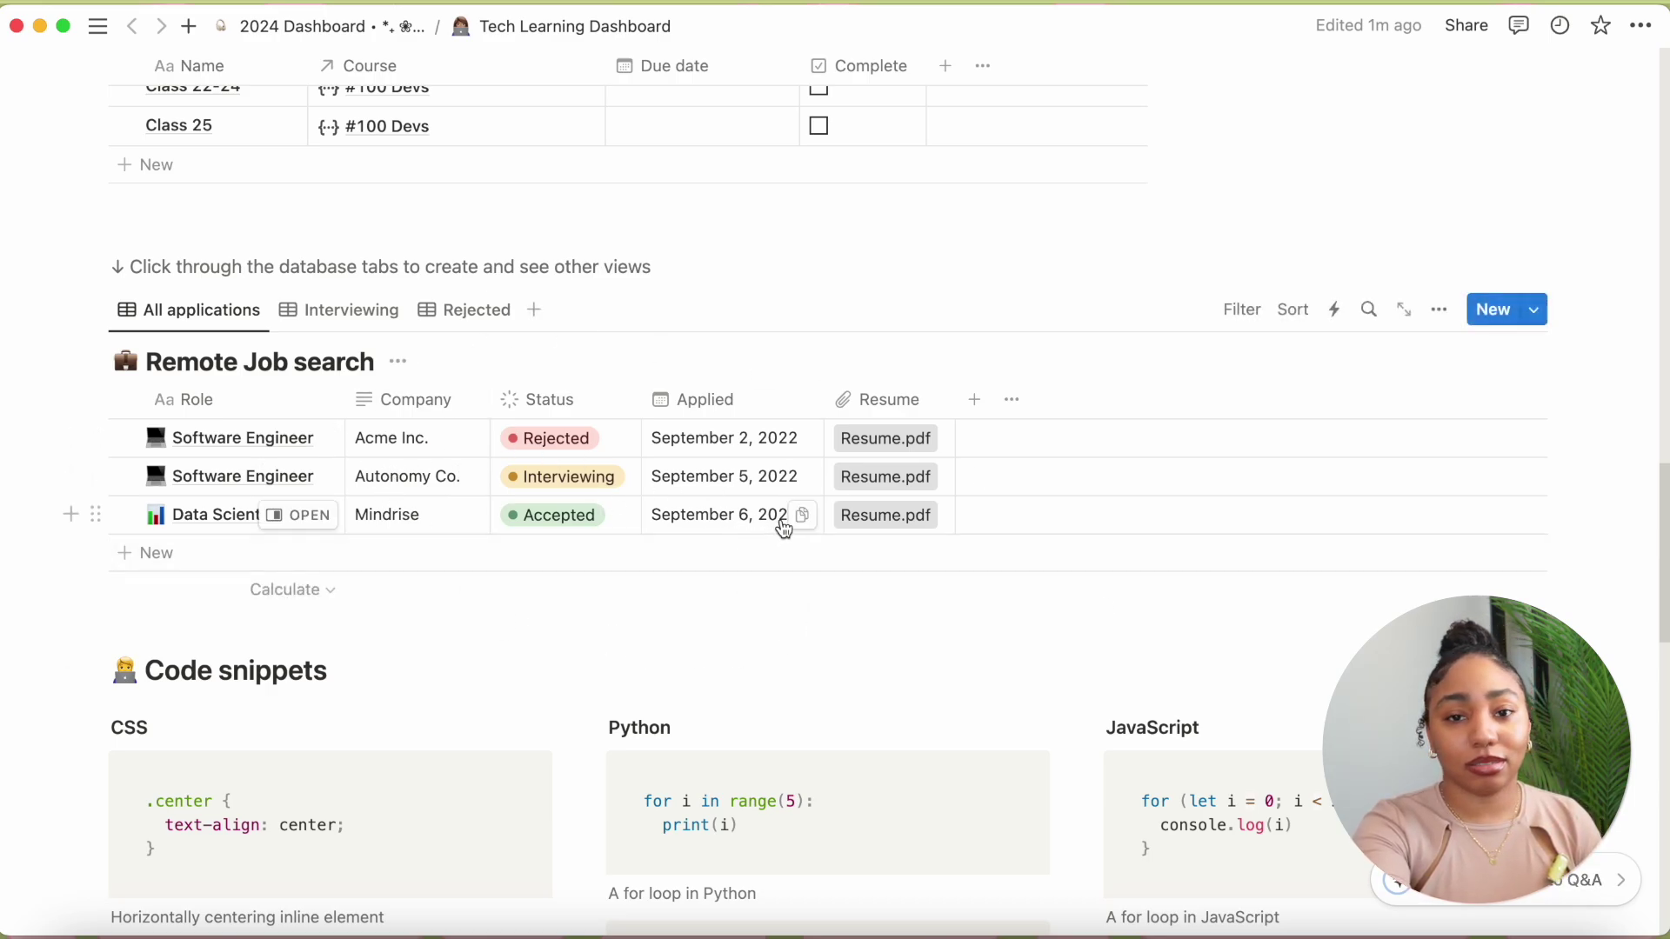
{"action": "scroll", "coordinate": [784, 528], "scroll_direction": "down", "scroll_amount": 6}
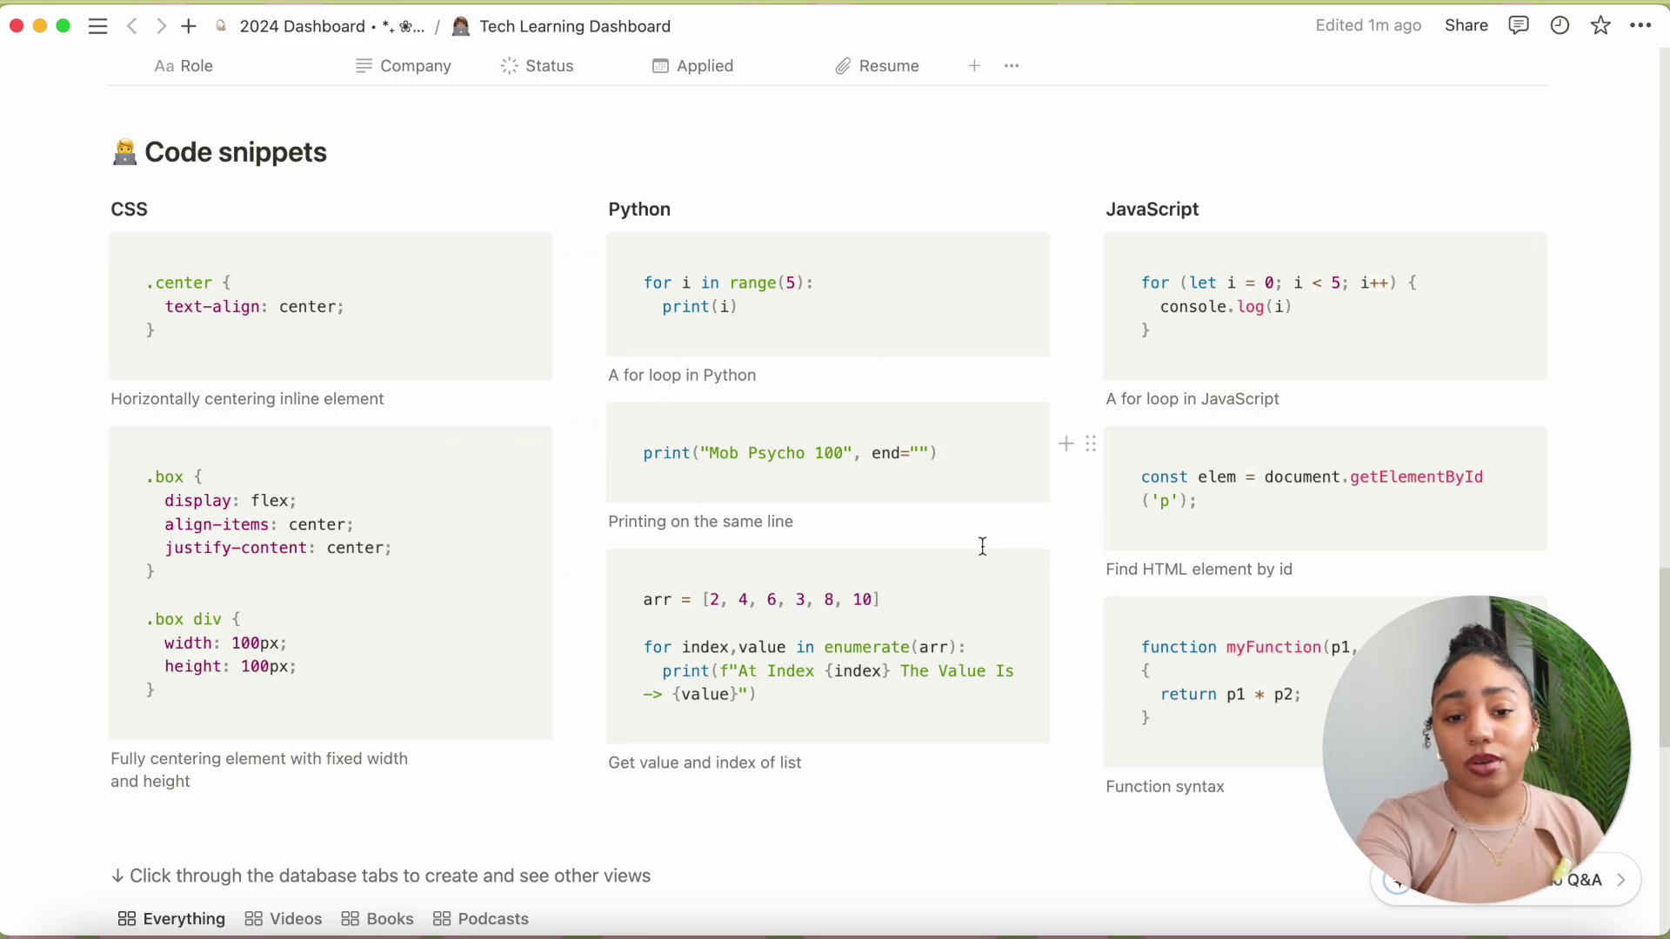
{"action": "scroll", "coordinate": [983, 546], "scroll_direction": "down", "scroll_amount": 5}
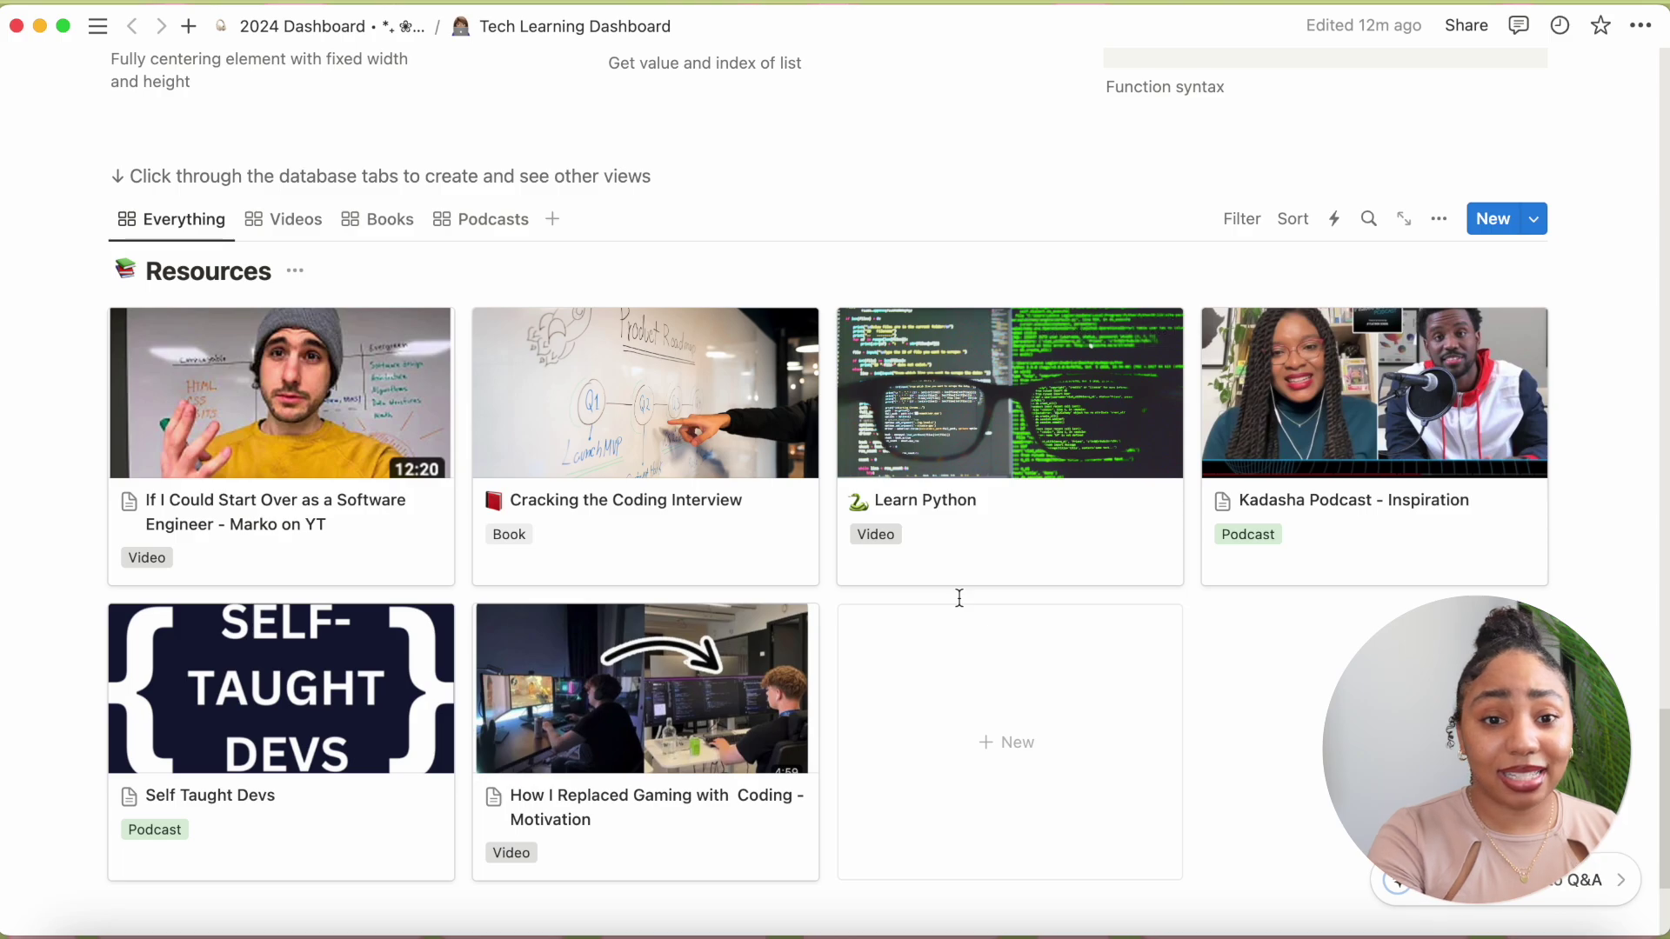
- Return to the 2024 Dashboard and look over the page links under Daily, Life and Personal
{"action": "scroll", "coordinate": [959, 598], "scroll_direction": "up", "scroll_amount": 20}
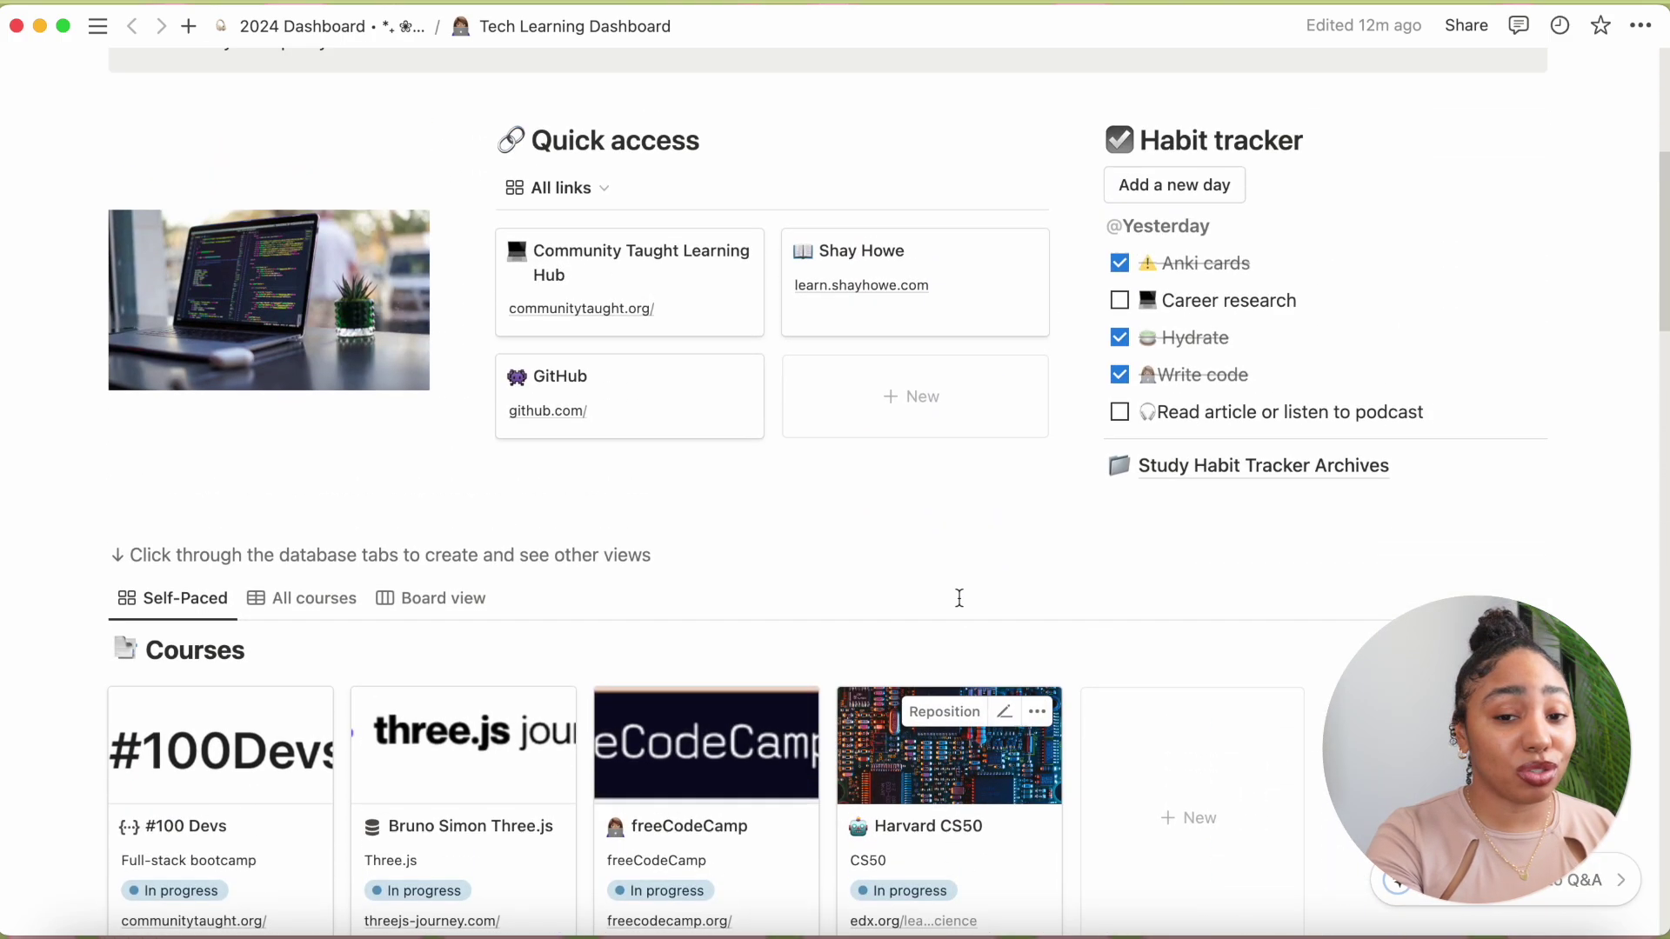
{"action": "scroll", "coordinate": [959, 599], "scroll_direction": "up", "scroll_amount": 5}
{"action": "left_click", "coordinate": [400, 28]}
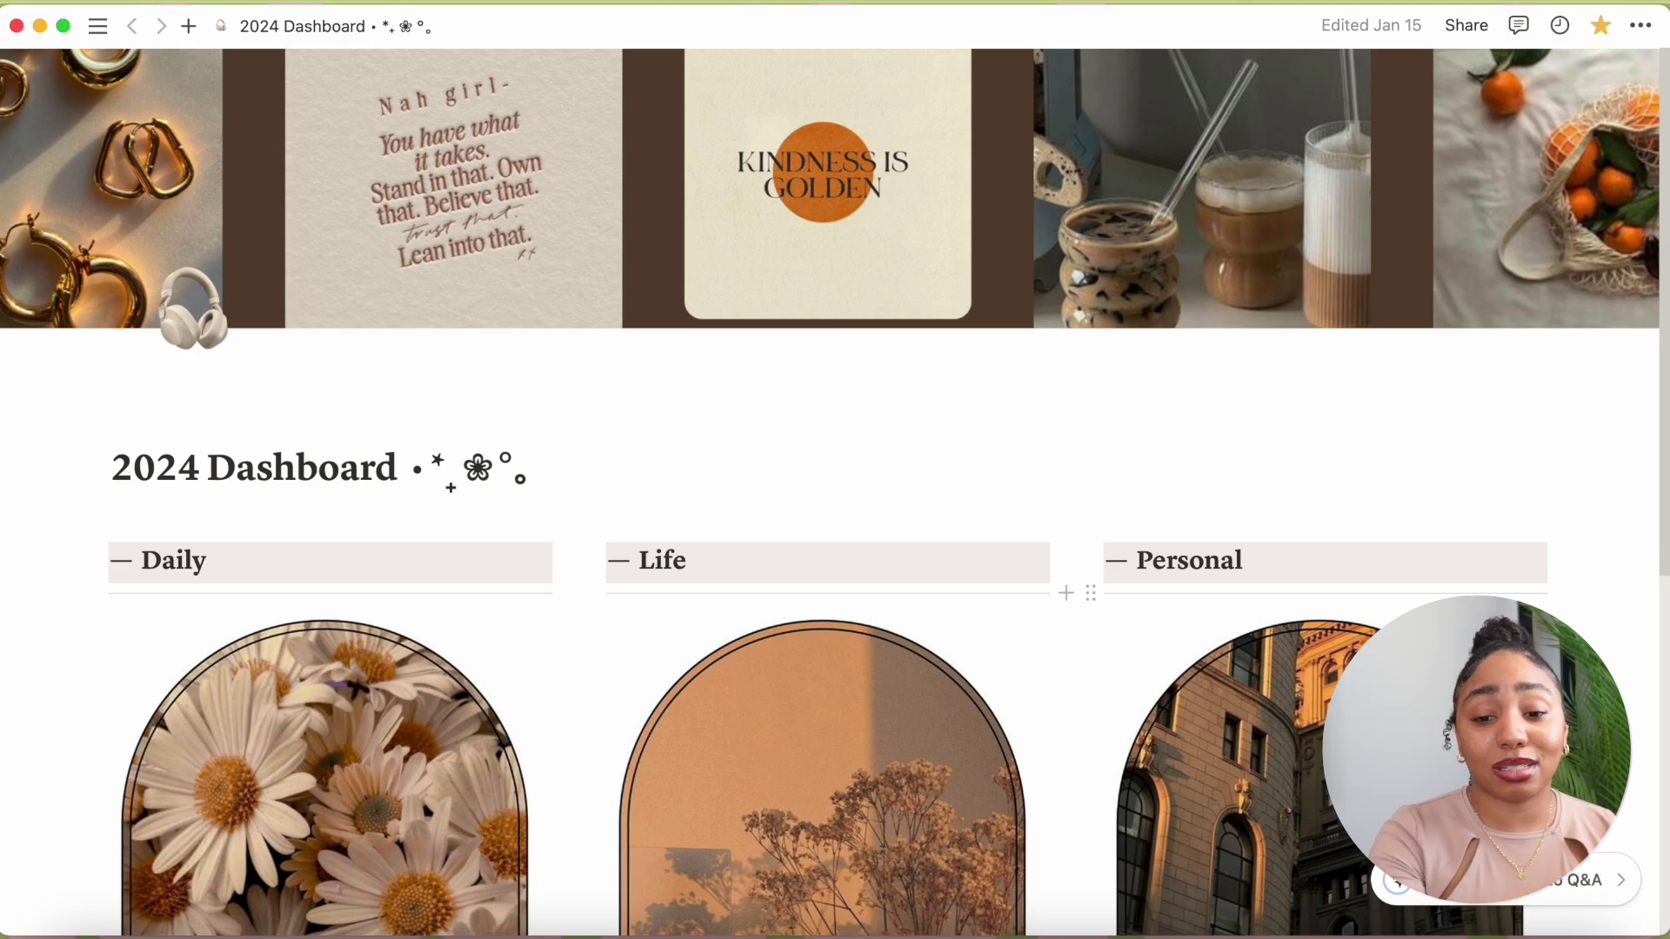
{"action": "scroll", "coordinate": [1034, 569], "scroll_direction": "down", "scroll_amount": 7}
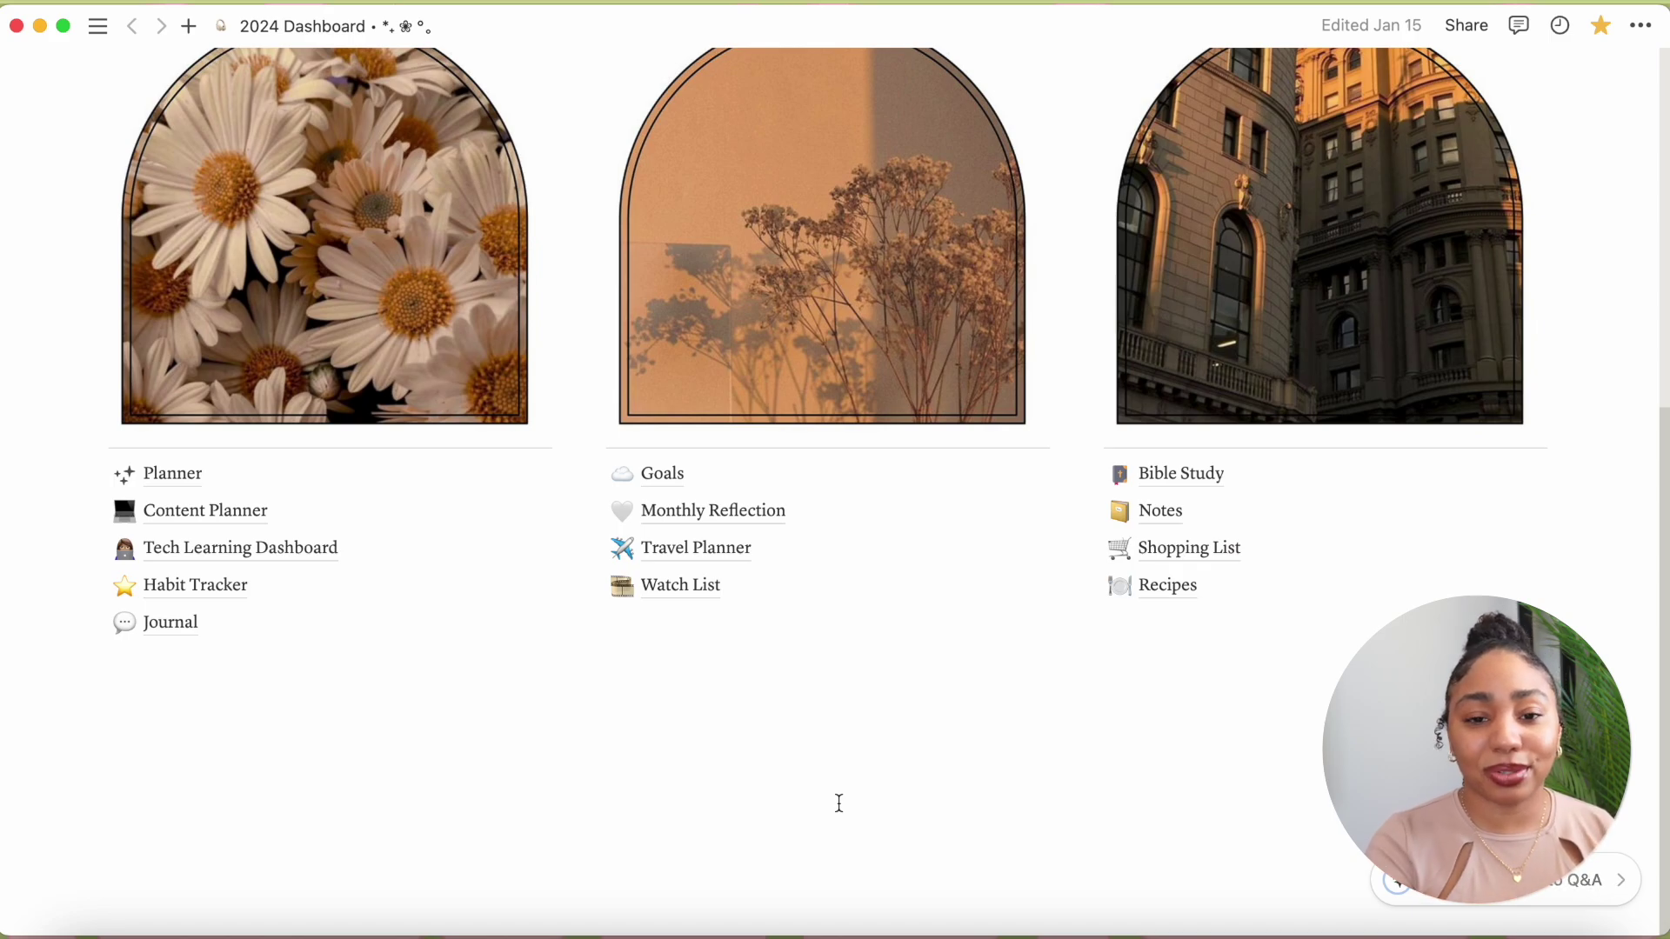
{"action": "scroll", "coordinate": [839, 802], "scroll_direction": "up", "scroll_amount": 10}
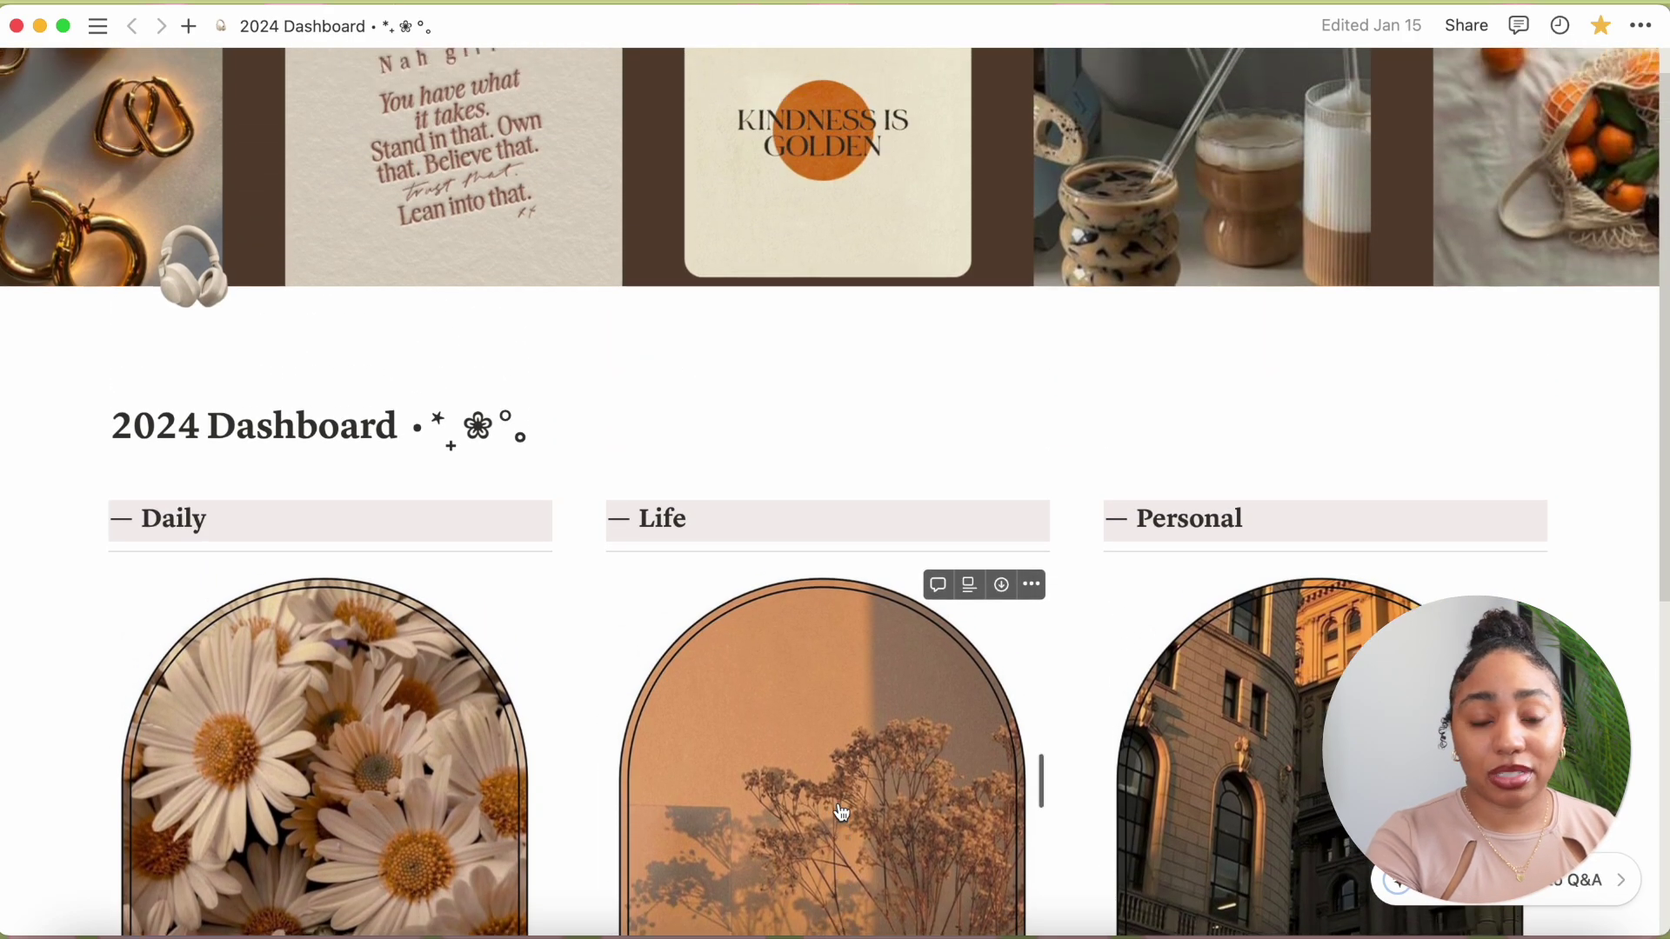
{"action": "scroll", "coordinate": [842, 813], "scroll_direction": "up", "scroll_amount": 1}
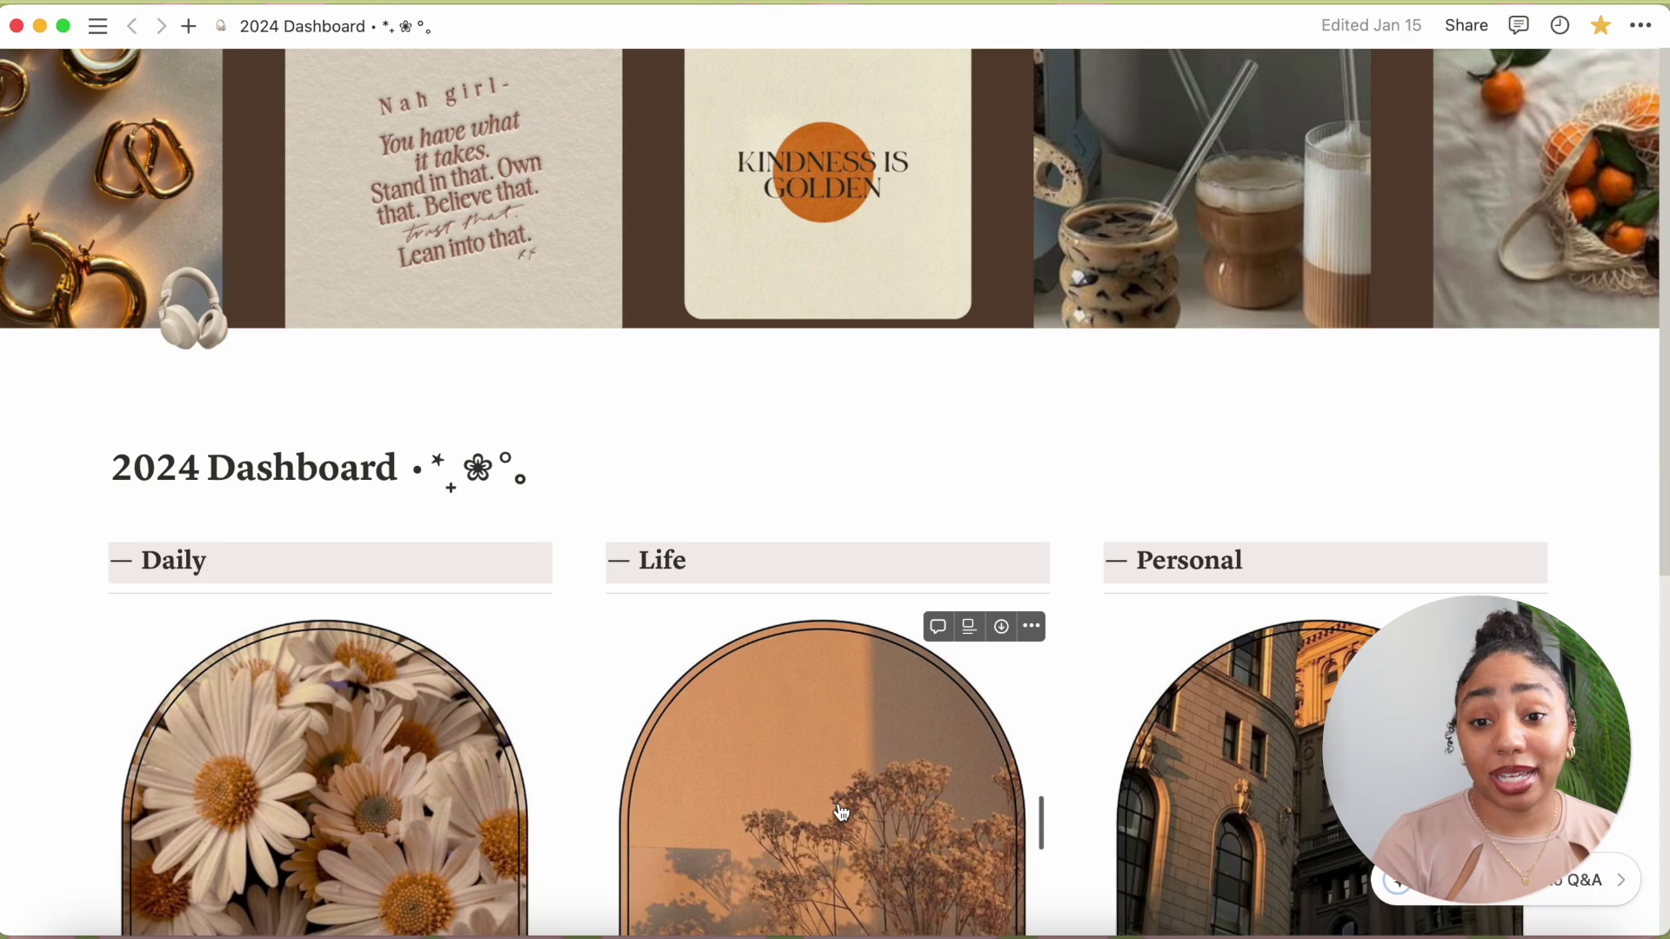